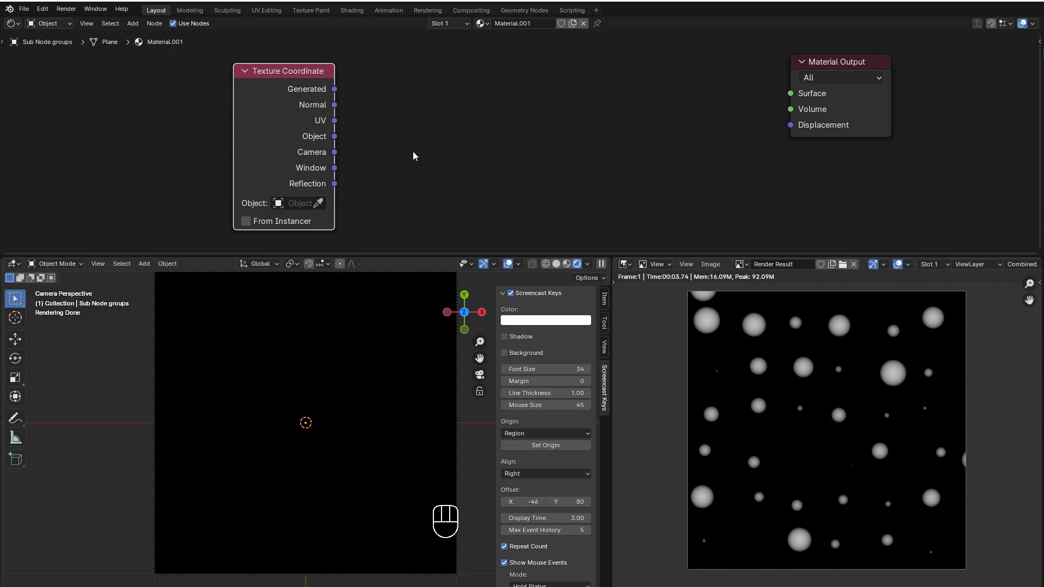
Add a Vector Math node beside the Texture Coordinate node and set its operation to Scale
middle_click_drag(412, 156, 396, 151)
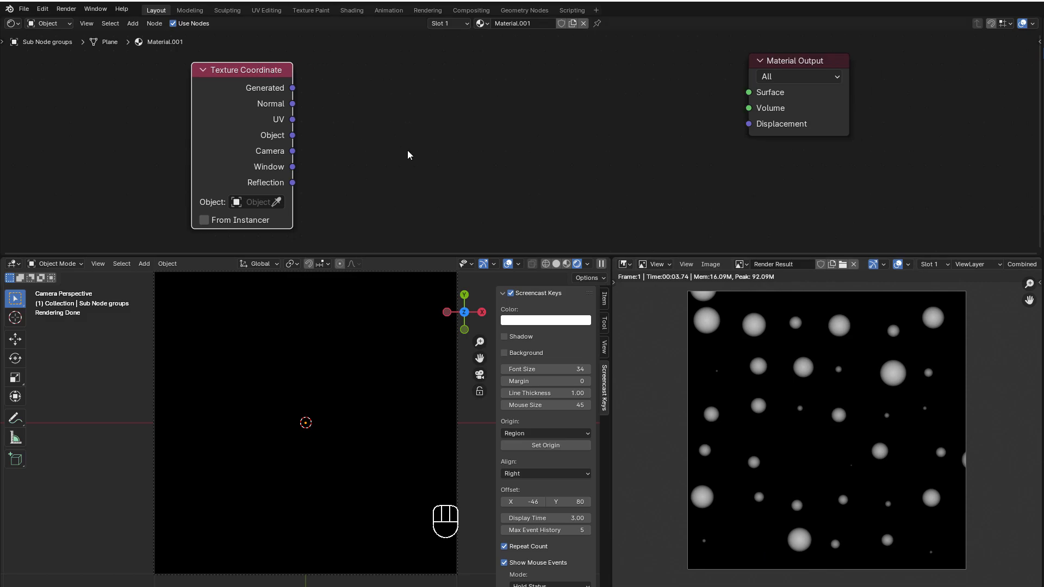
key("shift+a")
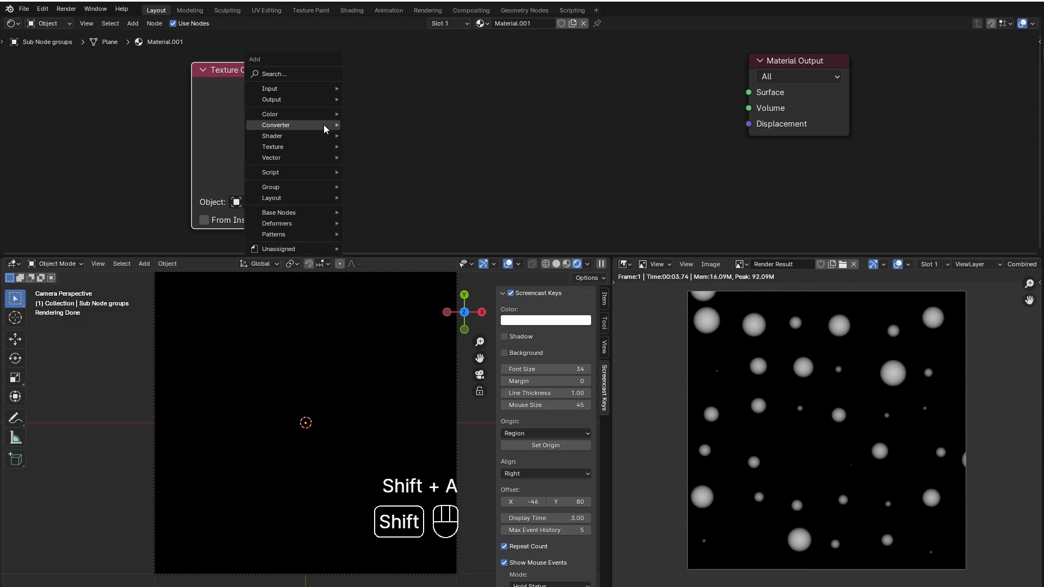
mouse_move(327, 125)
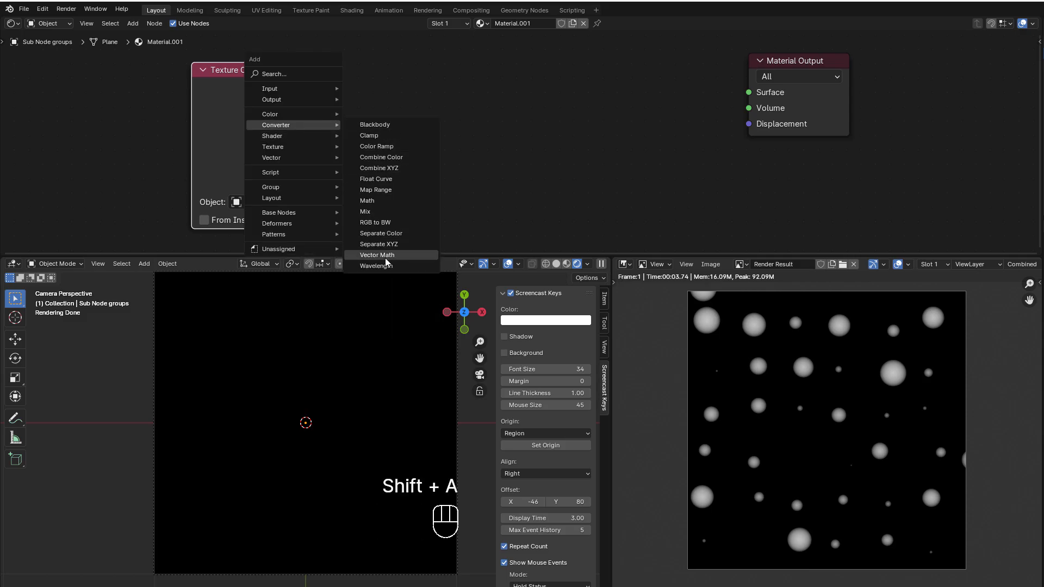
left_click(377, 255)
left_click(332, 64)
left_click(350, 110)
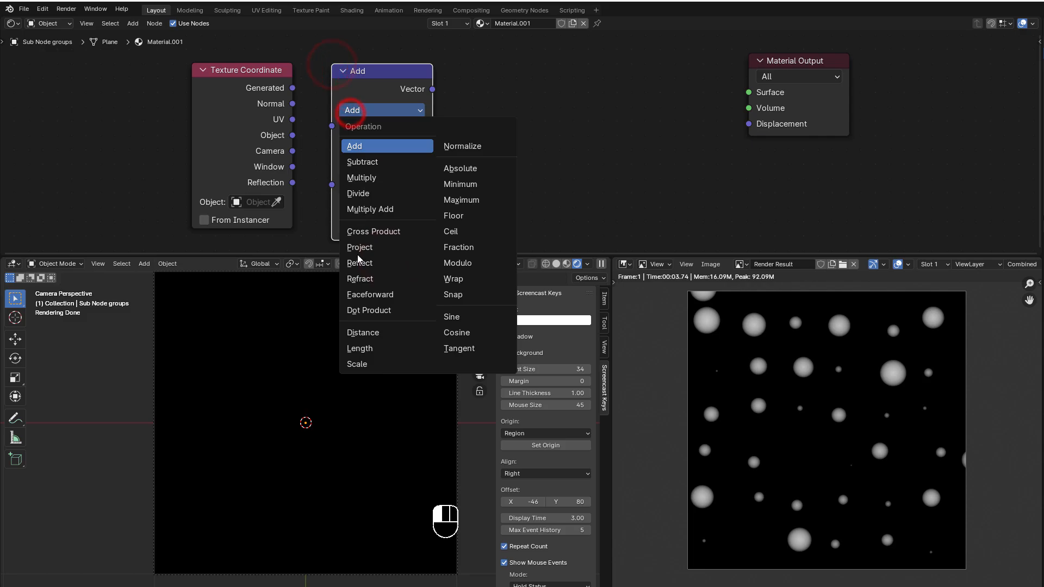
left_click(356, 363)
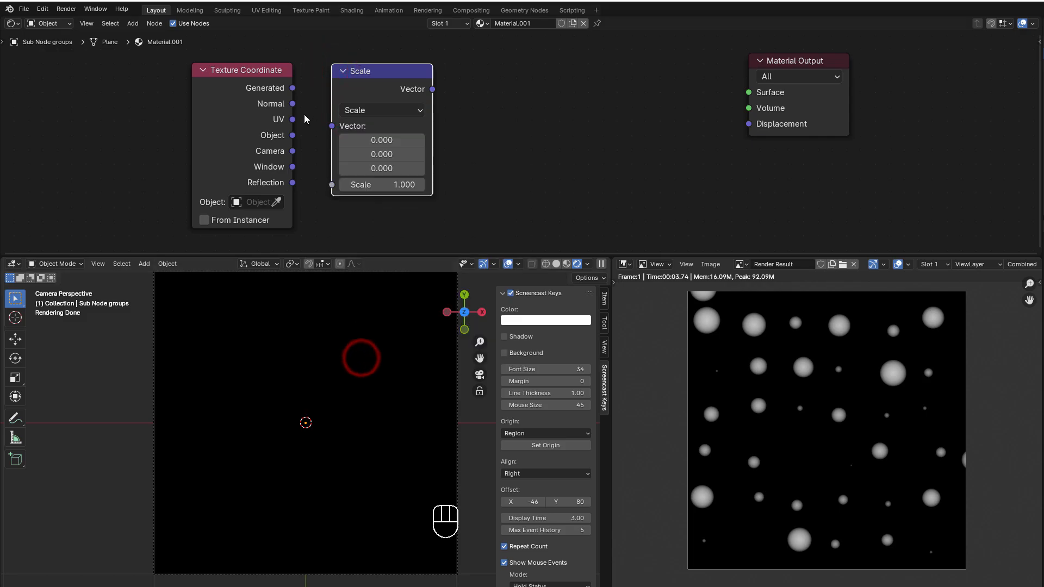
Connect the Texture Coordinate UV output to the Scale node's Vector input and tidy the two nodes' spacing
left_click_drag(292, 119, 332, 126)
left_click_drag(230, 129, 213, 124)
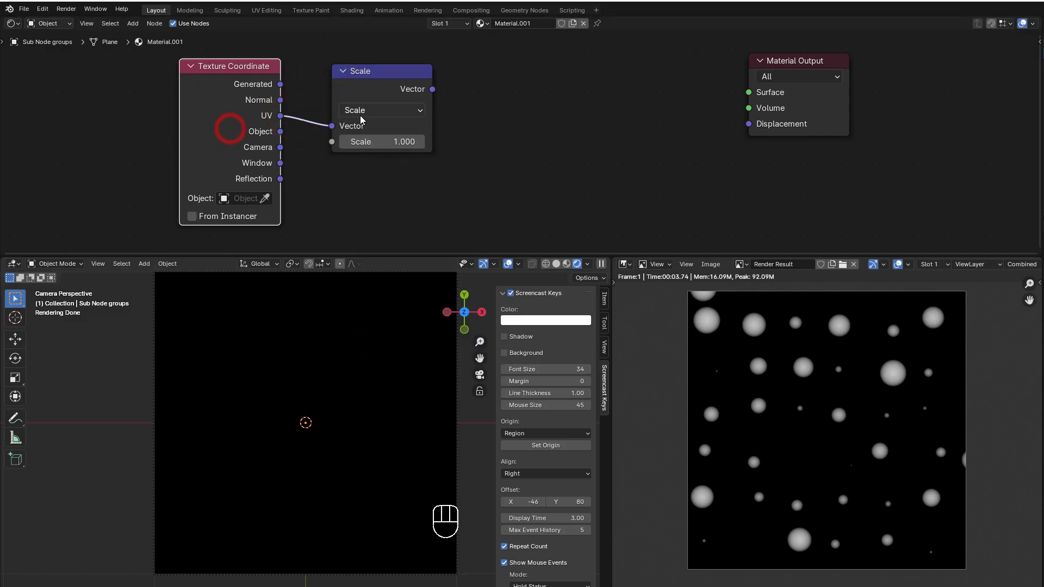
left_click_drag(363, 89, 349, 87)
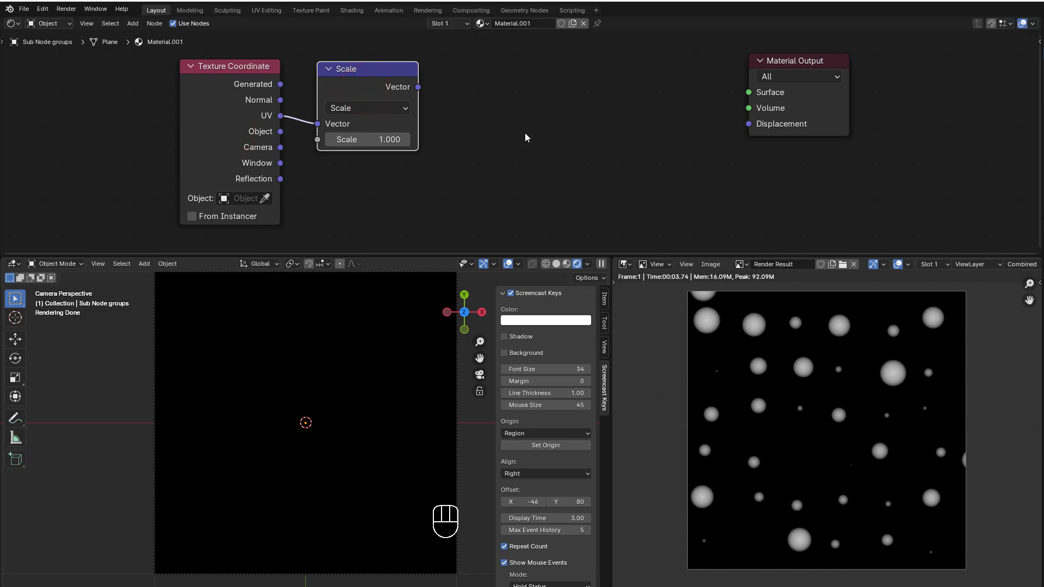
left_click(380, 140)
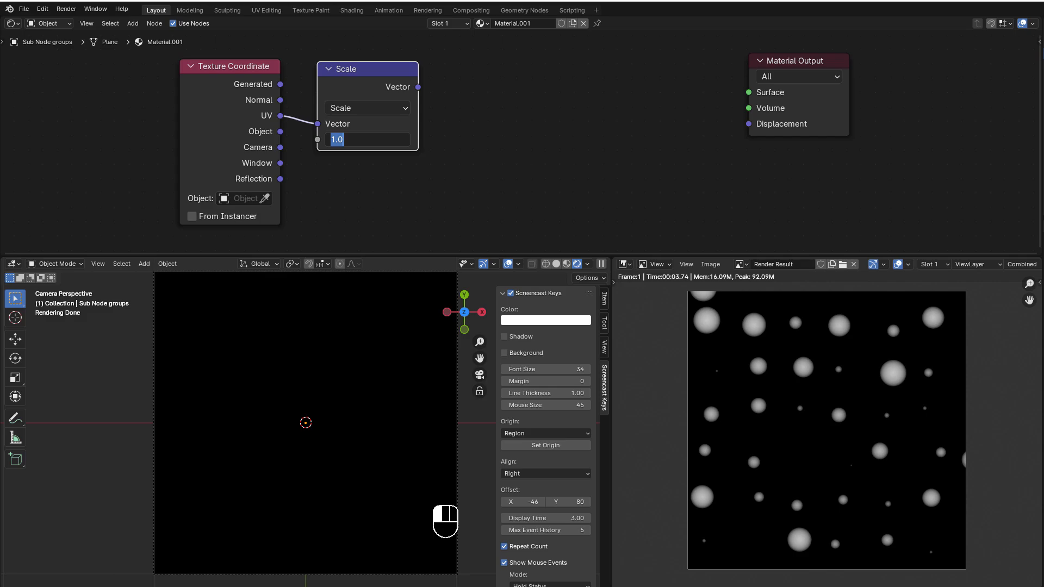
left_click(564, 172)
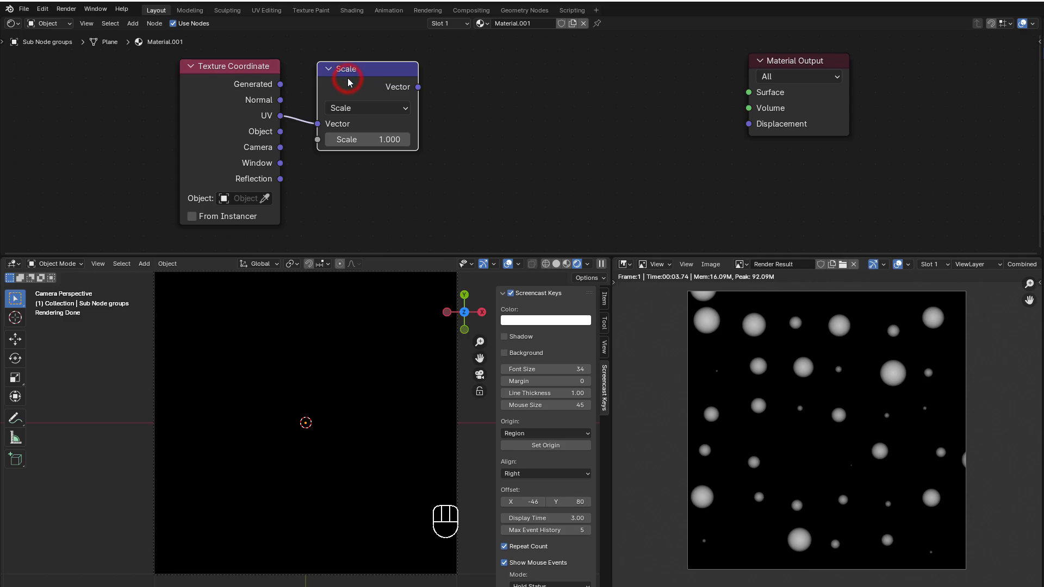
Duplicate the Scale node, set the copy's operation to Modulo, and feed the Scale output into its first Vector input
key("shift+d")
left_click(492, 102)
left_click(505, 102)
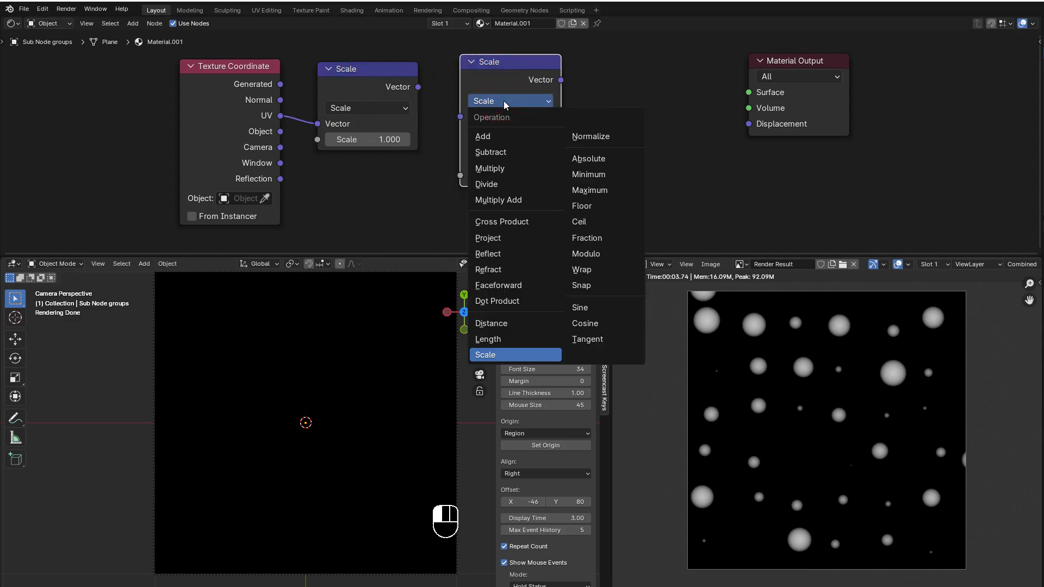
left_click(618, 254)
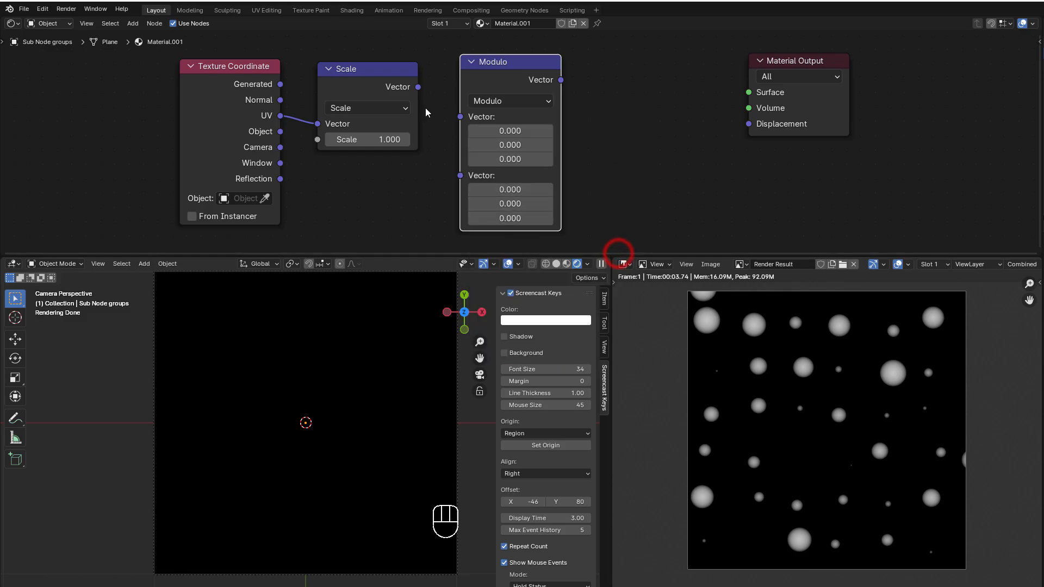
left_click_drag(417, 87, 460, 116)
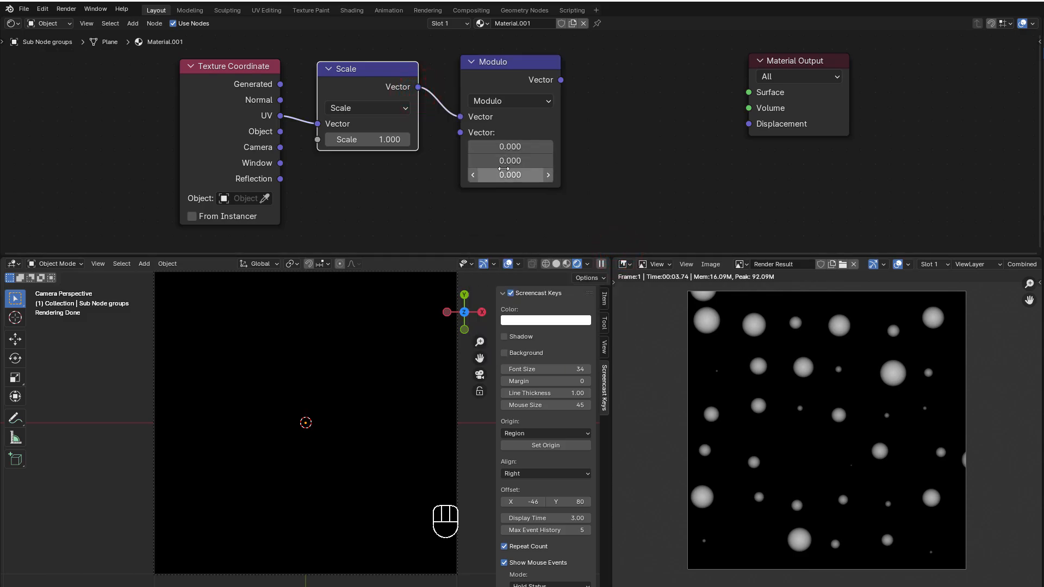
Make room beside the Texture Coordinate node, add a Value node below the Scale node and set it to 2
left_click_drag(226, 110, 169, 116)
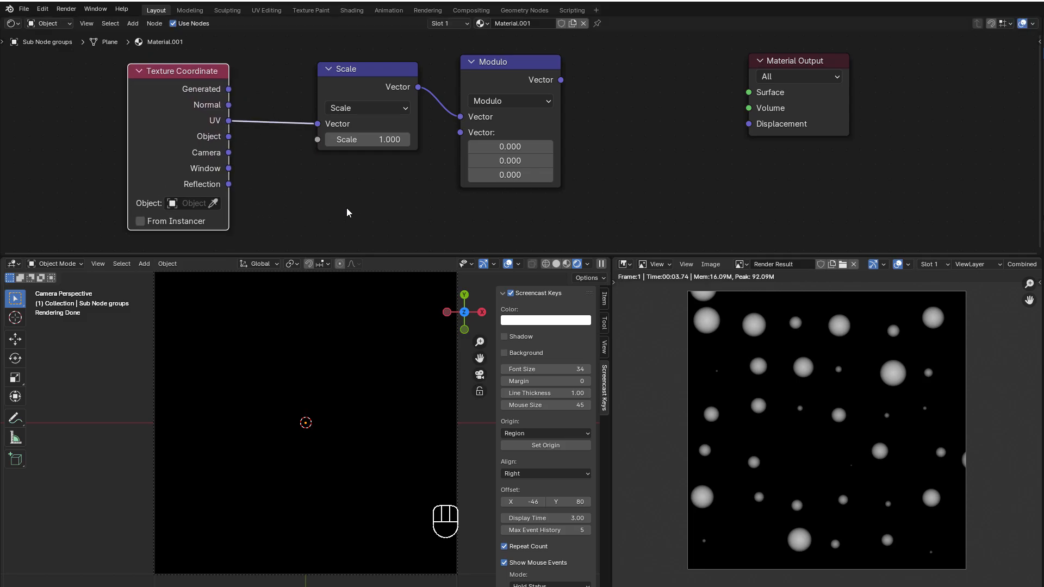
key("shift+a")
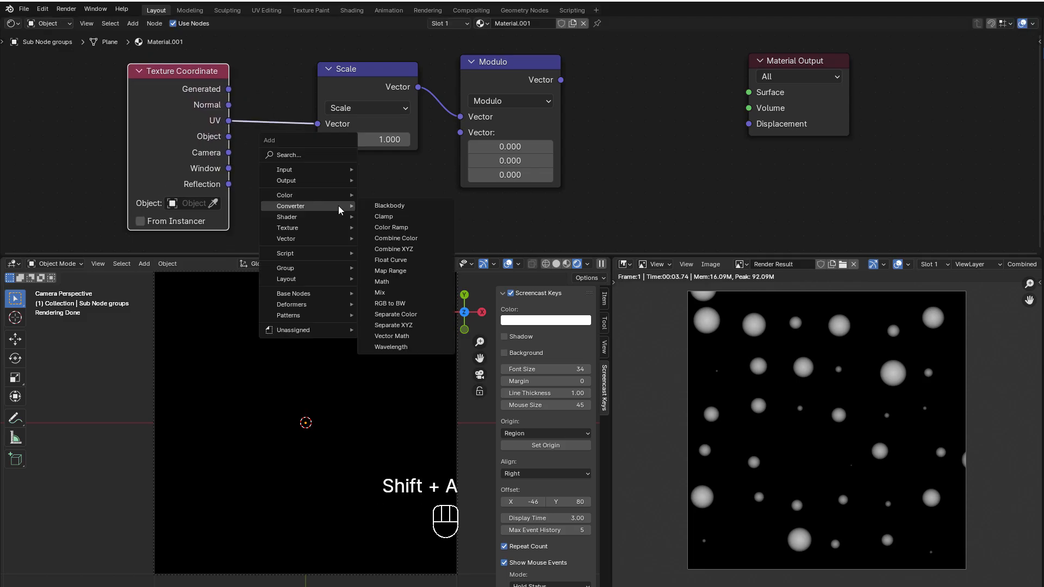
mouse_move(332, 170)
left_click(401, 349)
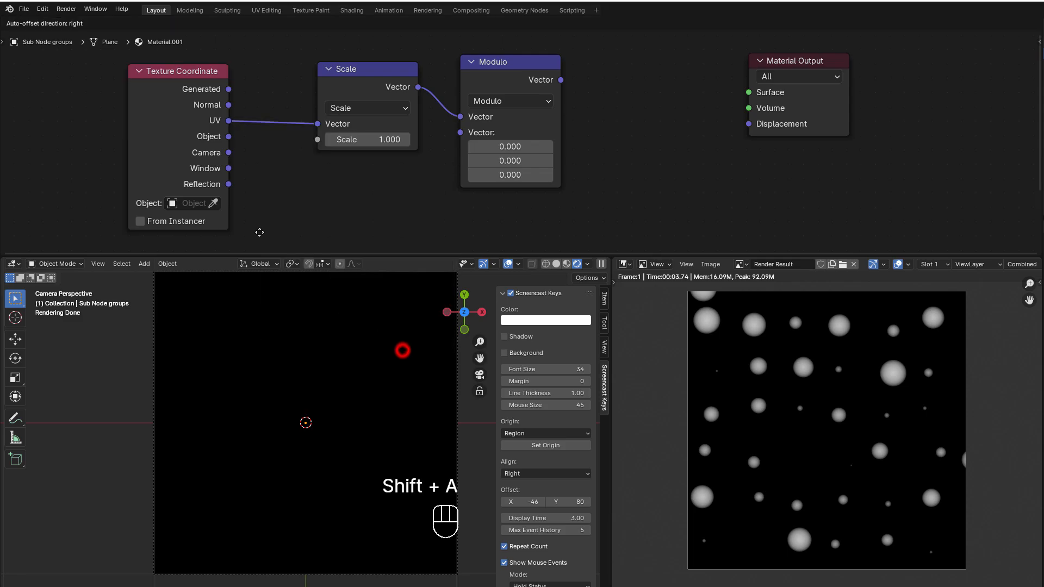
left_click(275, 169)
left_click(314, 212)
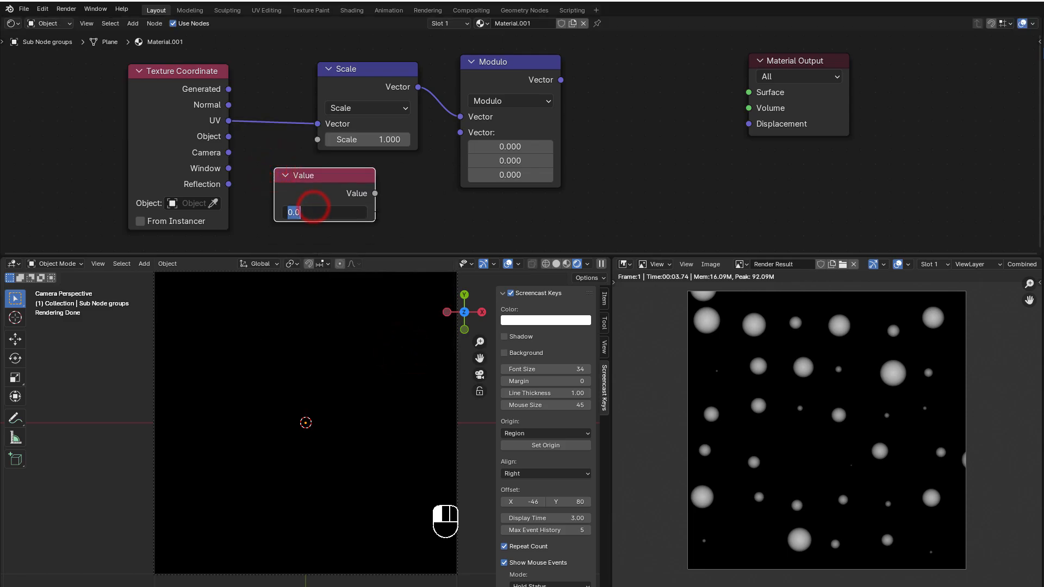
type("2")
left_click(376, 216)
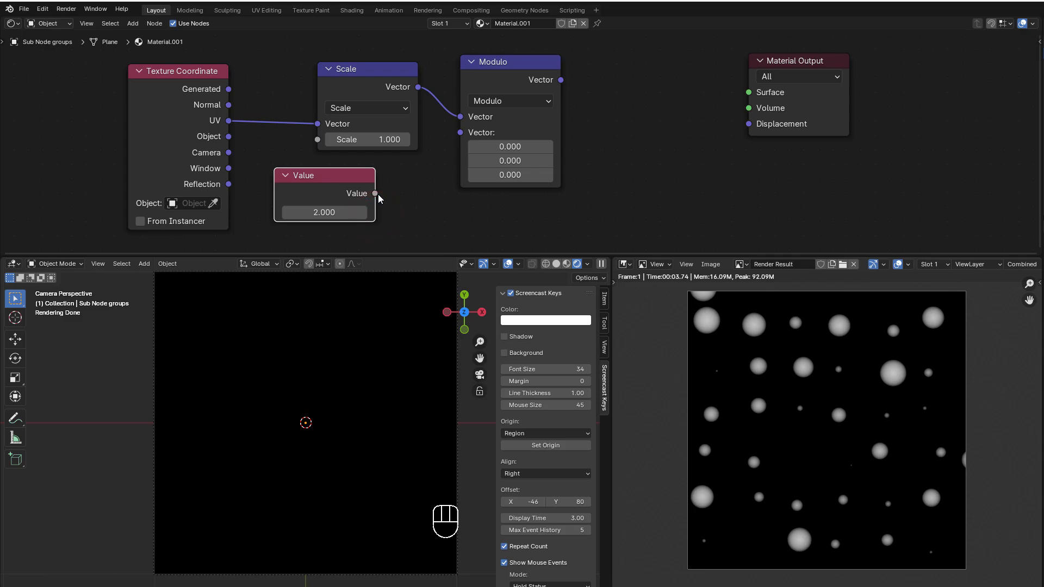
Add a Combine XYZ node, feed the Value node into its X and Y, and connect its output to the Modulo node's second Vector input
left_click_drag(509, 74, 566, 70)
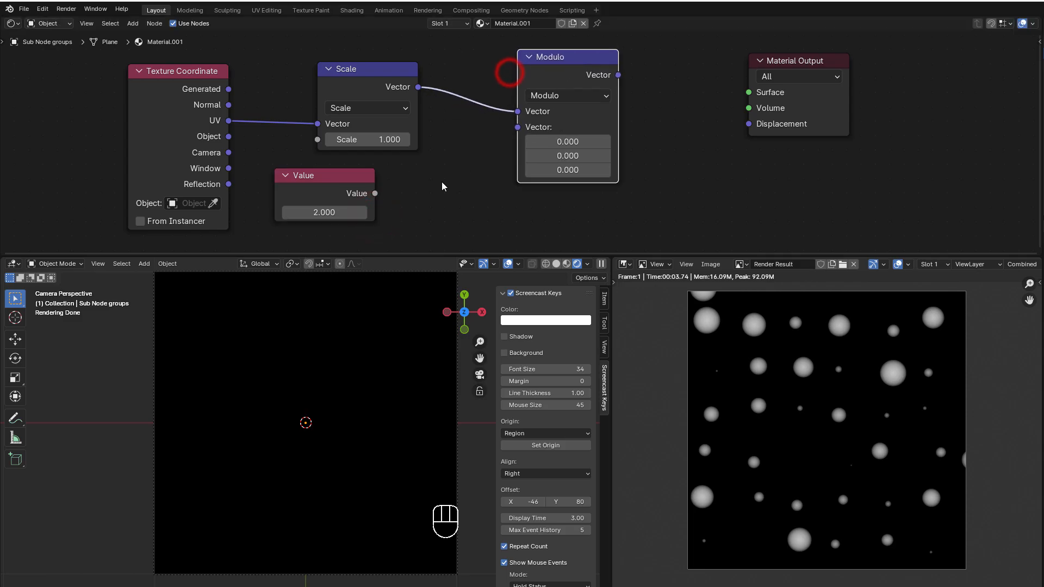
key("shift+a")
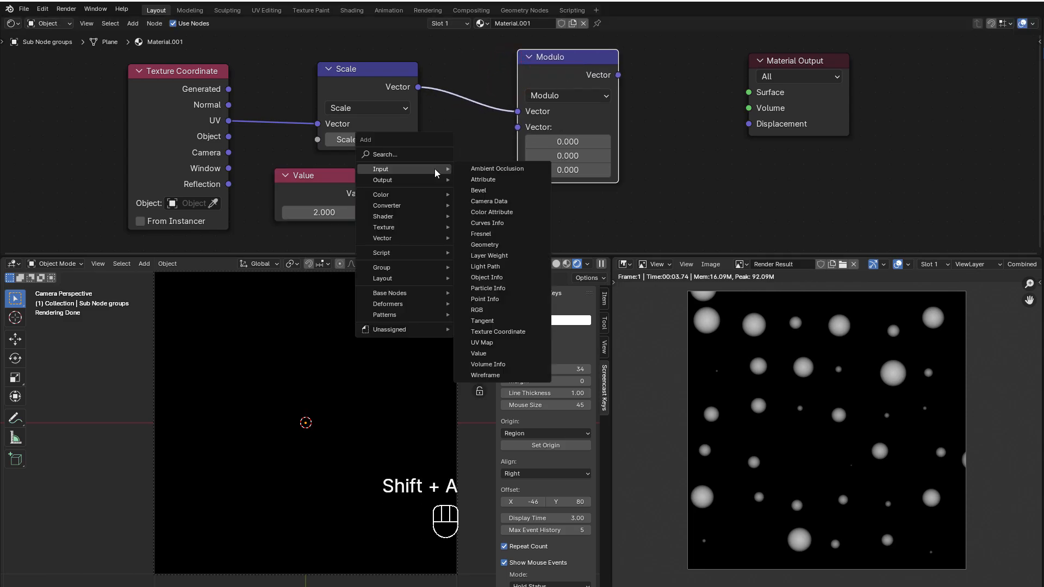
mouse_move(399, 205)
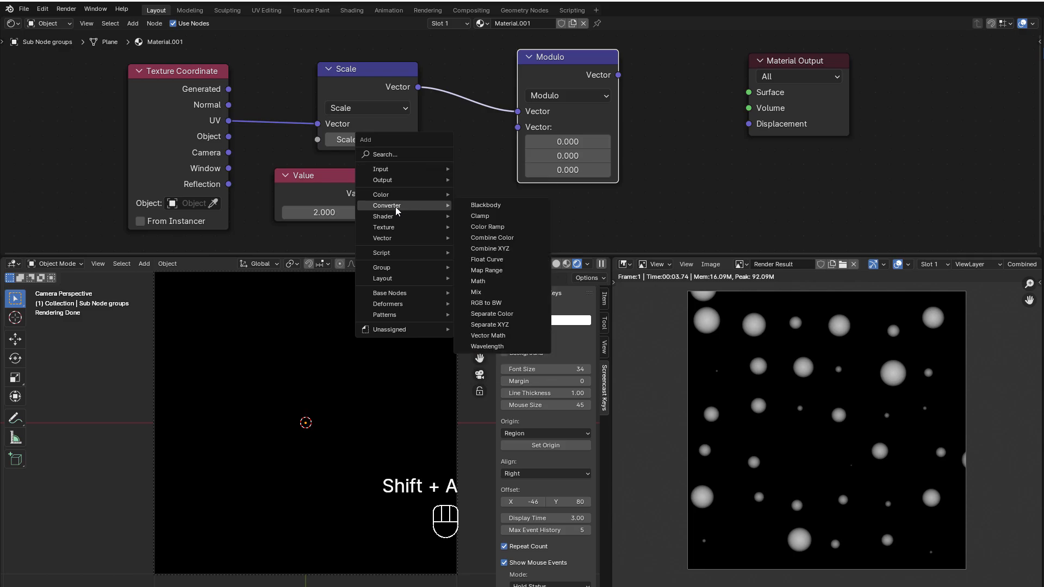
left_click(504, 248)
left_click(496, 219)
left_click_drag(375, 194, 405, 213)
left_click_drag(506, 180, 518, 126)
left_click_drag(533, 72, 548, 77)
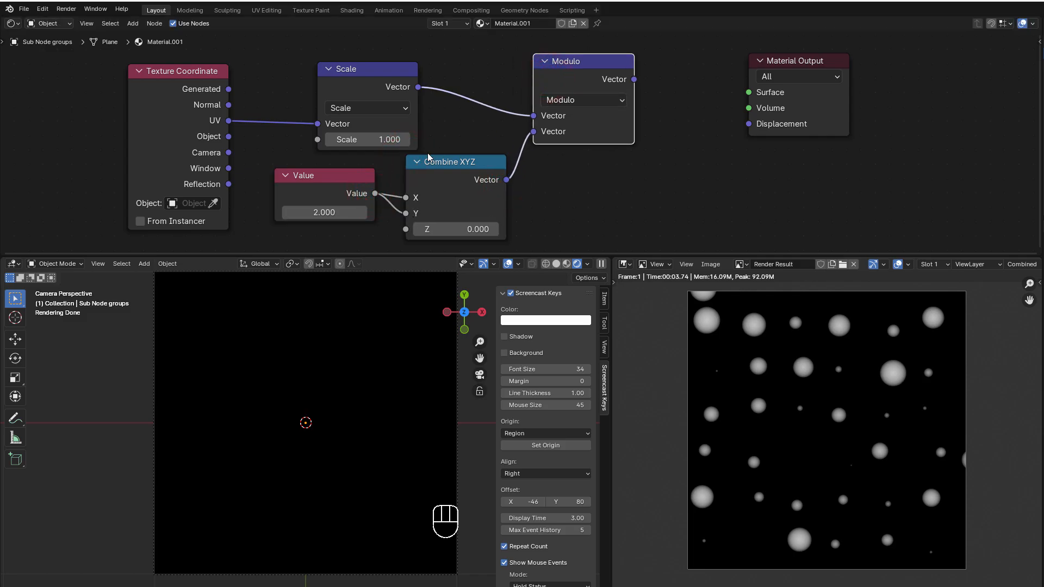
Set the Scale node's scale factor to 8
left_click(369, 140)
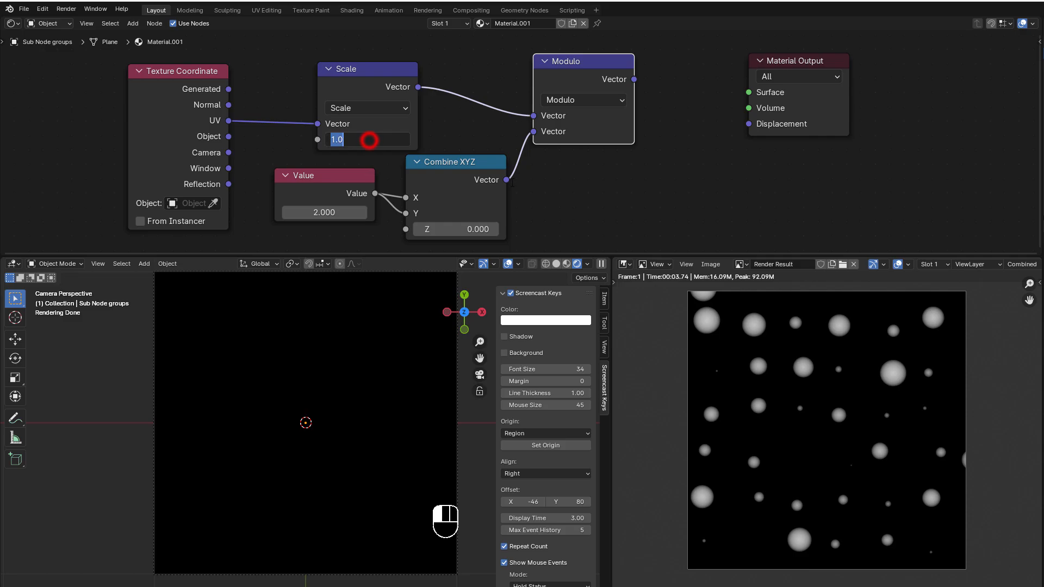
type("8")
left_click(587, 197)
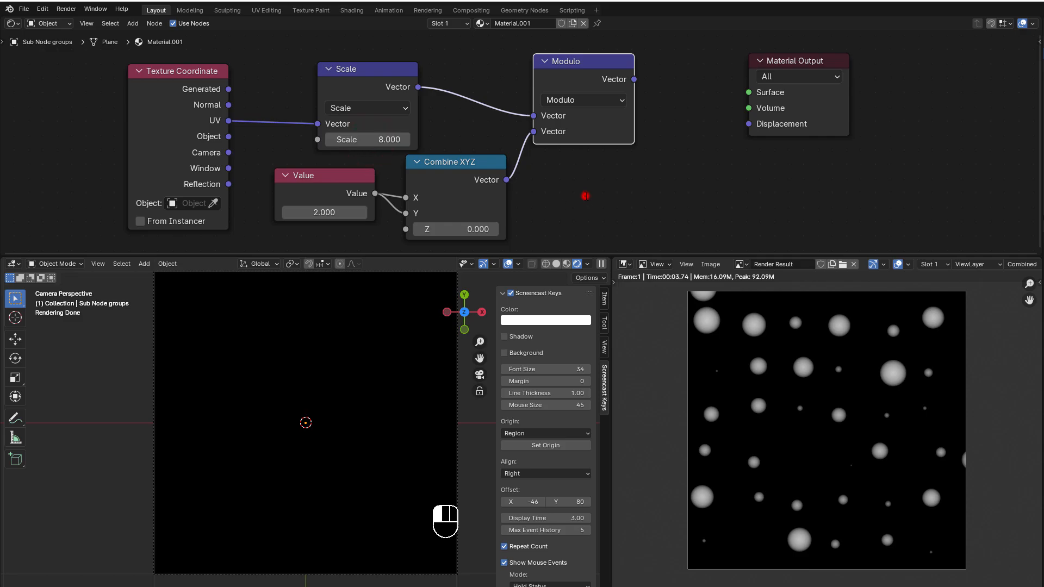
Connect the Modulo node's Vector output to the Material Output's Surface input and nudge the Value node clear of Combine XYZ
middle_click_drag(645, 203, 585, 200)
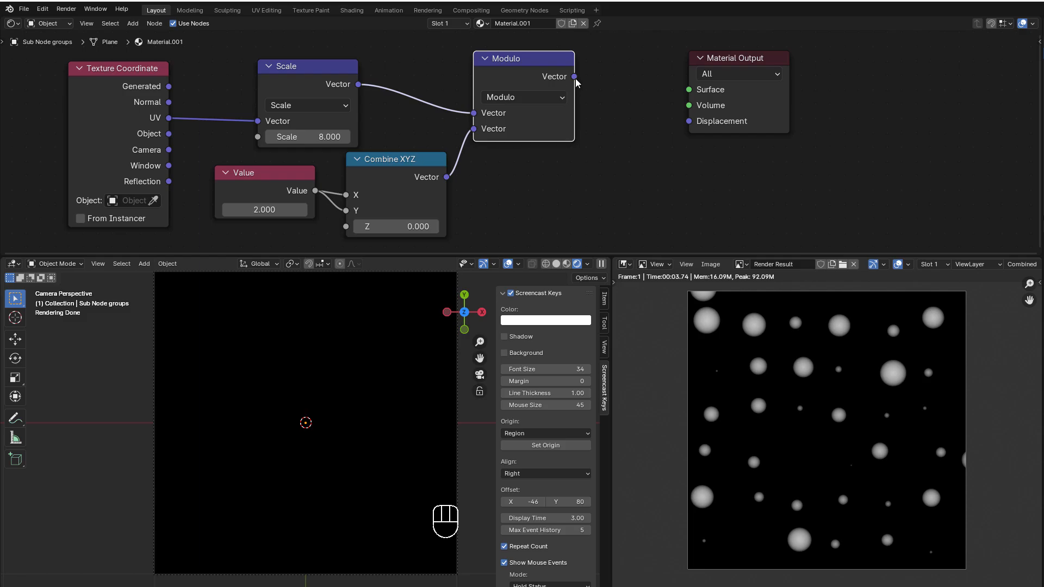
left_click_drag(575, 77, 689, 89)
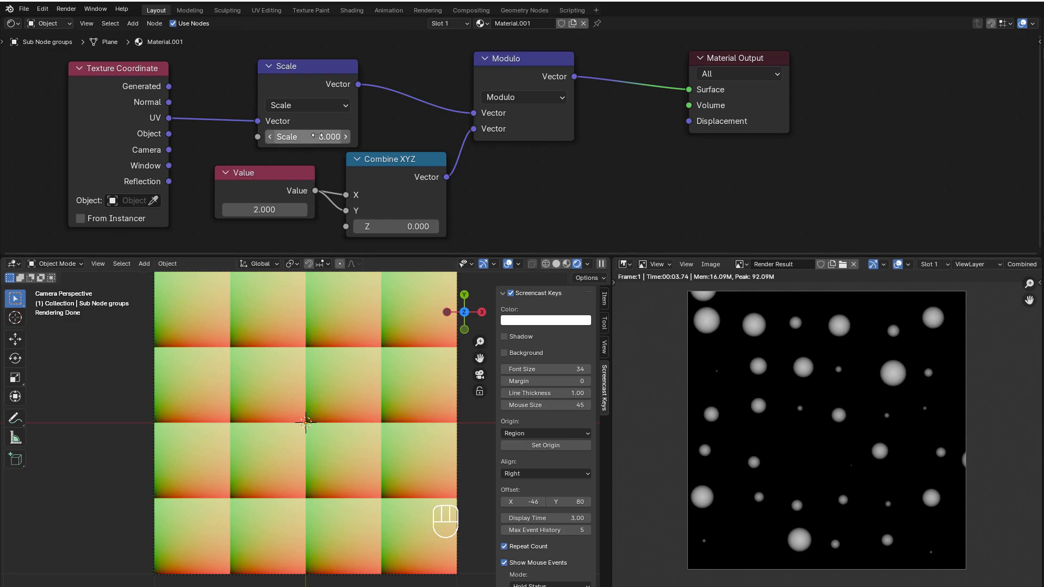
left_click_drag(263, 176, 257, 180)
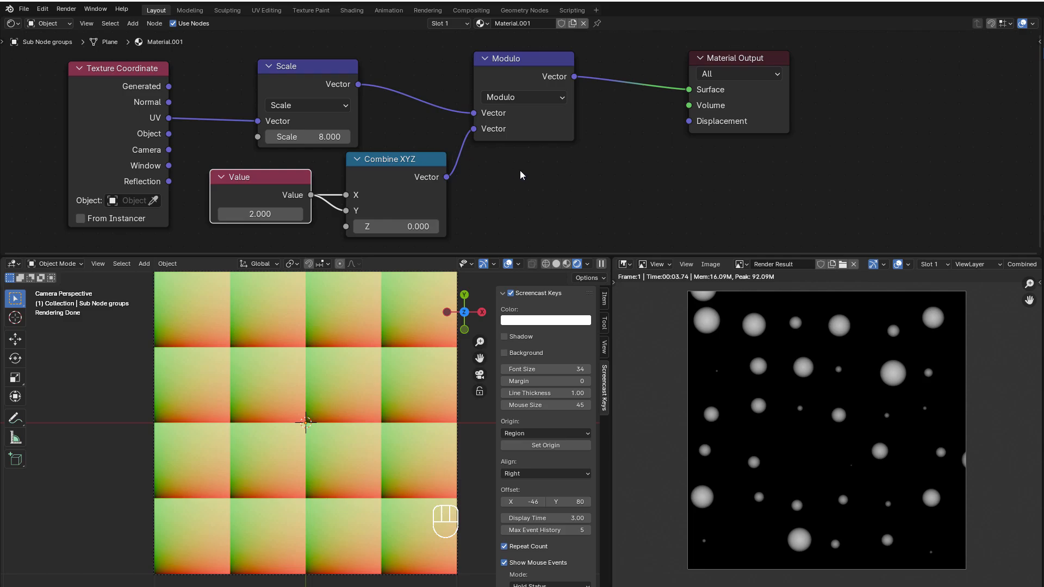
Move the Material Output away to make room, and insert a duplicate of the Modulo node before it with the operation set to Subtract
scroll(546, 174, "down", 1)
middle_click_drag(546, 174, 476, 195)
scroll(474, 199, "down", 1)
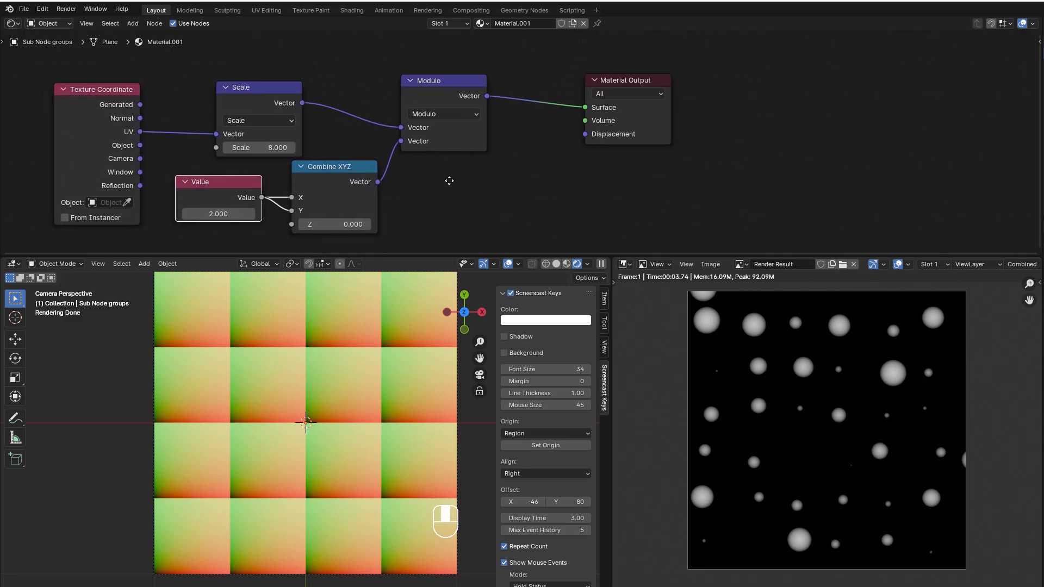
left_click_drag(600, 87, 719, 72)
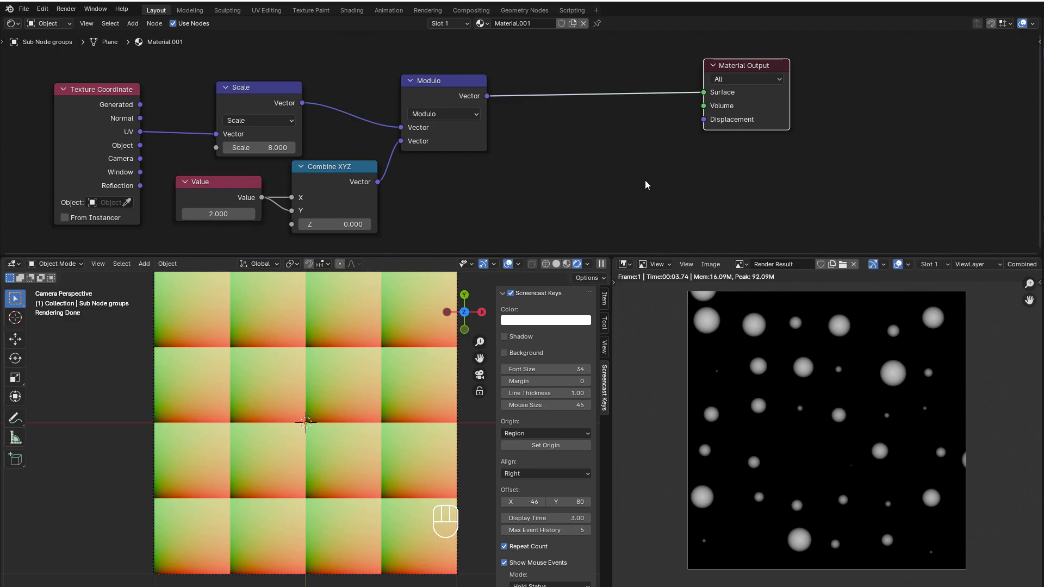
left_click(462, 81)
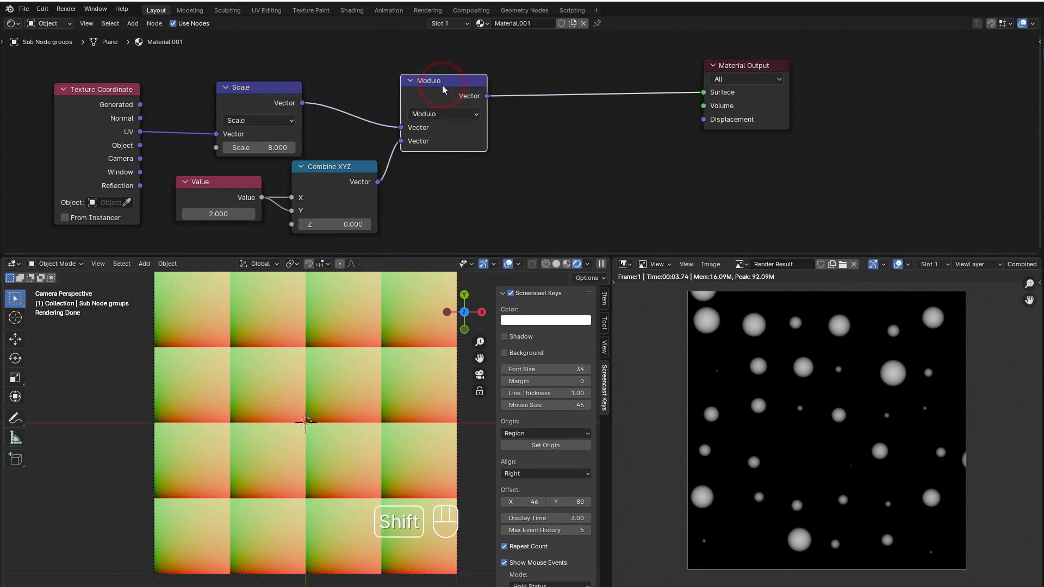
key("shift+d")
left_click(560, 58)
left_click(560, 93)
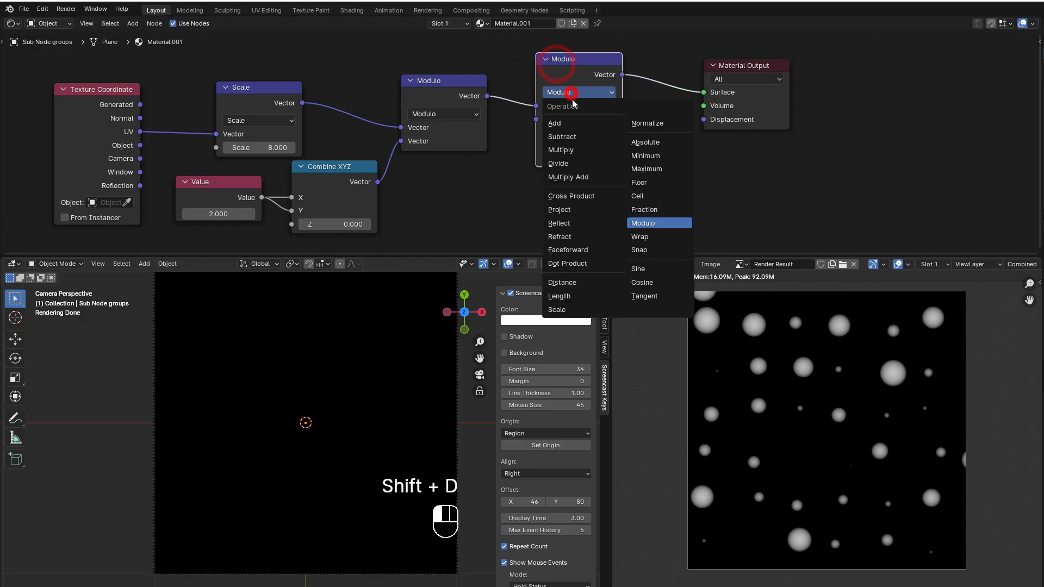
left_click(578, 136)
Insert a duplicate of the Subtract node before the Material Output, set it to Multiply, and enter 2 for its X and Y factors
key("shift+d")
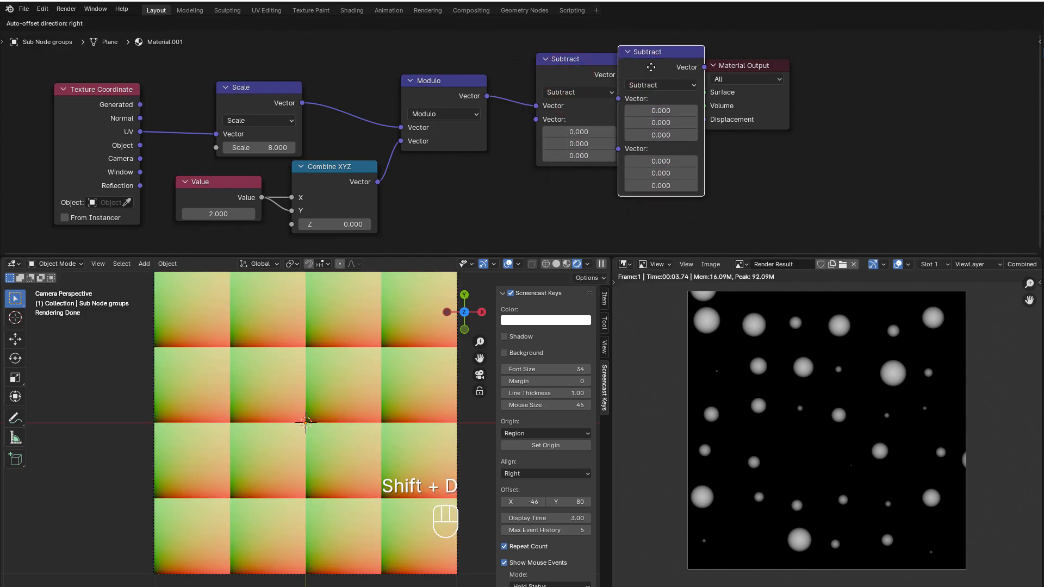
left_click(651, 67)
left_click(700, 83)
left_click(705, 141)
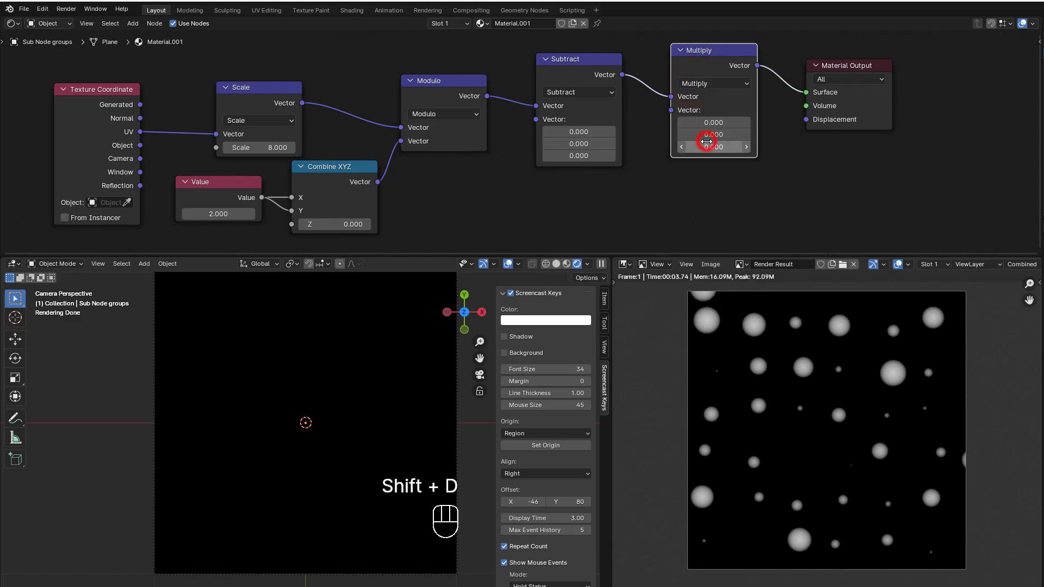
left_click_drag(713, 137, 713, 124)
type("2")
left_click(713, 193)
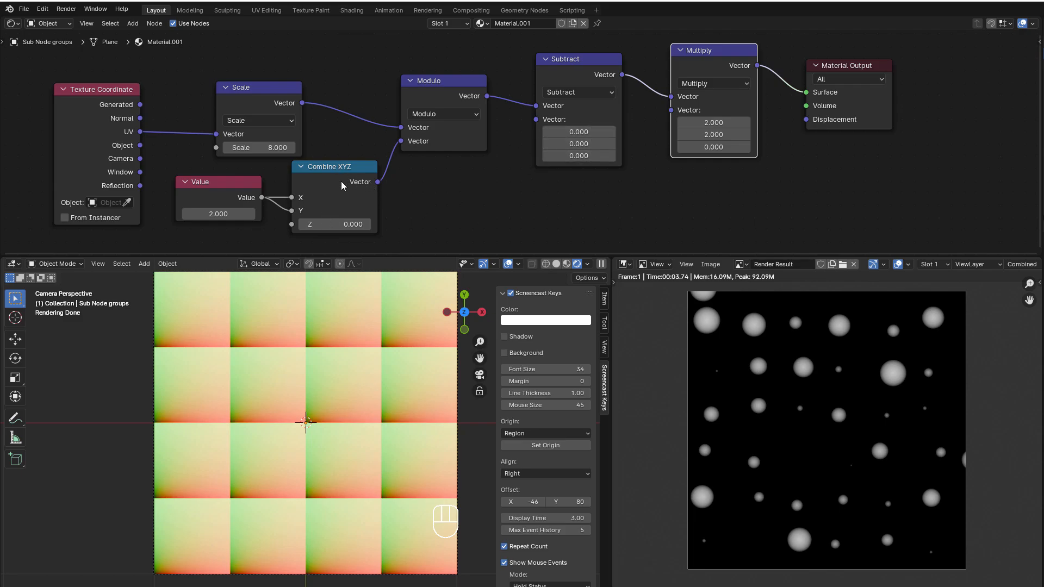
Duplicate the Modulo node below the original, set the copy to Divide, and connect Combine XYZ's Vector output to its first input
left_click(427, 91)
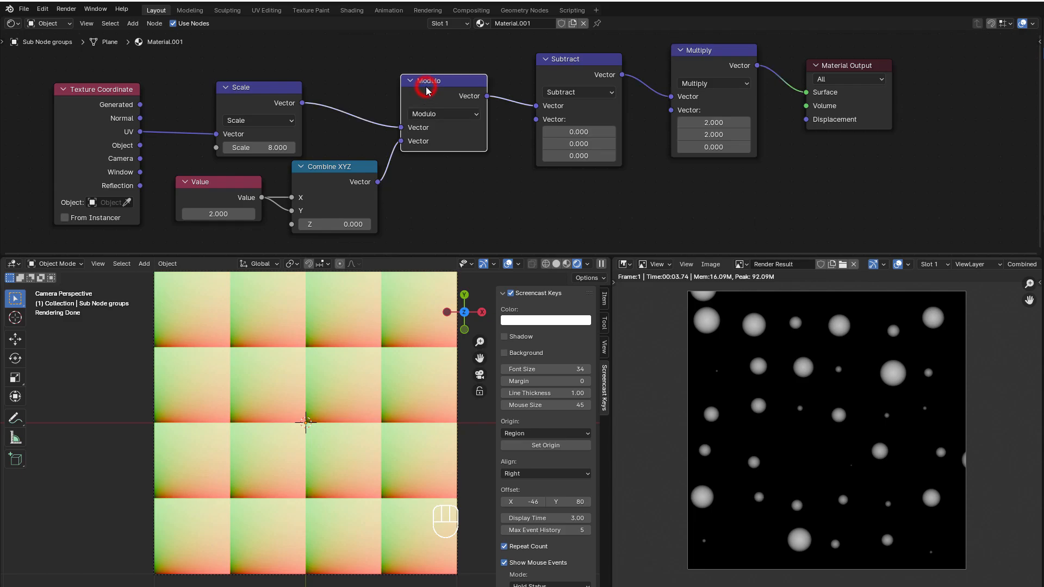
key("shift+d")
left_click(456, 172)
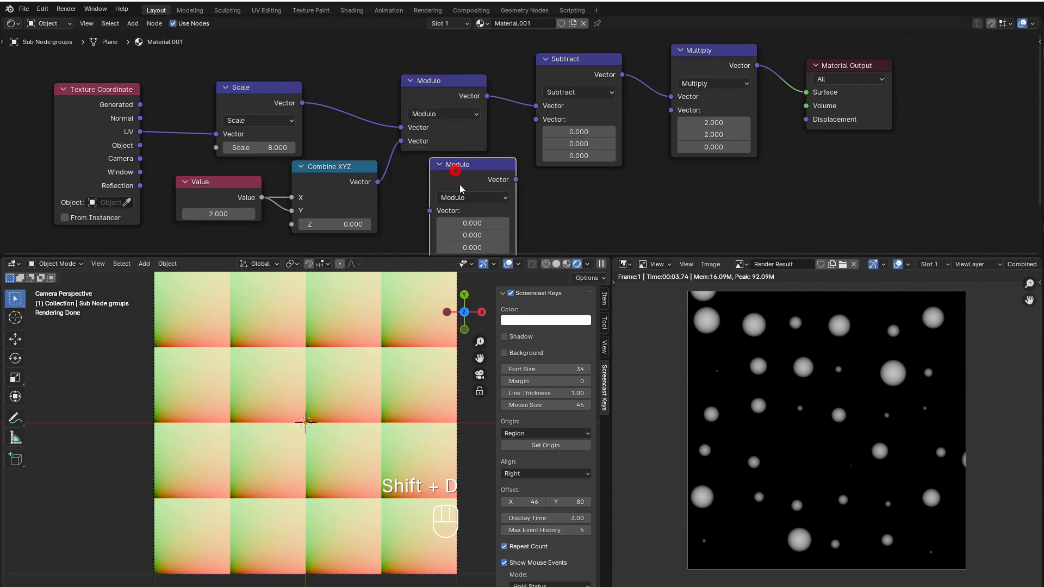
left_click(461, 198)
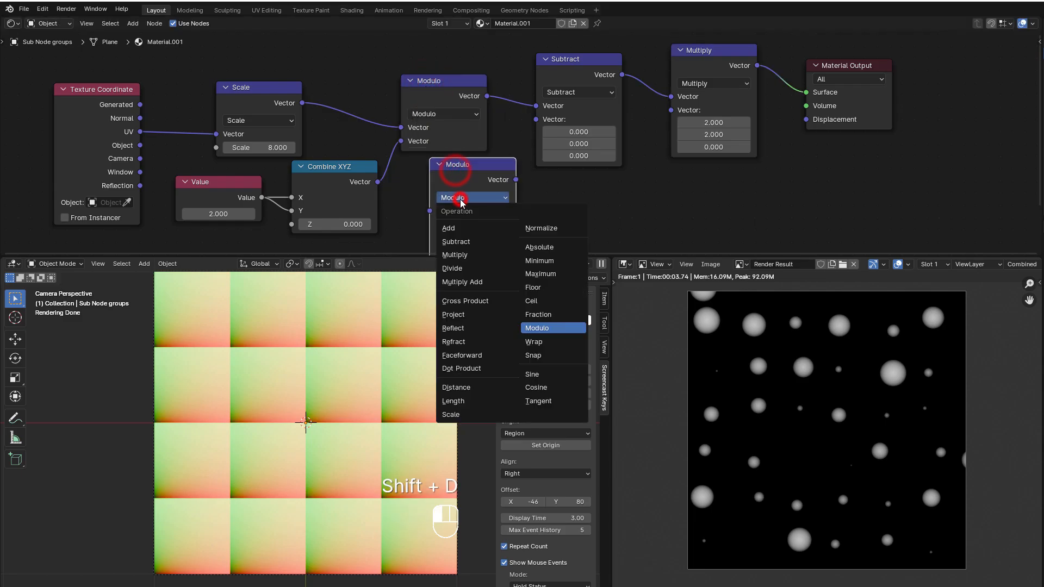
left_click(464, 268)
left_click_drag(379, 182, 467, 214)
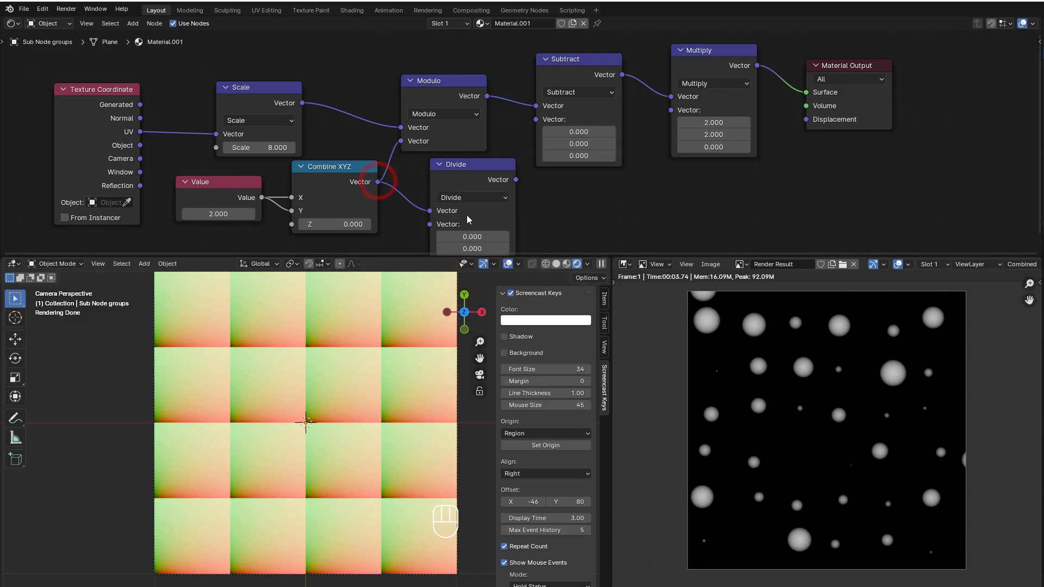
Set the Divide node's X and Y divisors to 2 and connect its output to the Subtract node's second Vector input
middle_click_drag(528, 221, 507, 199)
left_click_drag(451, 215, 451, 226)
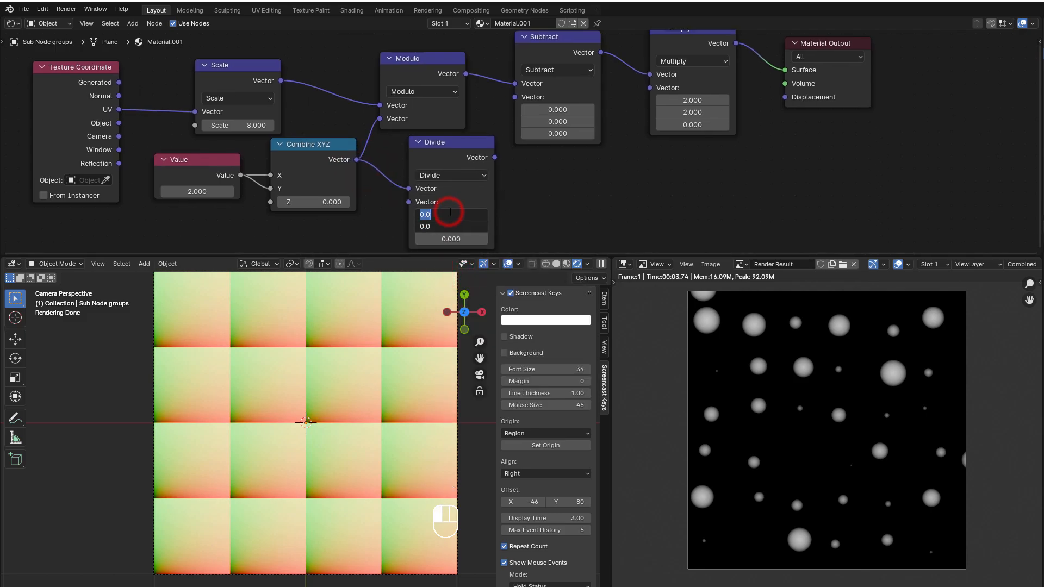
type("2")
left_click(535, 219)
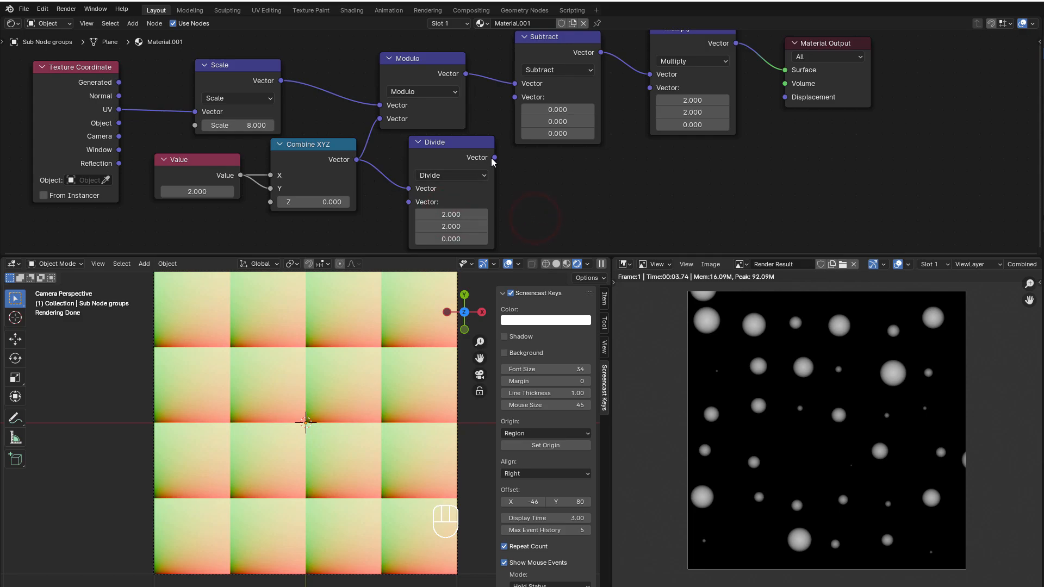
left_click_drag(494, 157, 515, 97)
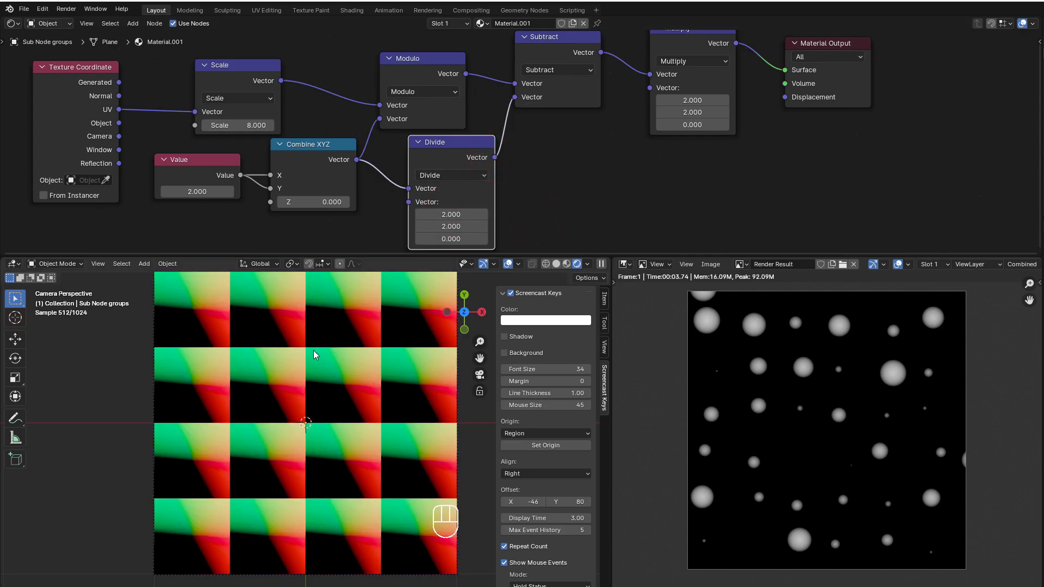
Insert a Vector Math node set to Length between Multiply and Material Output, and connect its Value output to Surface
scroll(429, 390, "up", 1)
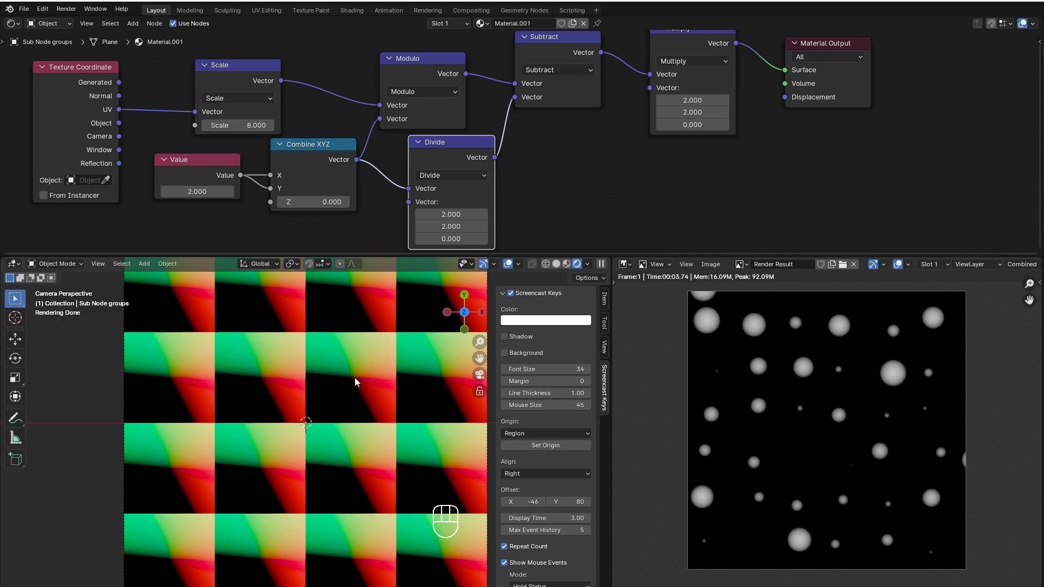
scroll(662, 224, "down", 3)
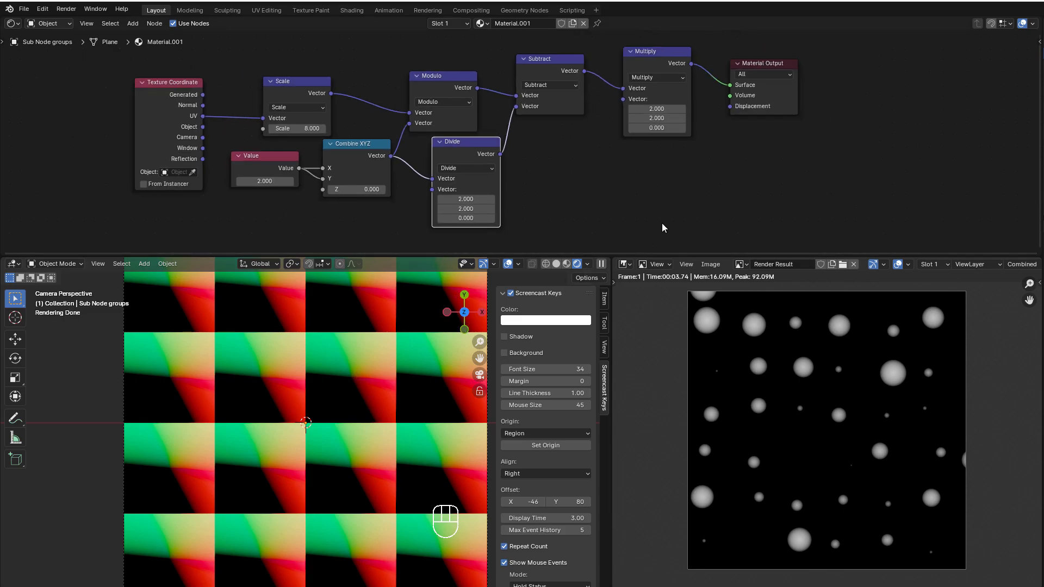
middle_click_drag(662, 224, 525, 37)
left_click_drag(610, 105, 700, 81)
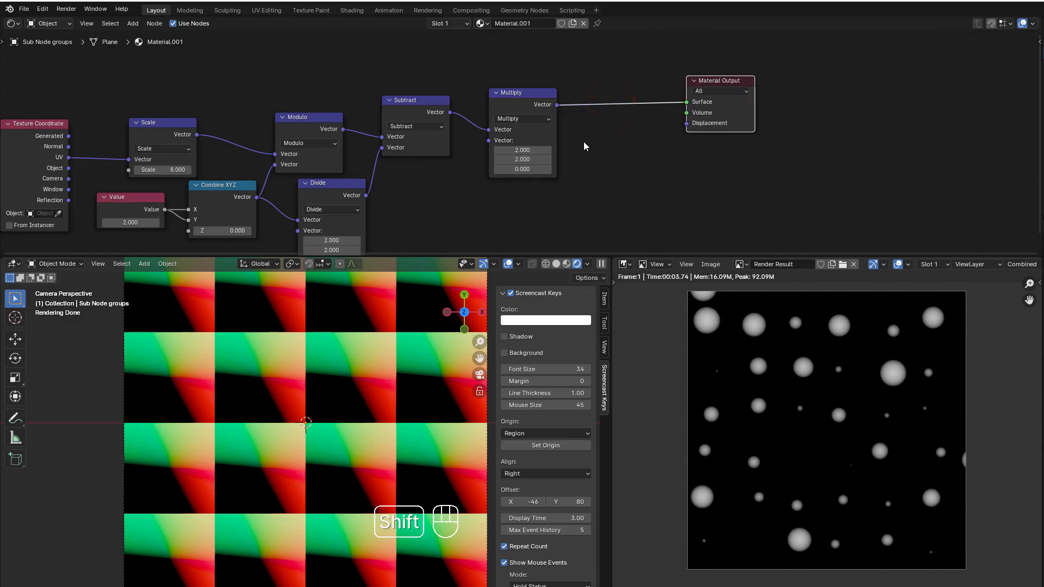
key("shift+a")
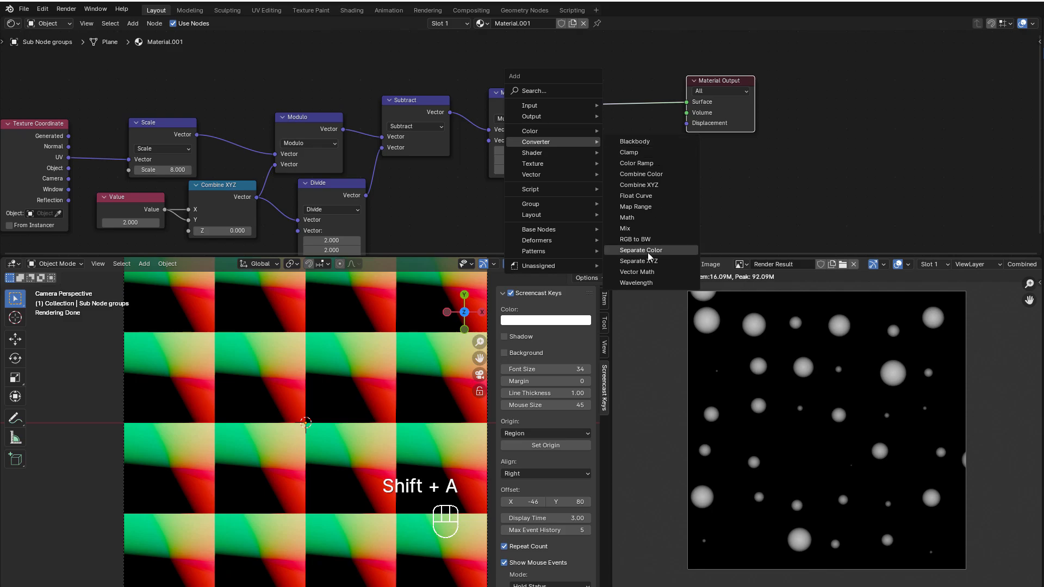
left_click(637, 272)
left_click(603, 72)
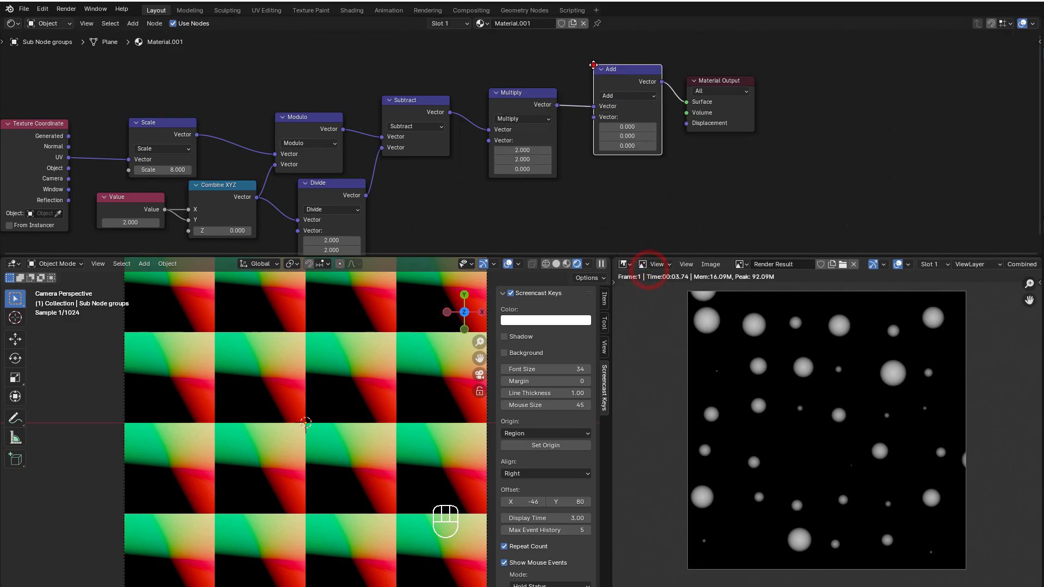
left_click(613, 96)
left_click(614, 255)
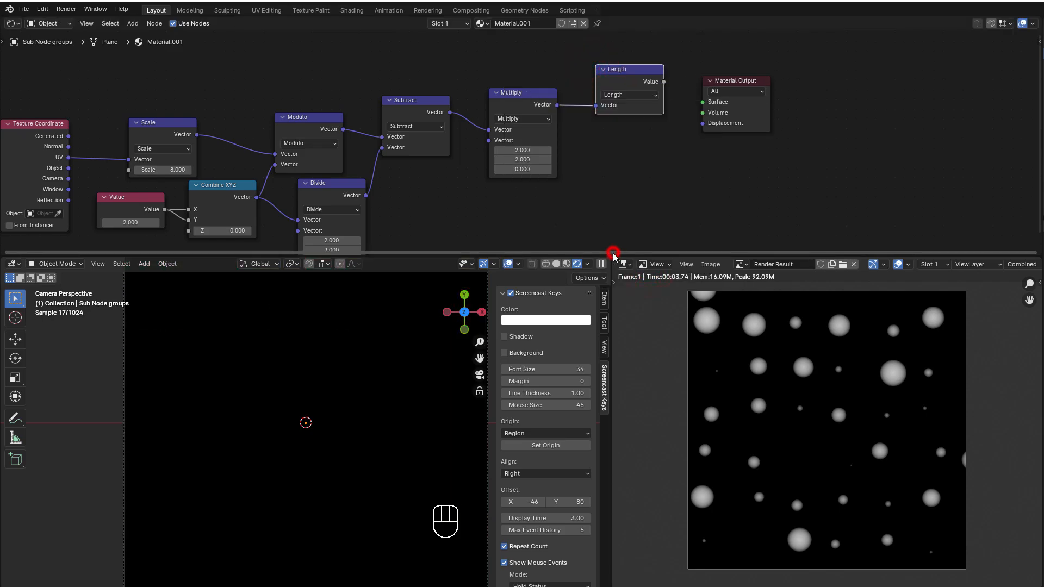
left_click_drag(661, 81, 703, 102)
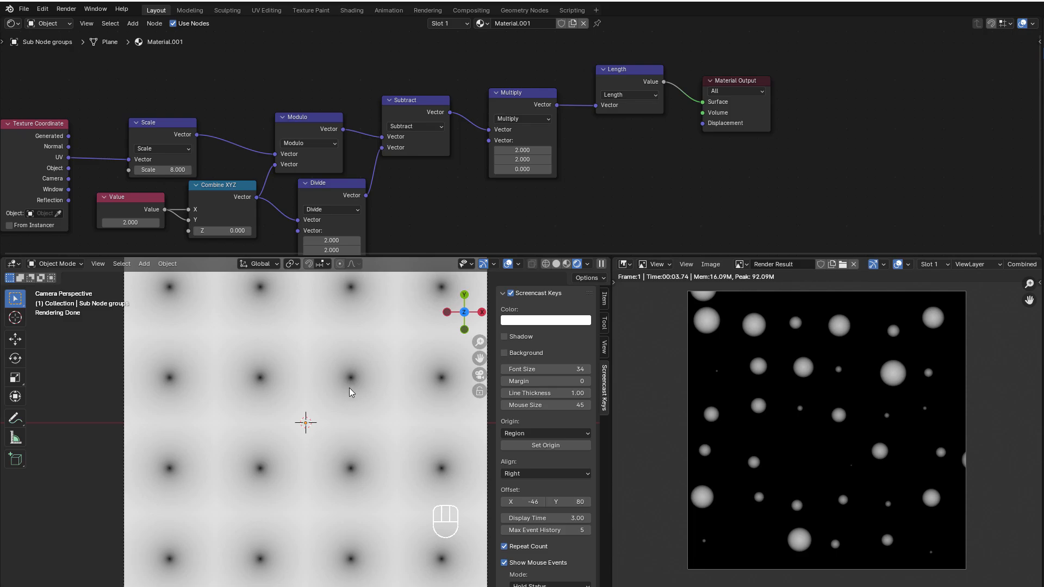
Insert a Math node between Length and Material Output, with Length feeding its second Value input and 1 as its first value
scroll(650, 153, "up", 1)
middle_click_drag(651, 153, 512, 185)
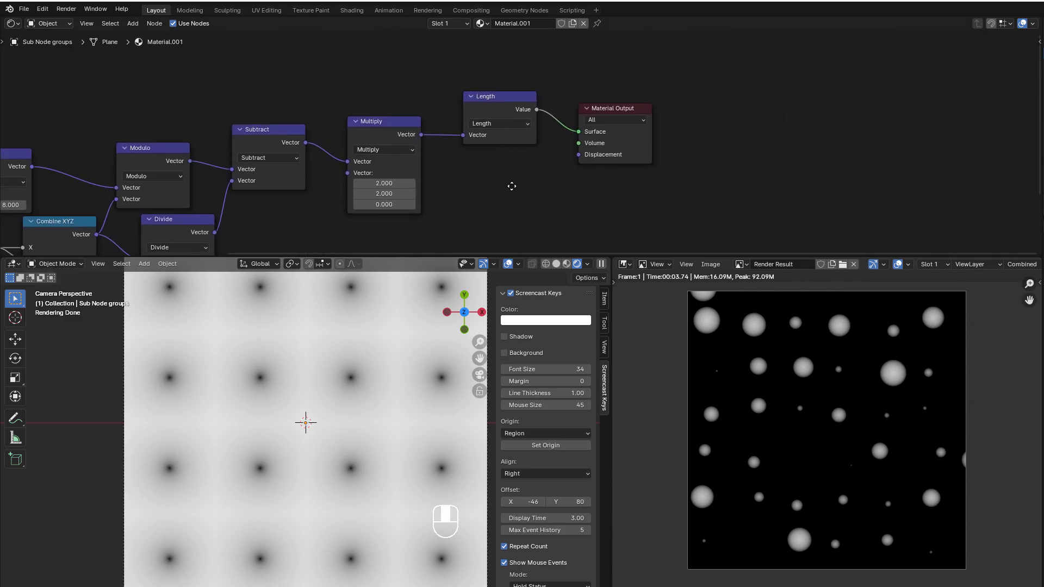
scroll(536, 174, "up", 2)
left_click_drag(592, 143, 651, 120)
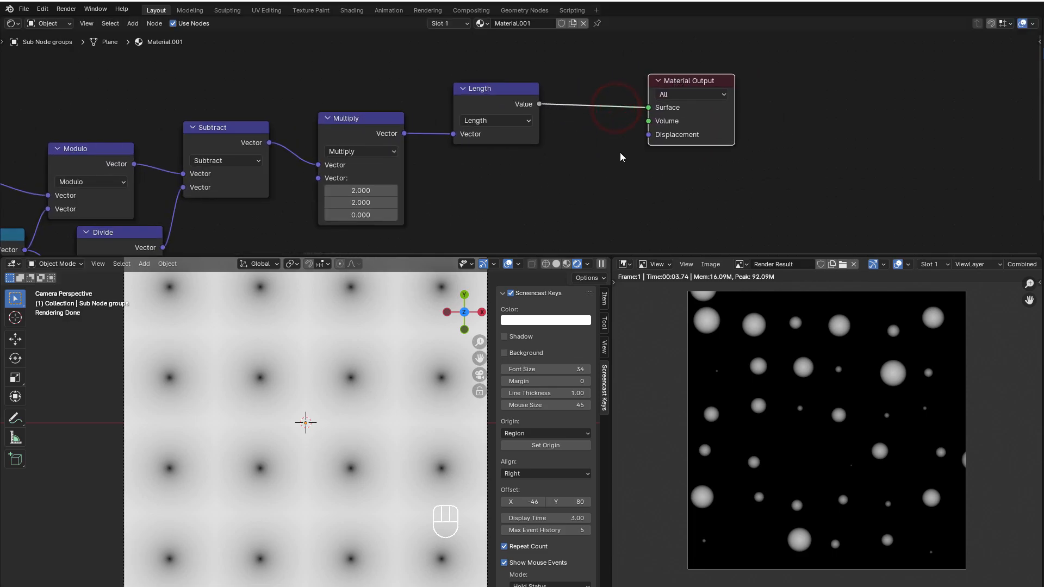
left_click_drag(492, 100, 487, 99)
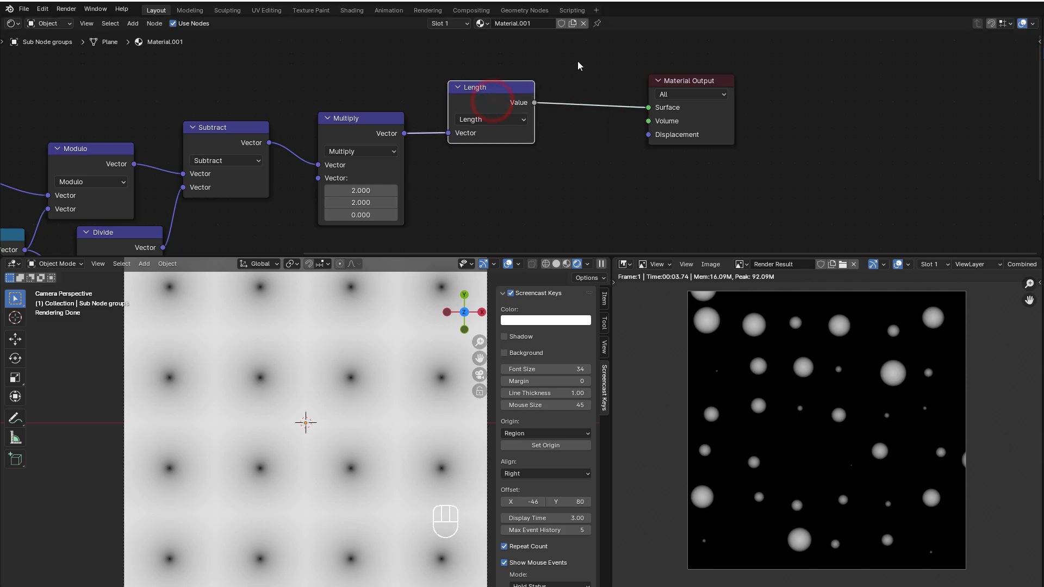
key("shift+a")
mouse_move(570, 161)
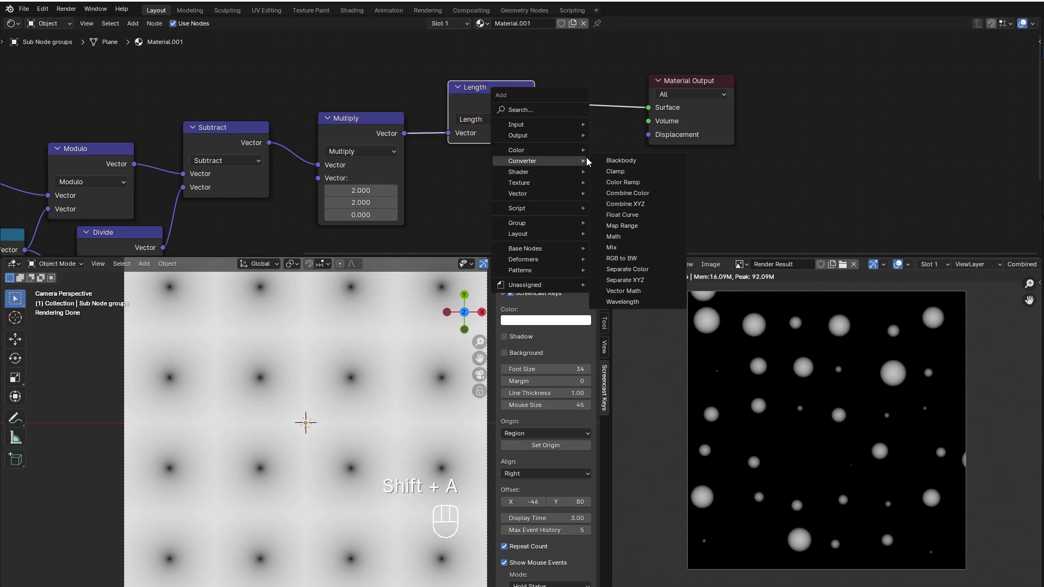
left_click(630, 235)
left_click(577, 36)
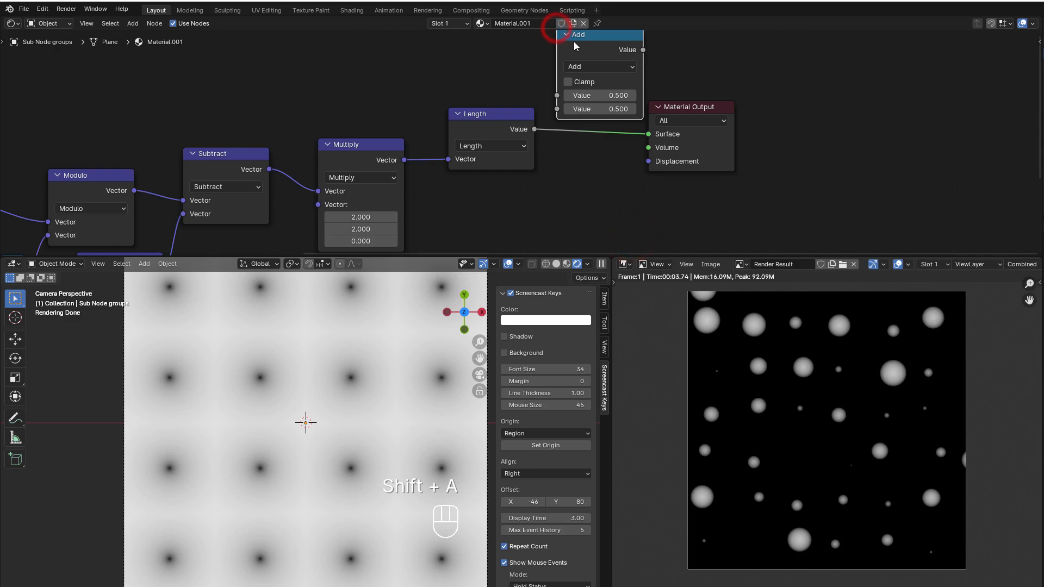
mouse_move(583, 113)
left_mouse_down()
mouse_move(560, 126)
mouse_move(587, 128)
left_mouse_up()
double_click(599, 113)
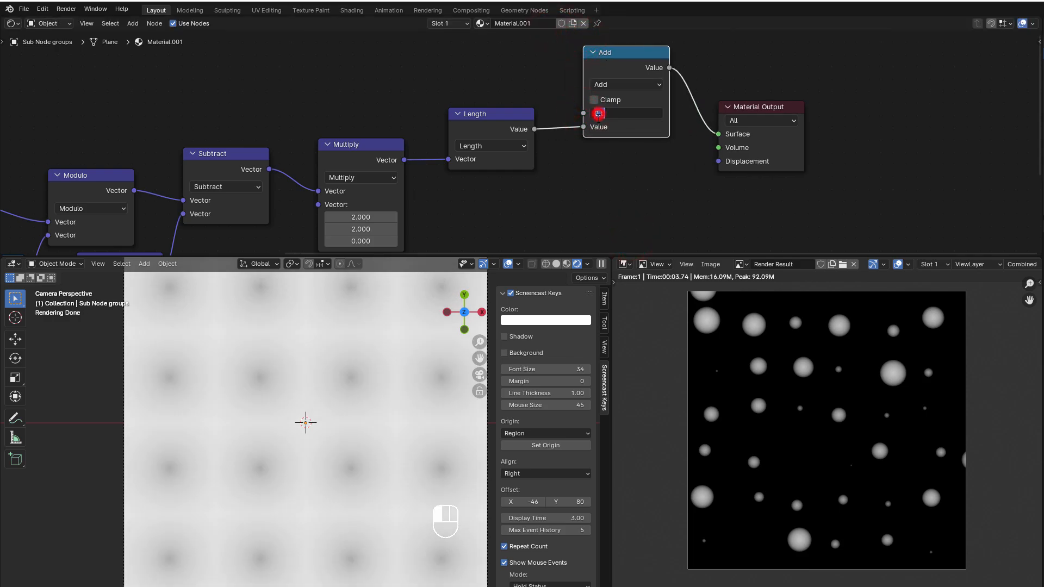
left_click(602, 173)
Set the new Math node's operation to Subtract
left_click(601, 84)
left_click(608, 144)
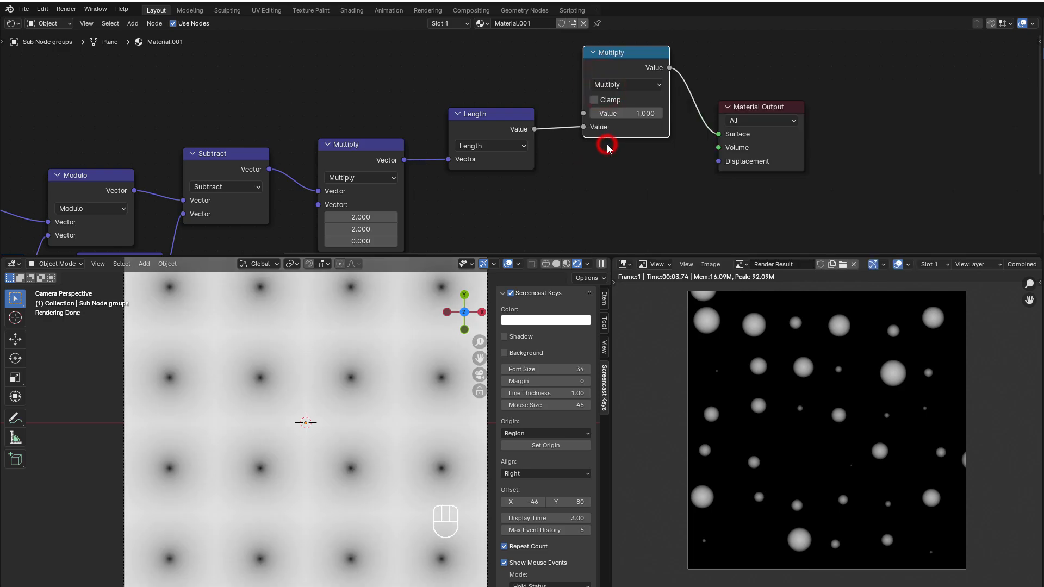
left_click(626, 85)
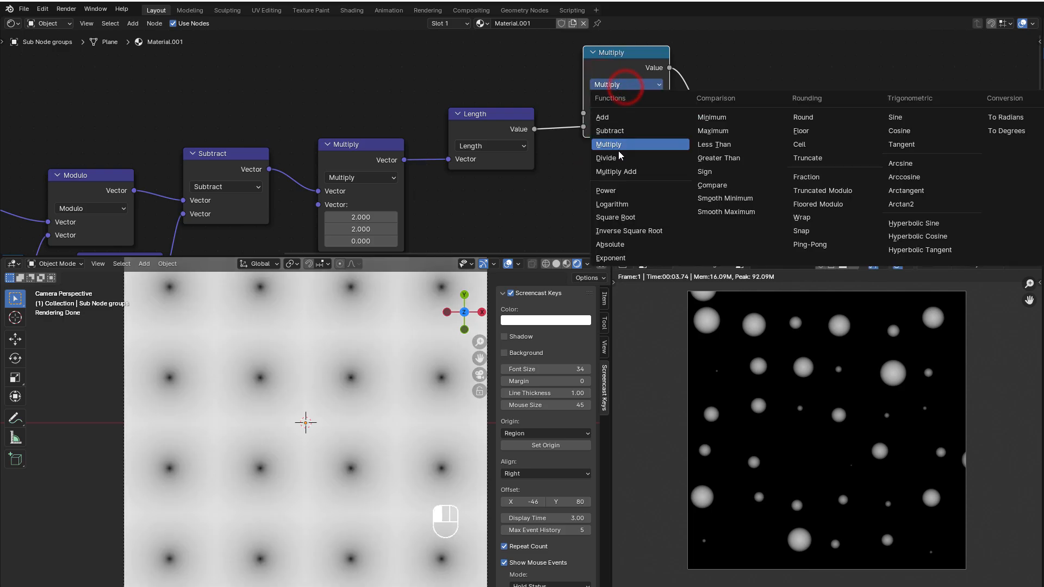
left_click(617, 127)
scroll(283, 409, "down", 1)
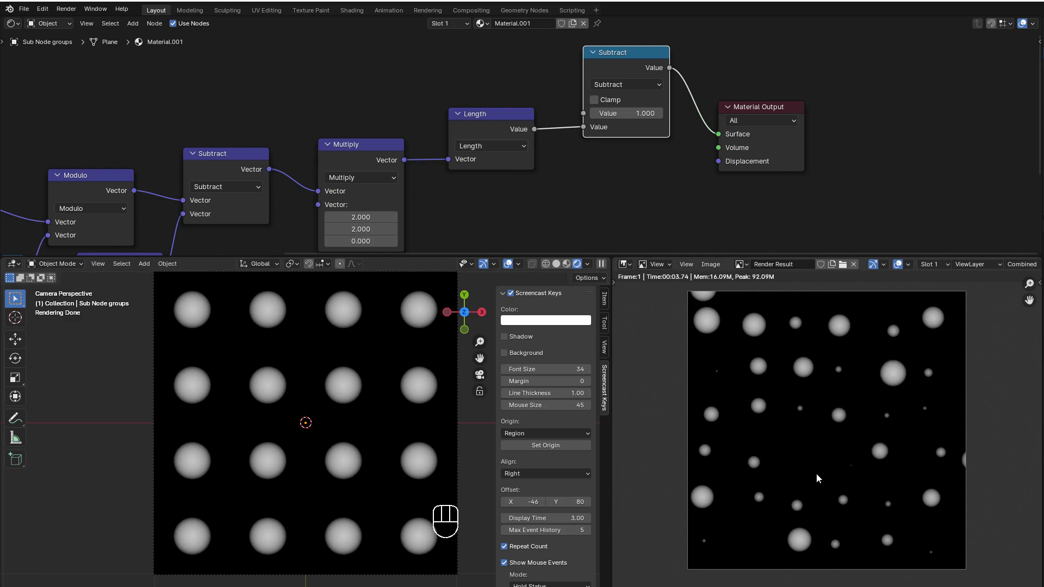
scroll(608, 152, "up", 1)
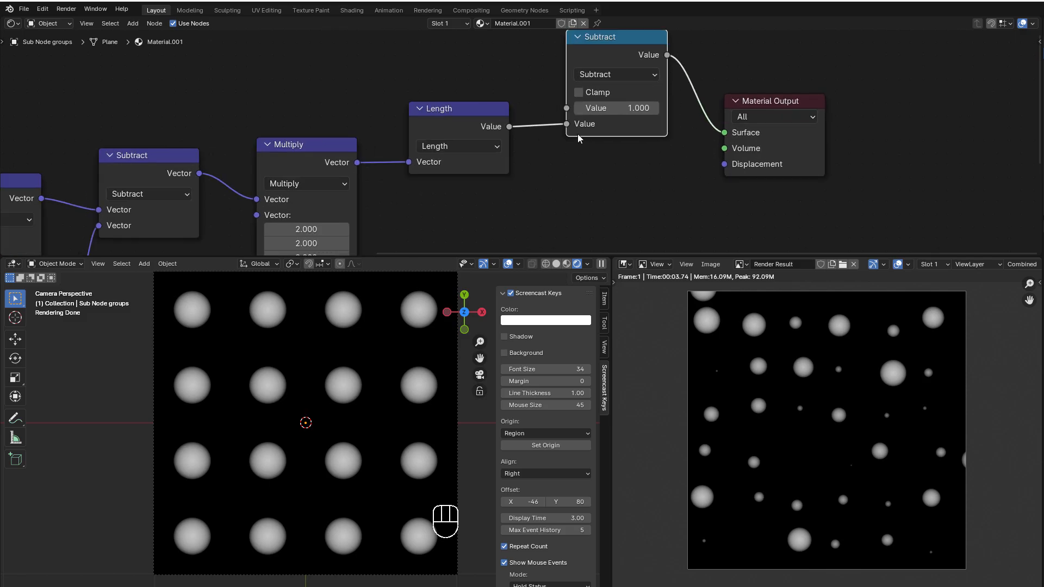
left_click_drag(591, 108, 660, 106)
Move the Texture Coordinate, Scale and Modulo nodes together upward, away from the Value and Combine XYZ nodes
scroll(511, 156, "down", 7)
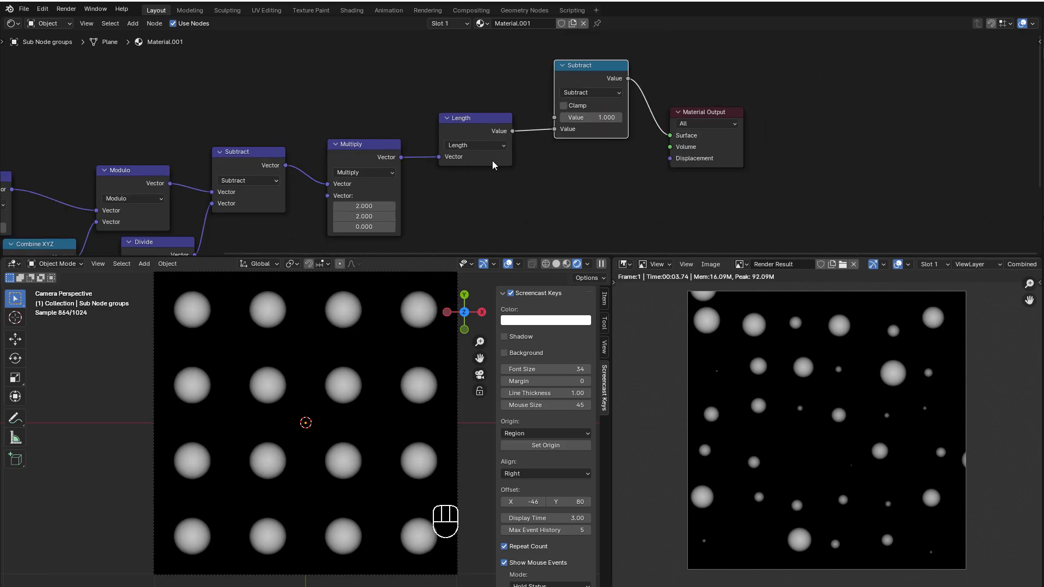
middle_click_drag(491, 161, 704, 109)
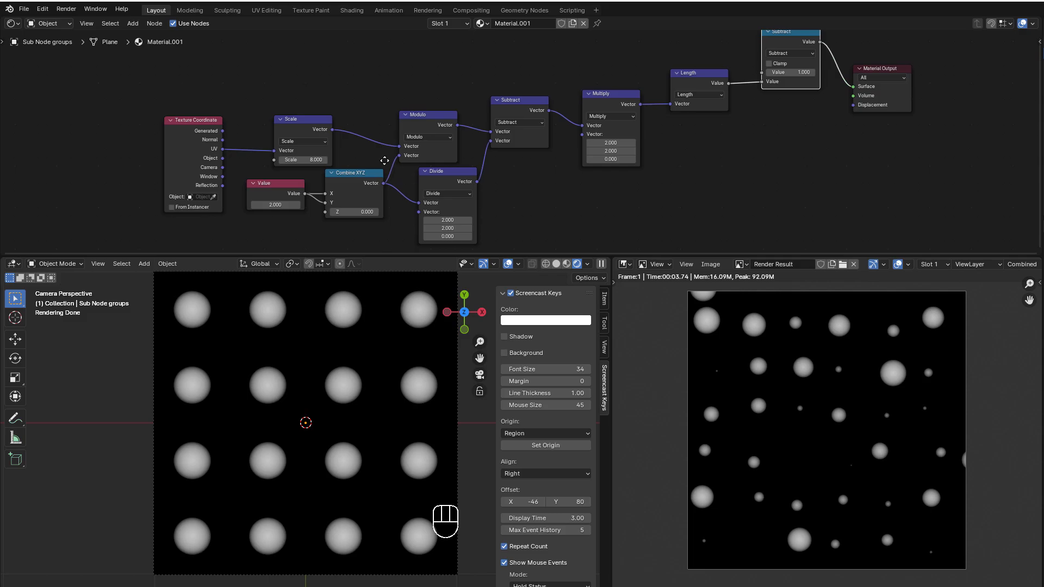
scroll(429, 186, "up", 2)
middle_click_drag(383, 164, 428, 159)
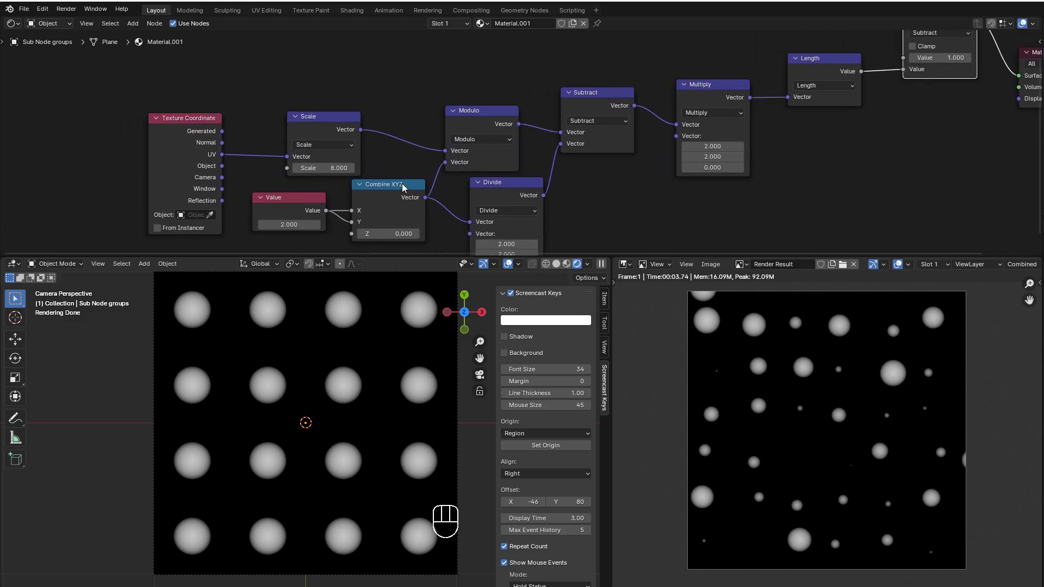
middle_click_drag(251, 201, 271, 186)
left_click_drag(132, 113, 489, 124)
left_click(490, 125)
left_click(381, 63)
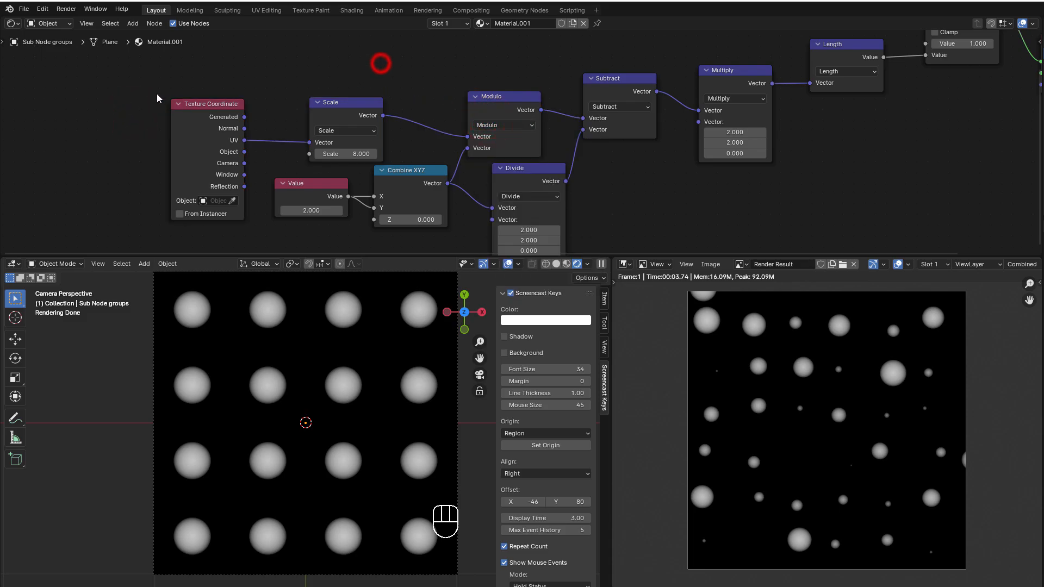
left_click_drag(157, 93, 492, 68)
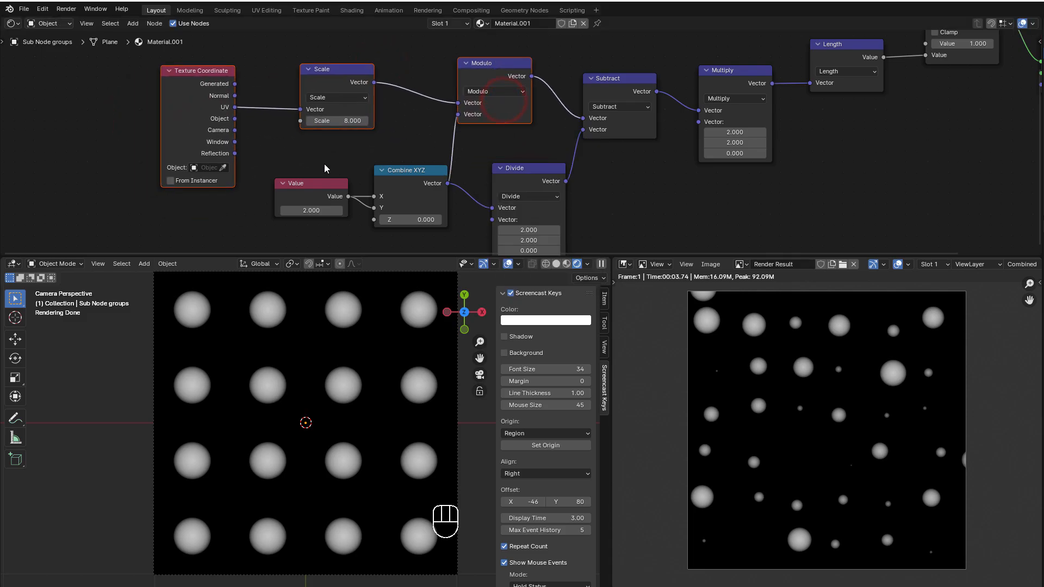
Space out the lower node row by moving the Value, Combine XYZ and Divide nodes leftward beneath the upper row
left_click_drag(310, 194, 184, 221)
left_click_drag(403, 171, 290, 186)
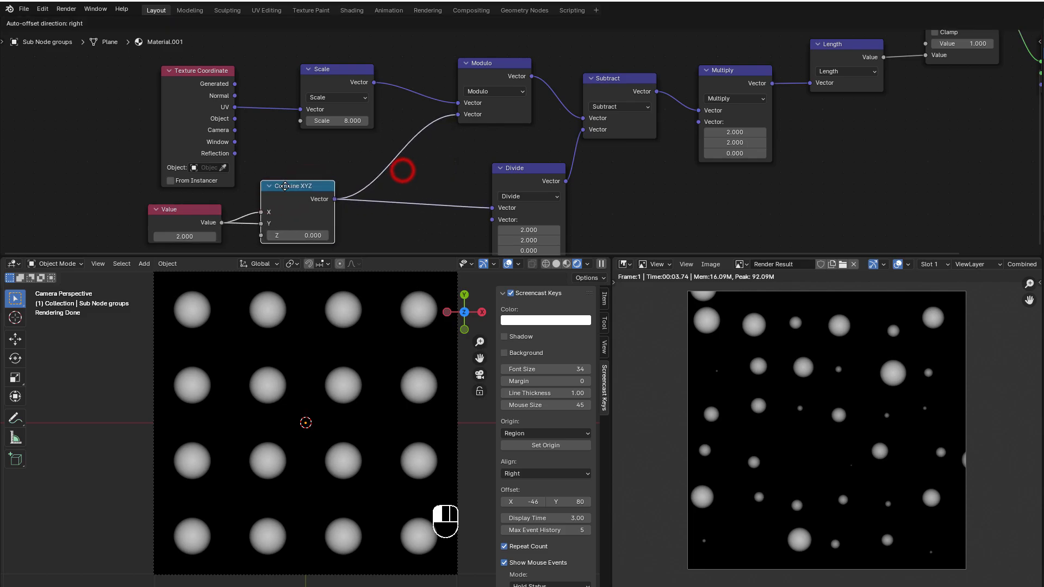
left_click(515, 166)
left_click_drag(515, 166, 427, 166)
Duplicate the Divide node, place the copy above the Modulo node, and set its operation to Floor
middle_click_drag(416, 104, 338, 118)
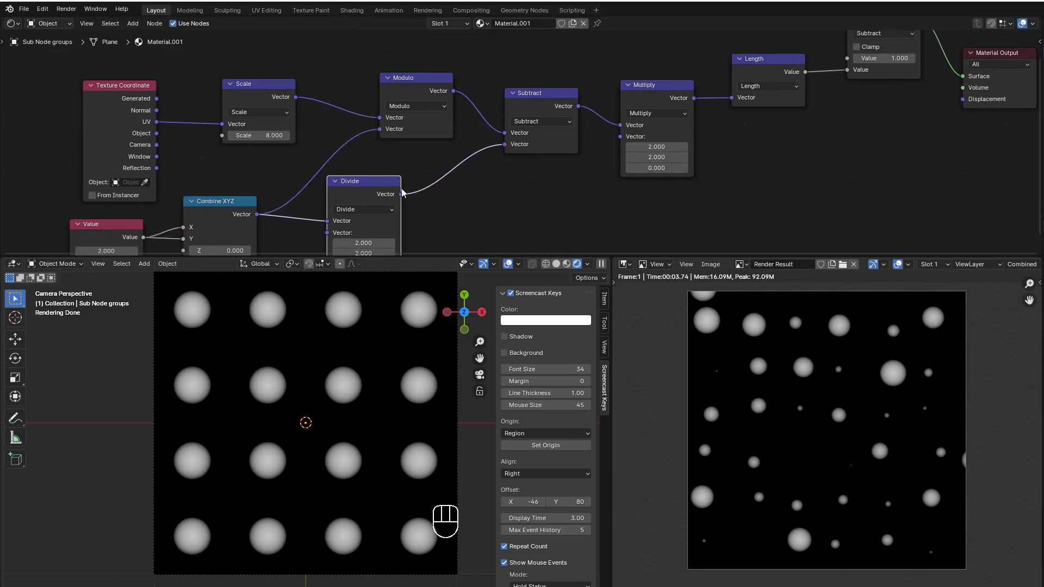
middle_click_drag(439, 58, 394, 94)
scroll(396, 96, "down", 1)
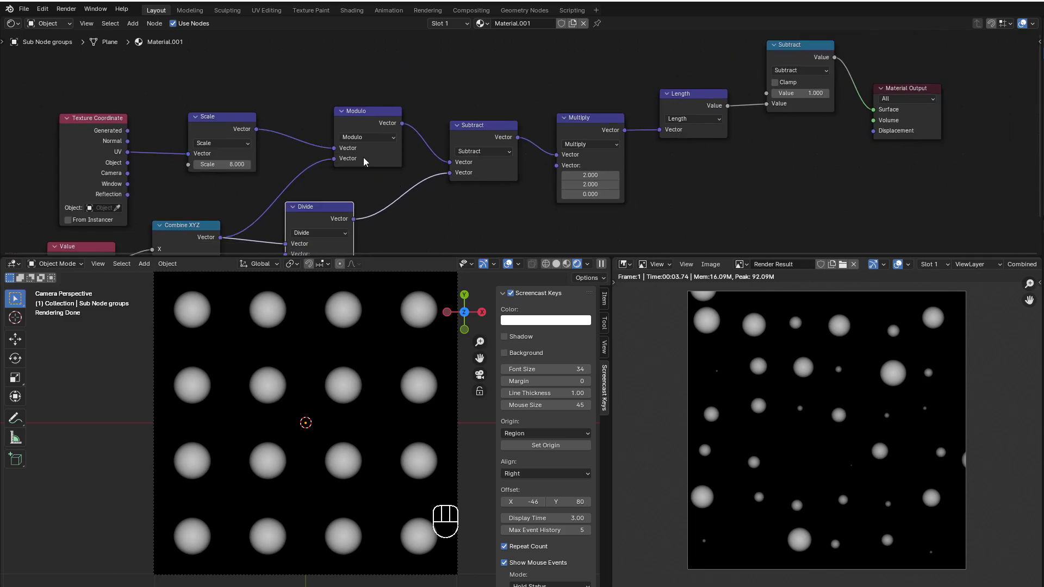
left_click(328, 211)
key("shift+d")
left_click(384, 62)
left_click(381, 79)
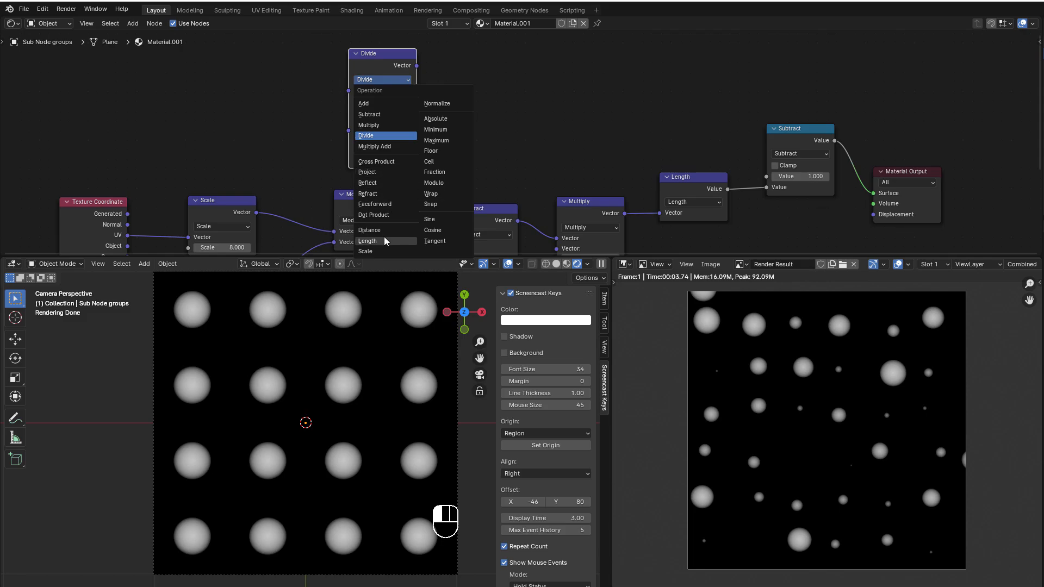
left_click(427, 152)
scroll(261, 117, "down", 2)
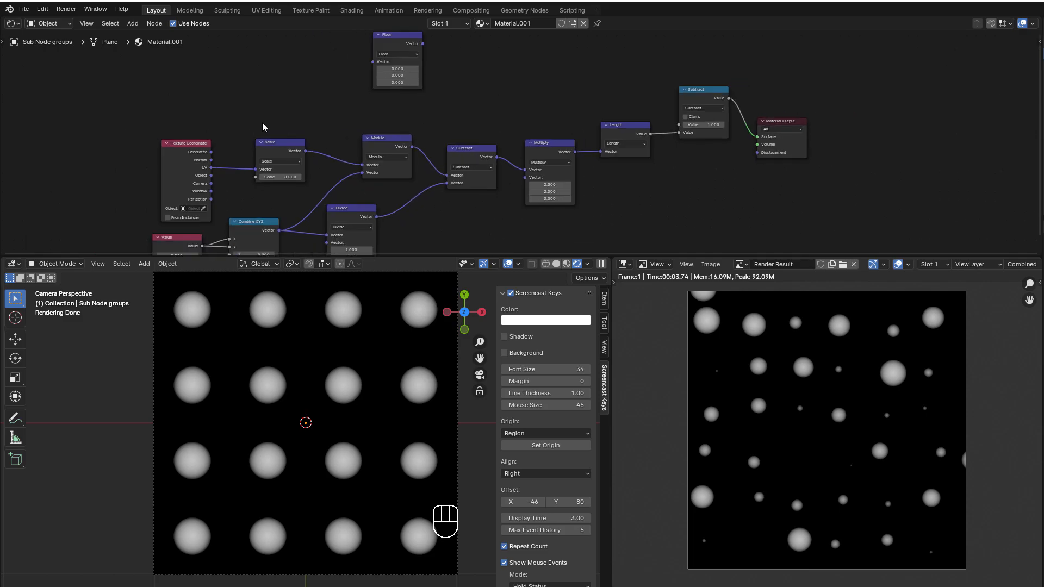
left_click(398, 40)
scroll(286, 152, "up", 2)
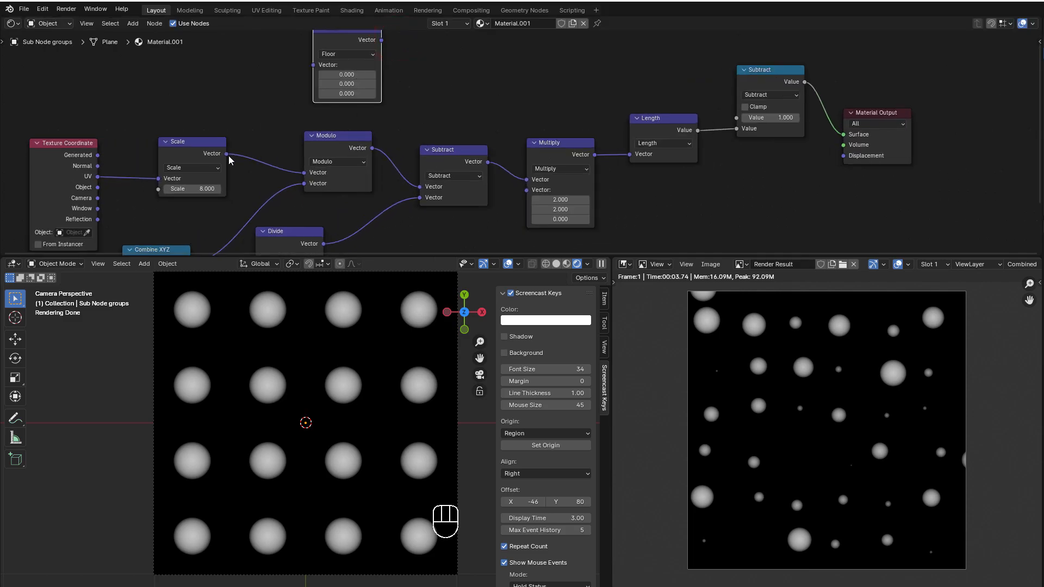
Feed the Scale output into the Floor node, and preview the Floor result and the Modulo result on the plane
left_click_drag(228, 156, 858, 139)
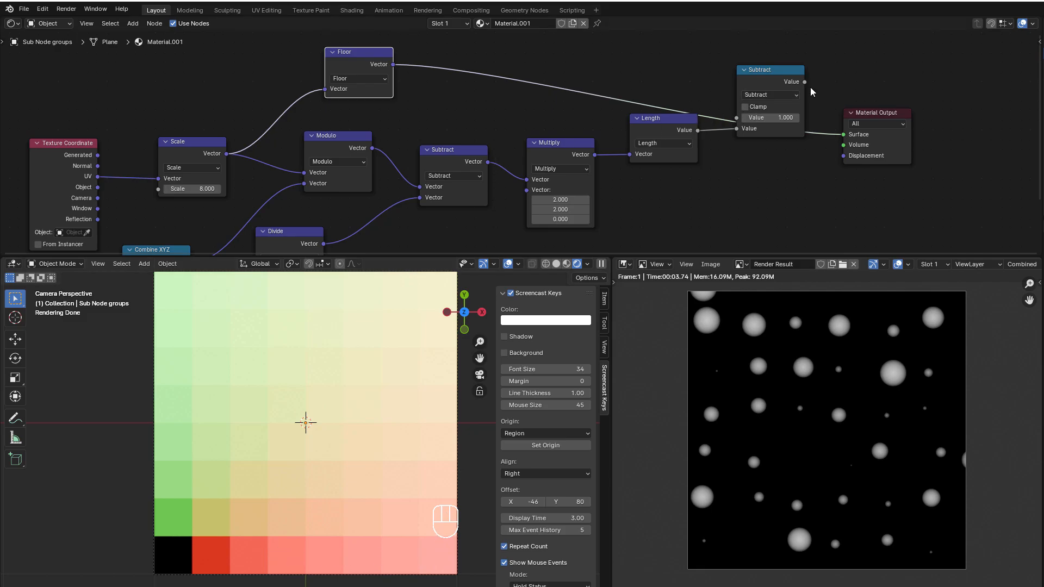
left_click(370, 153, "ctrl+shift")
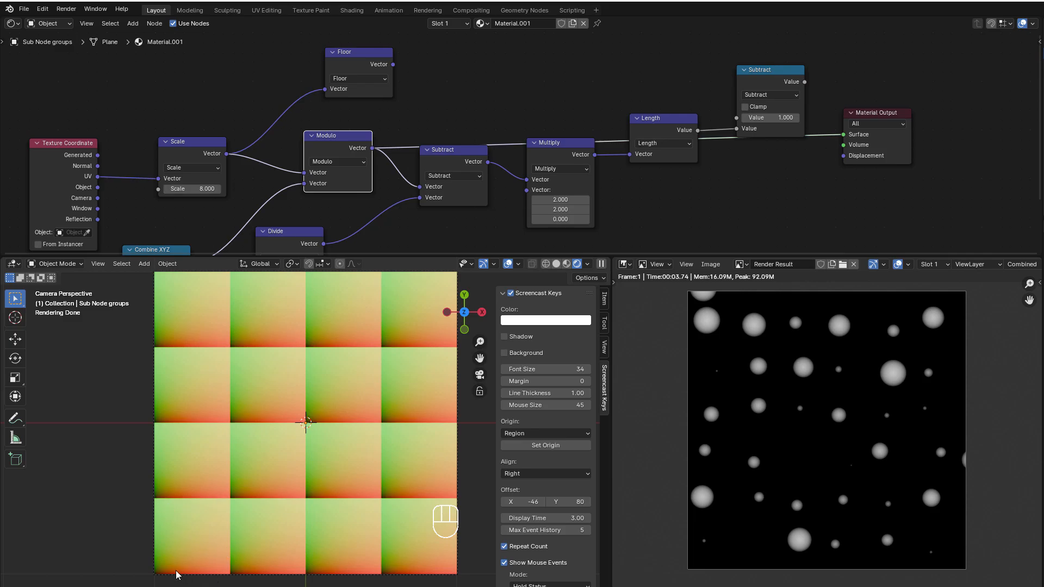
left_click_drag(365, 70, 353, 76)
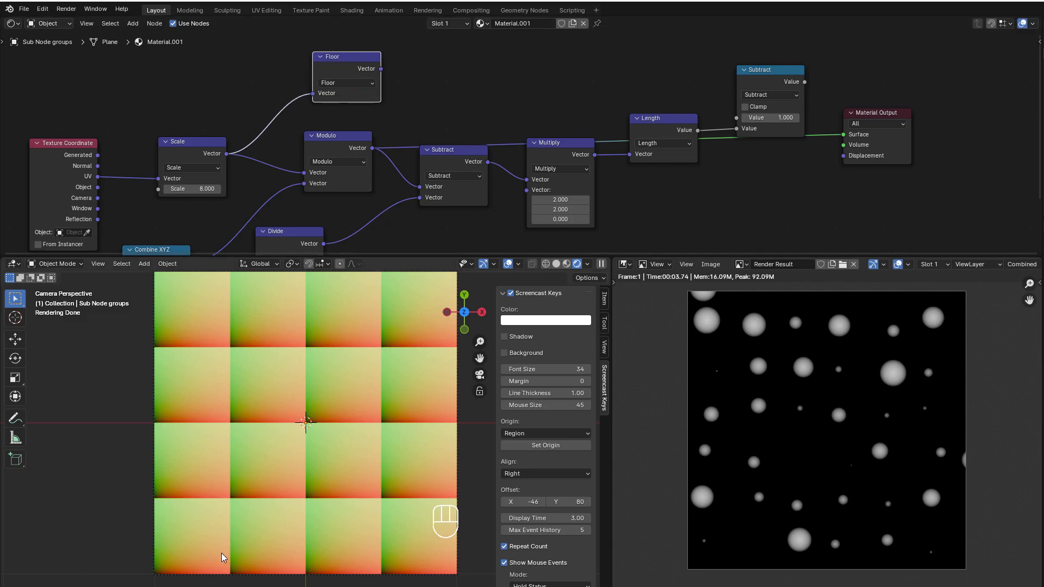
Move the Value, Combine XYZ and Divide nodes together leftward beneath the Texture Coordinate and Scale nodes
scroll(449, 134, "down", 3)
middle_click_drag(413, 86, 552, 70)
left_click_drag(291, 205, 484, 233)
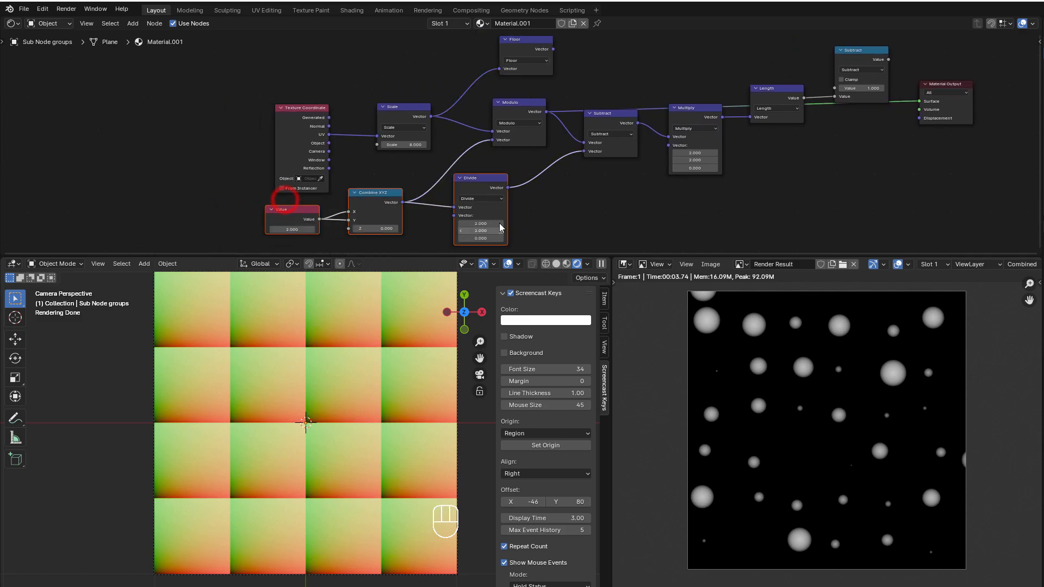
left_click_drag(482, 187, 365, 204)
scroll(449, 205, "up", 3)
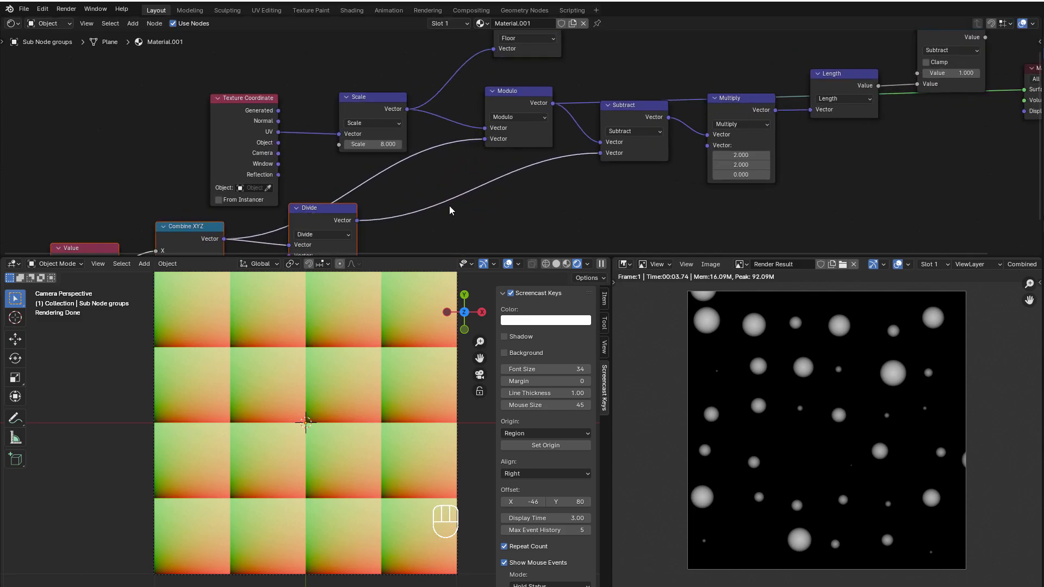
scroll(362, 208, "down", 1)
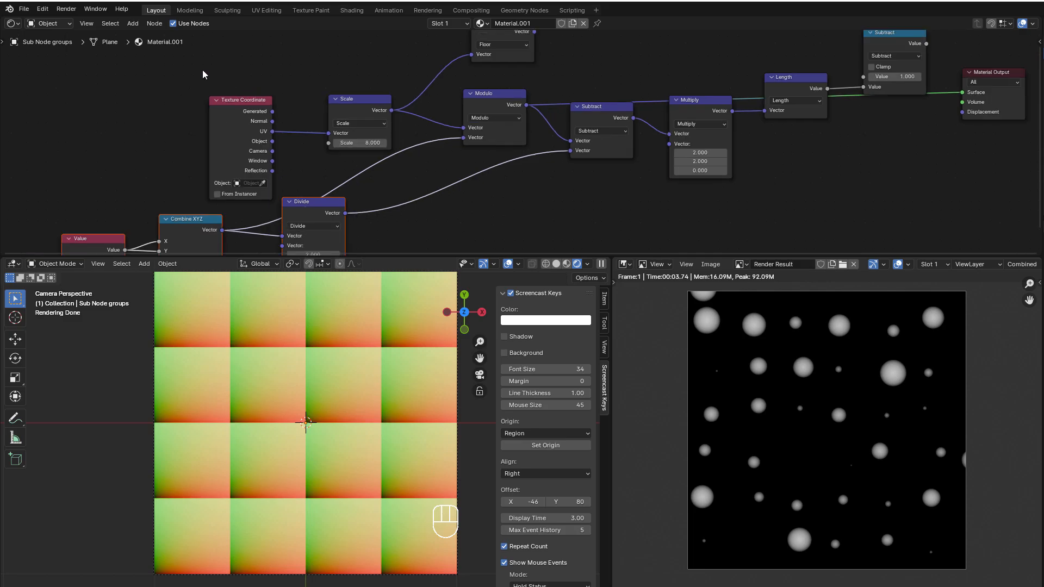
Move the Texture Coordinate and Scale nodes left to widen the gap before the Modulo and Floor nodes
left_click_drag(202, 70, 350, 139)
left_click_drag(351, 100, 249, 101)
middle_click_drag(315, 127, 343, 115)
Duplicate the Divide node and insert the copy on the link between the Scale and Floor nodes
left_click(343, 190)
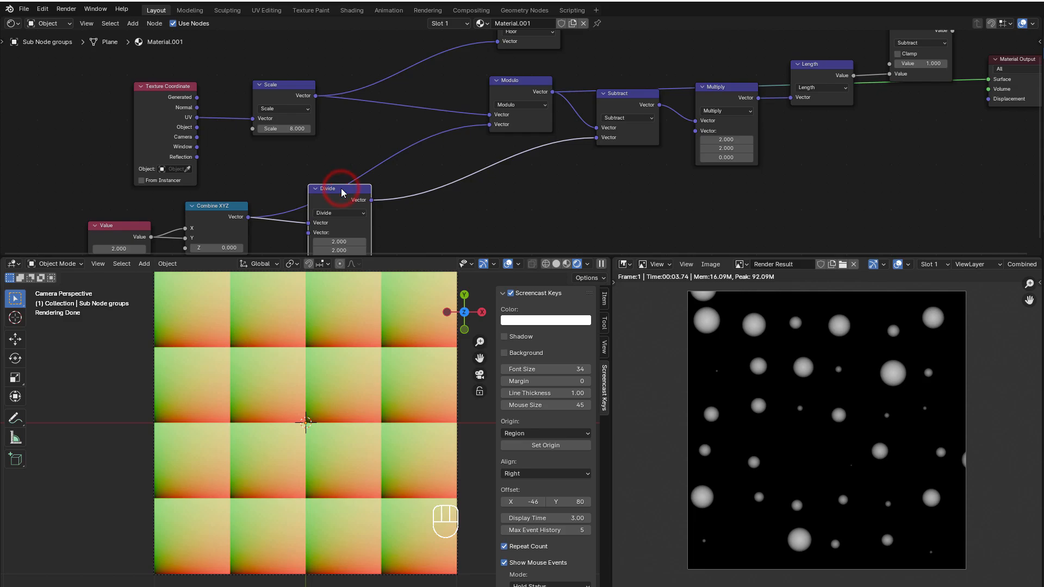
key("shift+d")
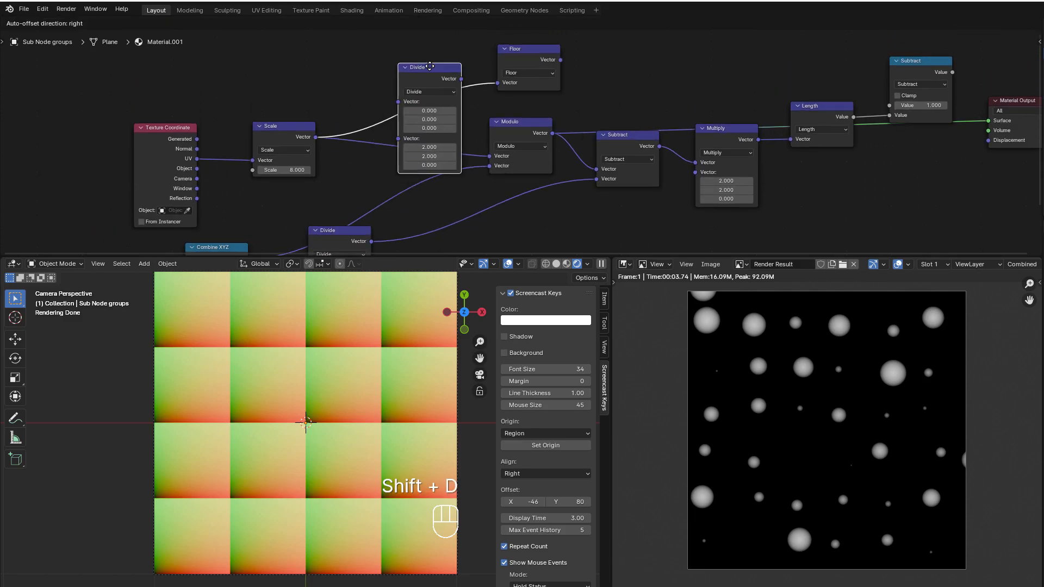
left_click(430, 68)
middle_click_drag(372, 151, 372, 125)
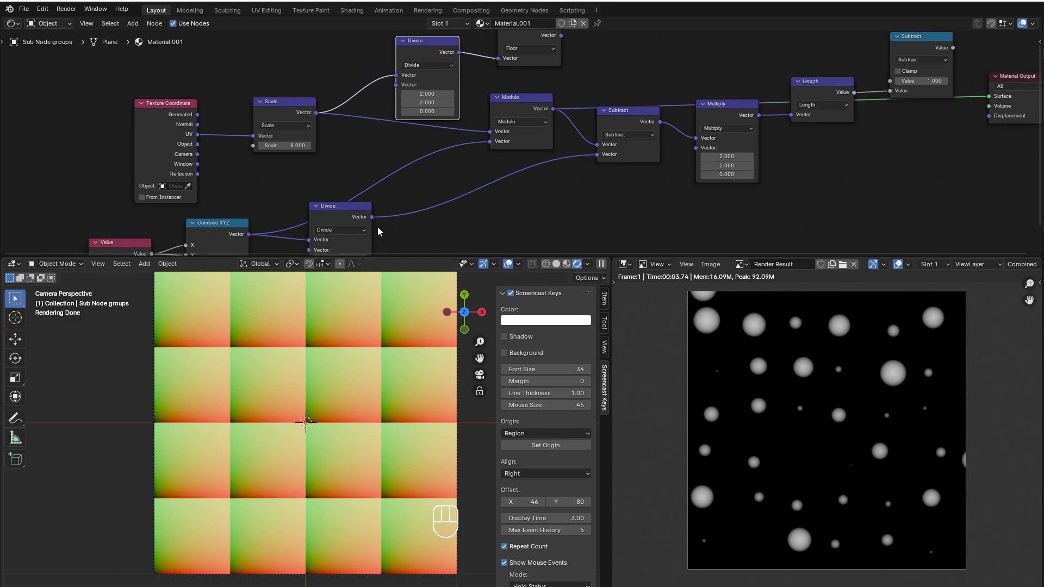
Link the lower Divide's output to the new Divide's second vector input and preview the Floor node through the Material Output
left_click_drag(372, 217, 396, 86)
scroll(545, 104, "down", 2)
middle_click_drag(576, 75, 530, 80)
left_click_drag(511, 63, 879, 115)
Replace the upper Divide's second vector input with the Combine XYZ vector output
middle_click_drag(589, 150, 707, 109)
scroll(544, 165, "up", 2)
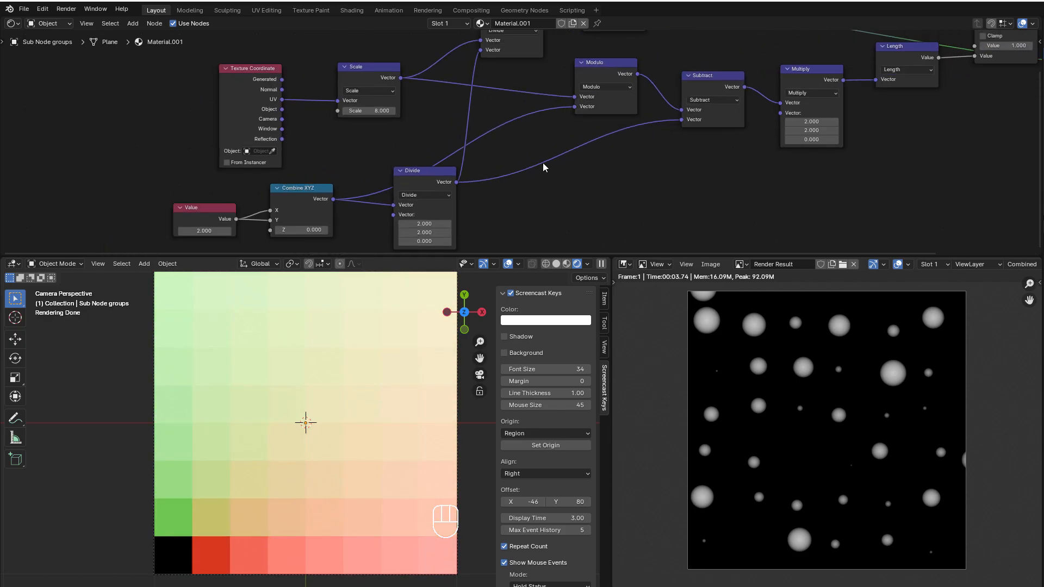
middle_click_drag(535, 166, 552, 185)
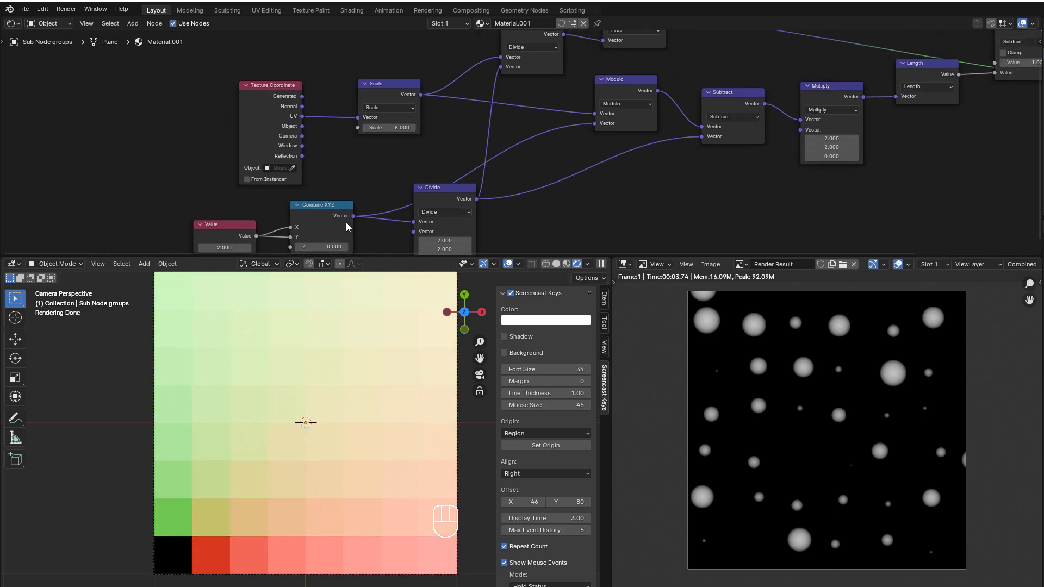
left_click_drag(353, 216, 510, 69)
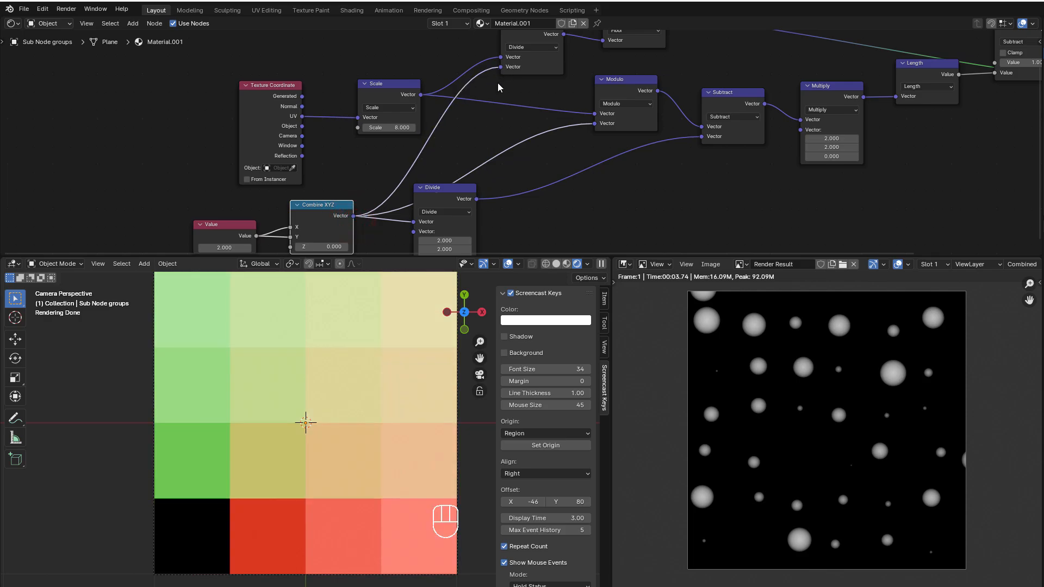
Set the Value node to 3 and the Scale node's factor to 9
scroll(498, 82, "down", 1)
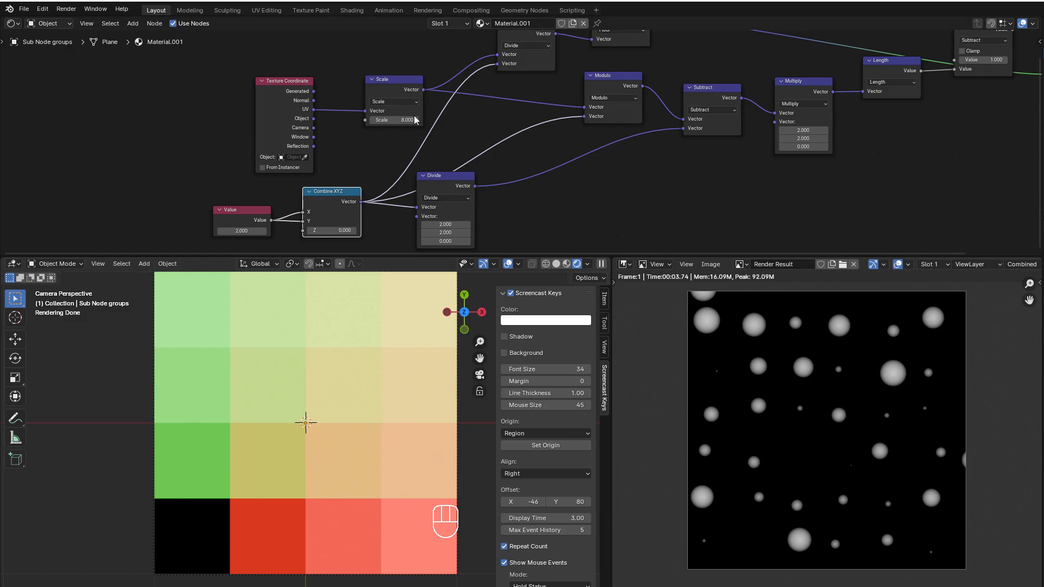
double_click(240, 233)
type("3")
left_click(267, 245)
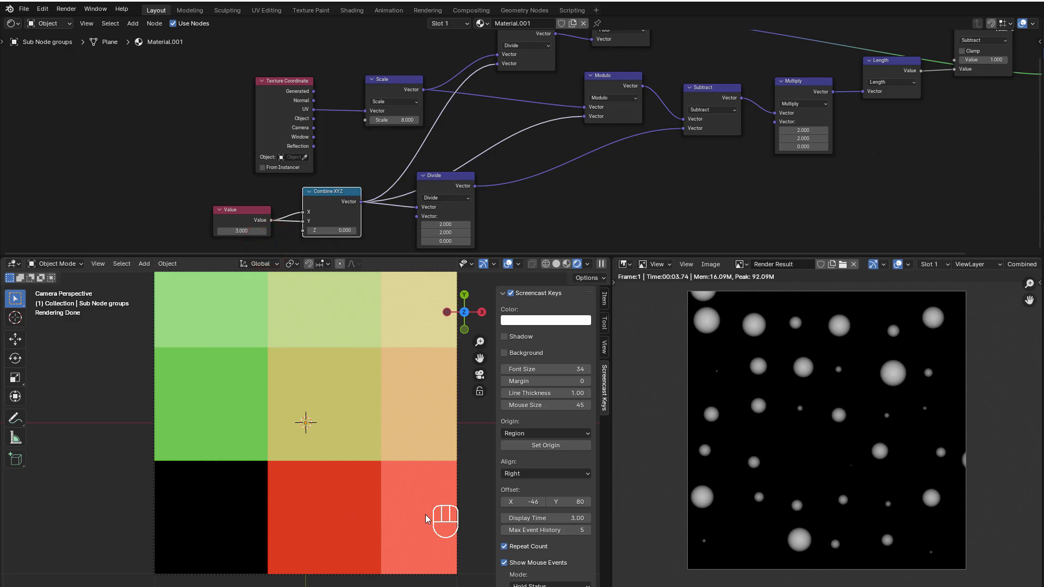
double_click(395, 120)
type("9")
left_click(494, 143)
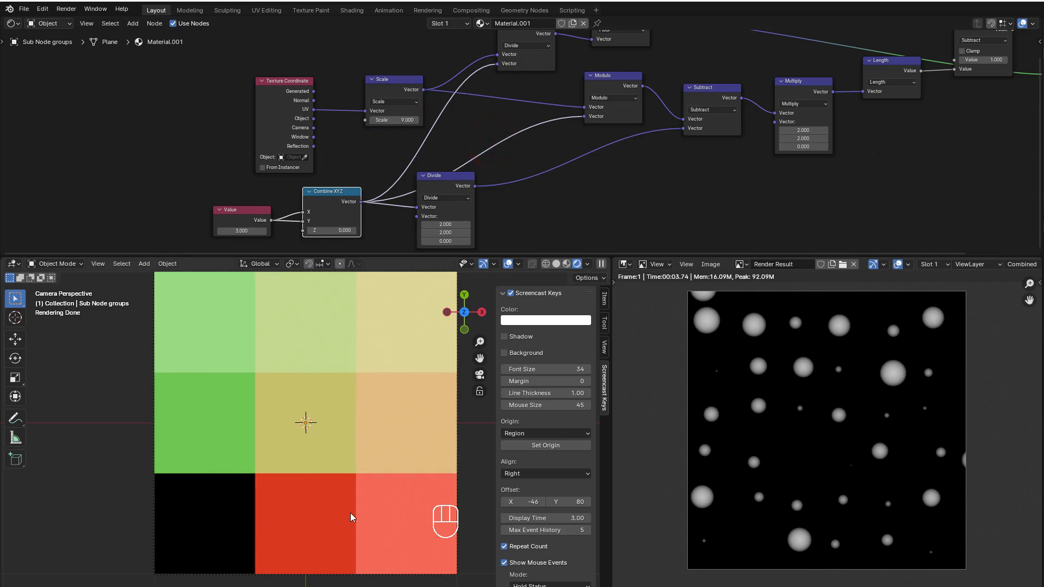
Move the upper Divide and Floor nodes down and left, closer to the Scale and Modulo nodes
middle_click_drag(455, 157, 421, 181)
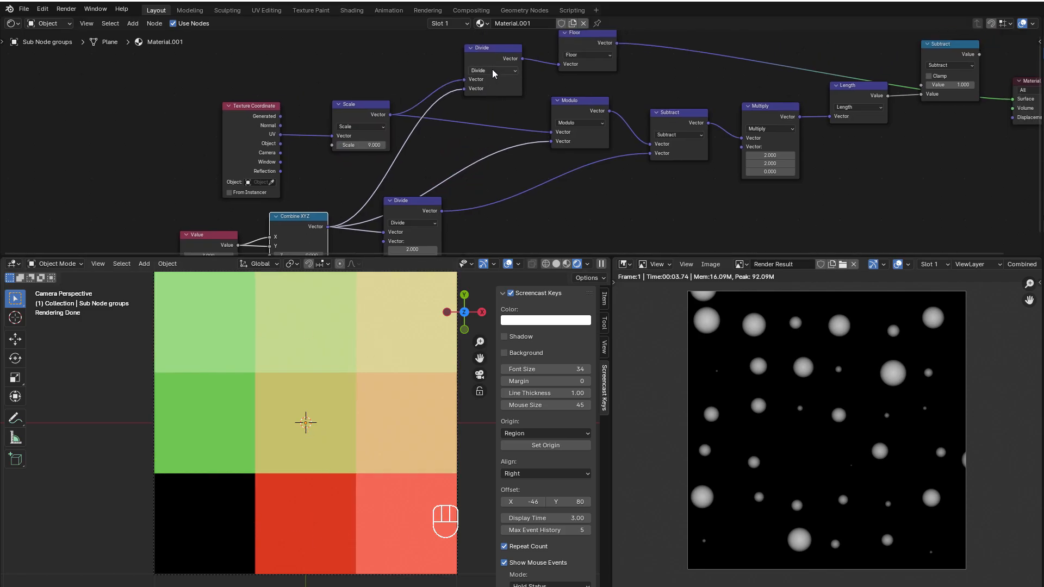
left_click_drag(498, 57, 484, 77)
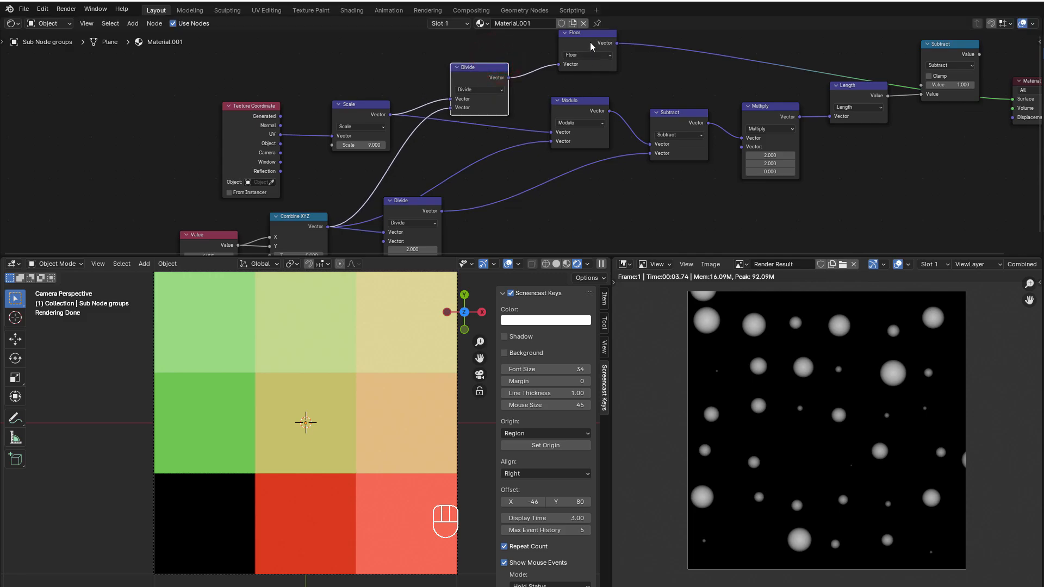
left_click_drag(590, 42, 564, 57)
middle_click_drag(436, 169, 465, 152)
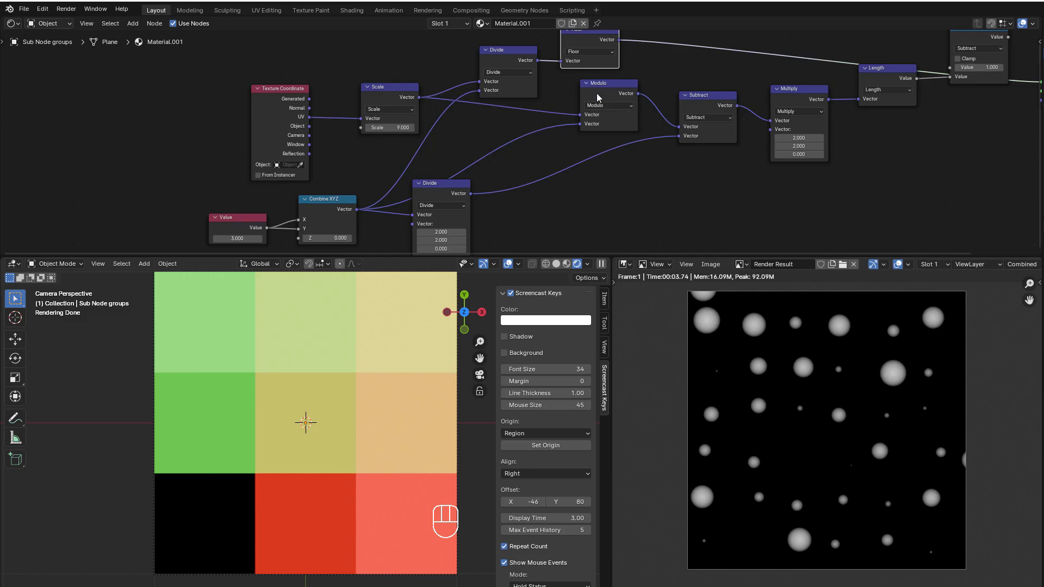
mouse_move(547, 110)
middle_mouse_down()
mouse_move(536, 124)
mouse_move(544, 106)
mouse_move(555, 121)
middle_mouse_up()
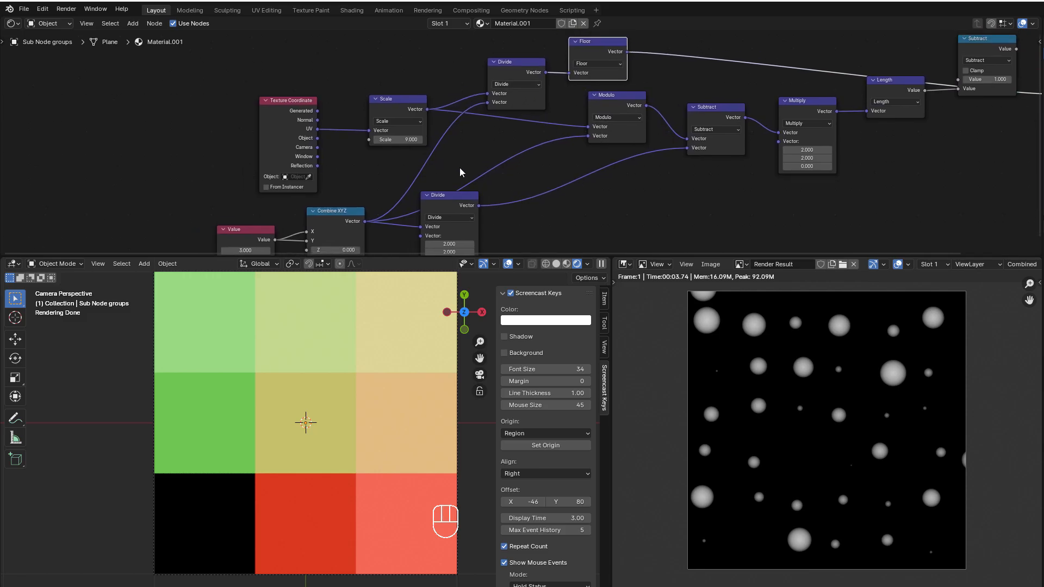
Nudge the Value node up beside Combine XYZ and adjust the Floor node's placement above Modulo
scroll(349, 224, "up", 1)
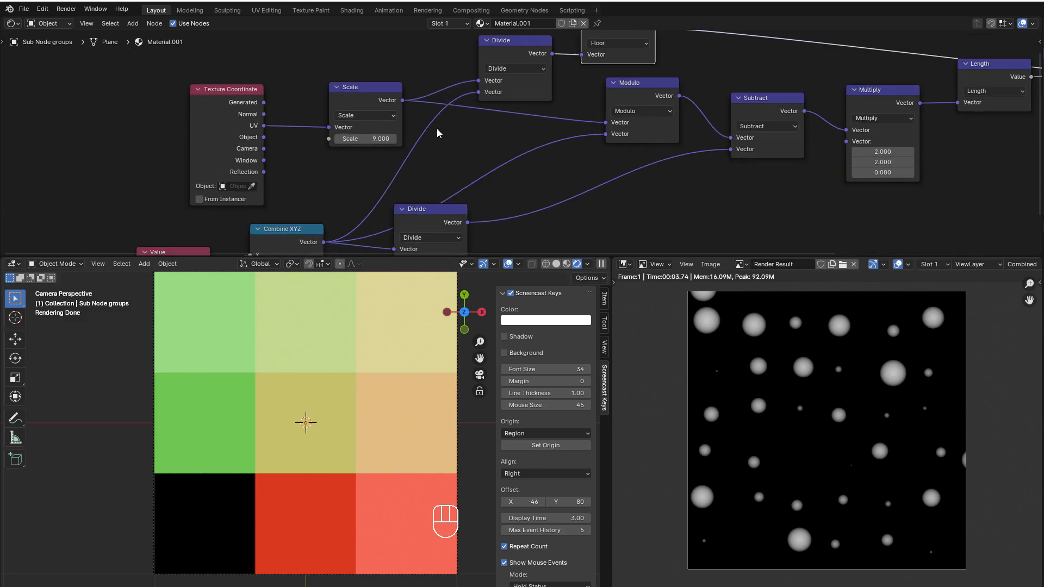
middle_click_drag(466, 154, 455, 119)
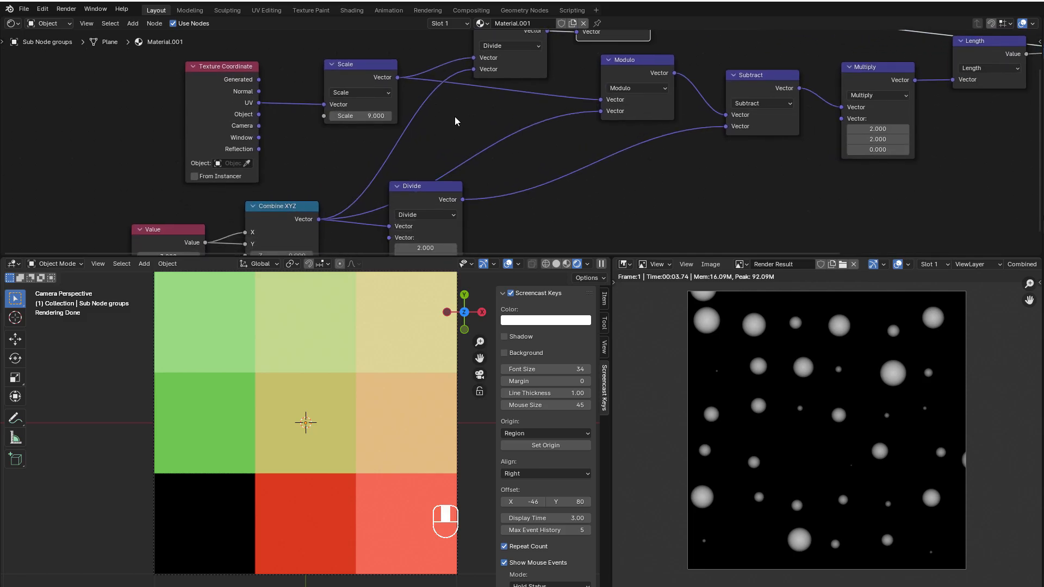
left_click_drag(172, 233, 169, 213)
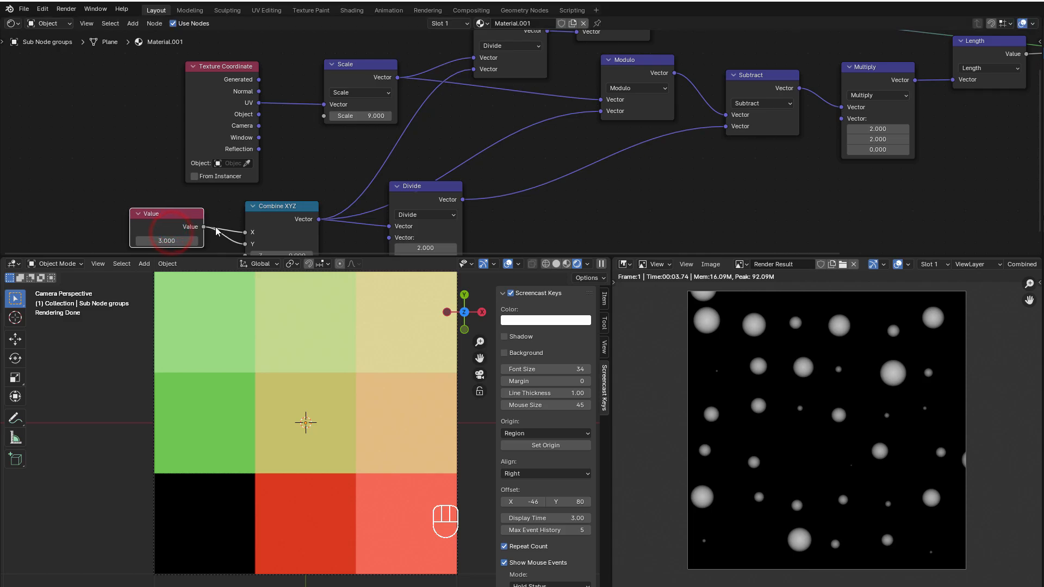
middle_click_drag(525, 125, 482, 153)
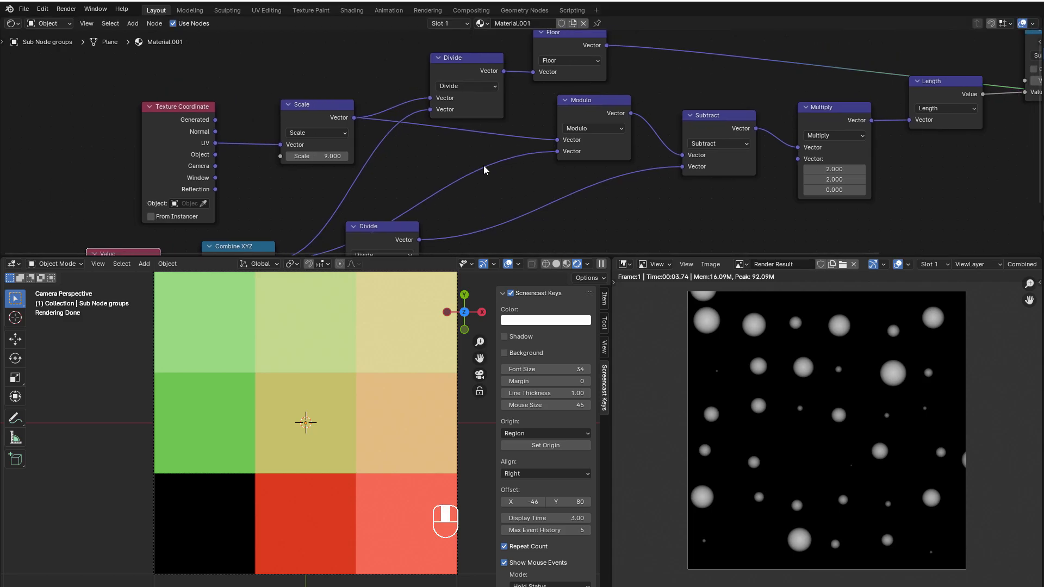
left_click_drag(560, 37, 566, 61)
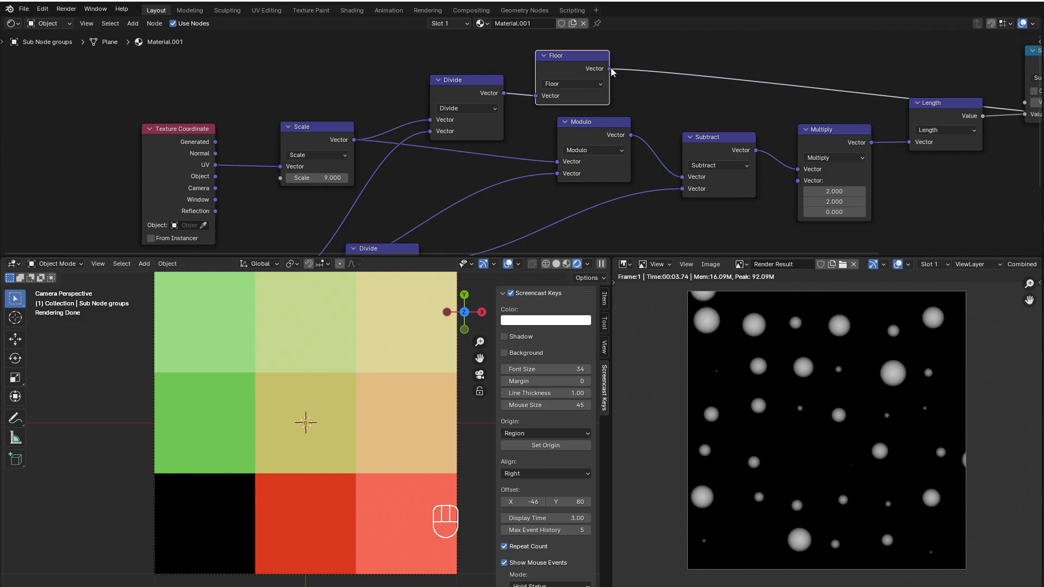
Set the Value node to 2 and the Scale node's factor to 10
scroll(612, 70, "down", 3)
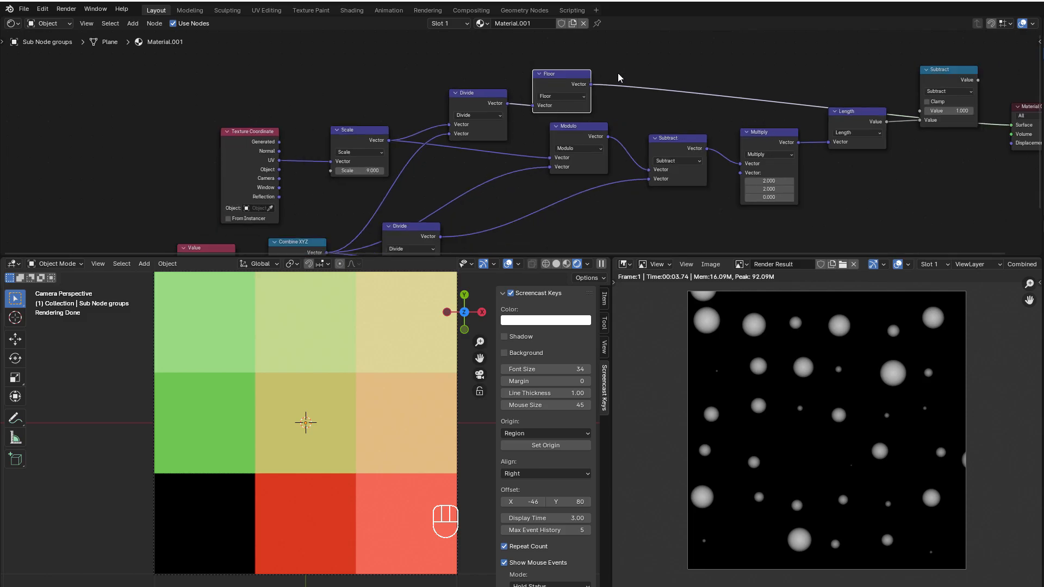
middle_click_drag(598, 90, 645, 61)
middle_click_drag(347, 188, 378, 163)
left_click(276, 215)
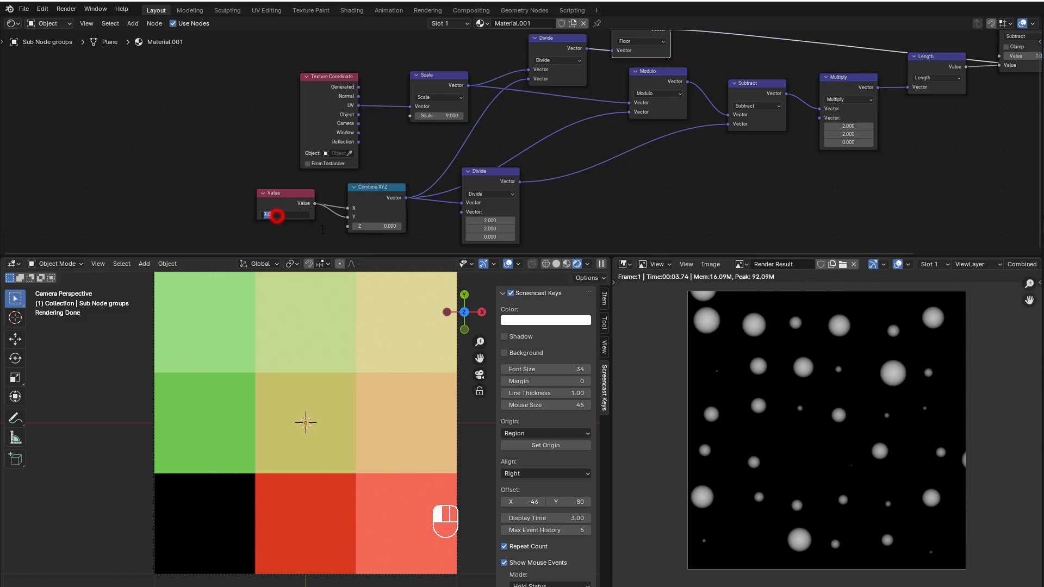
left_click(385, 180)
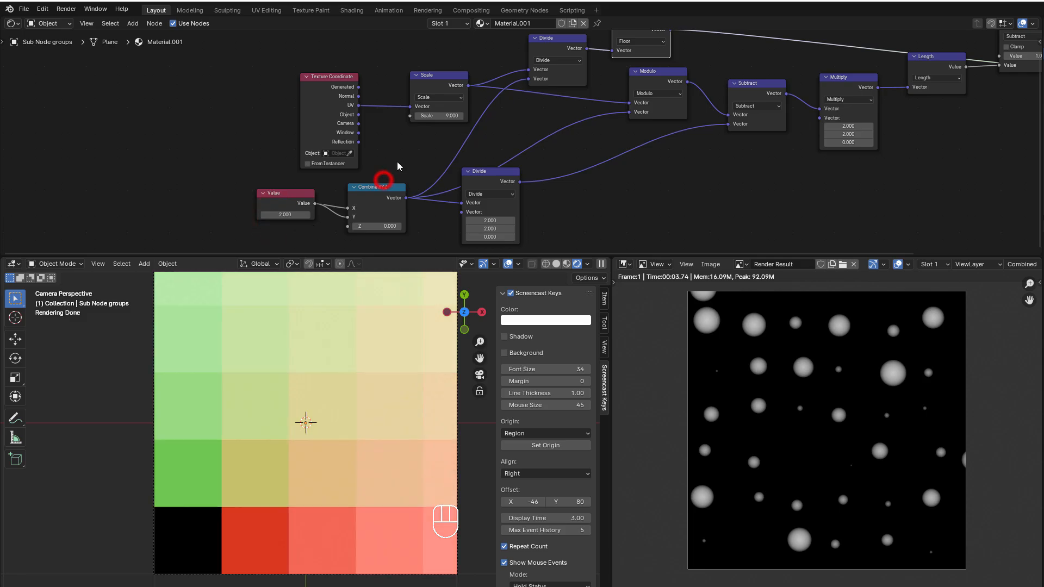
middle_click_drag(415, 148, 333, 196)
scroll(339, 204, "up", 2)
left_click(282, 175)
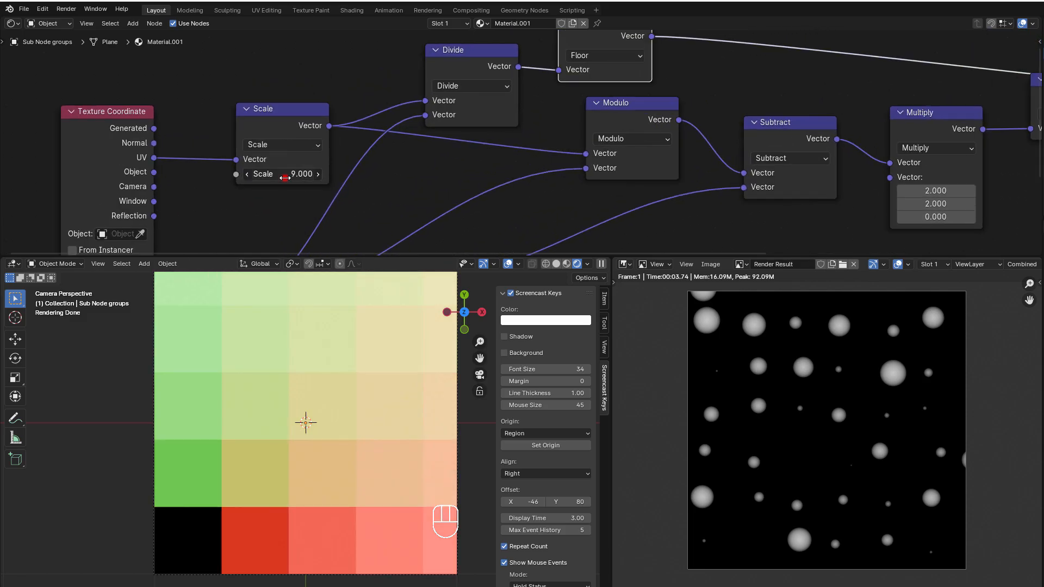
type("10")
left_click(415, 207)
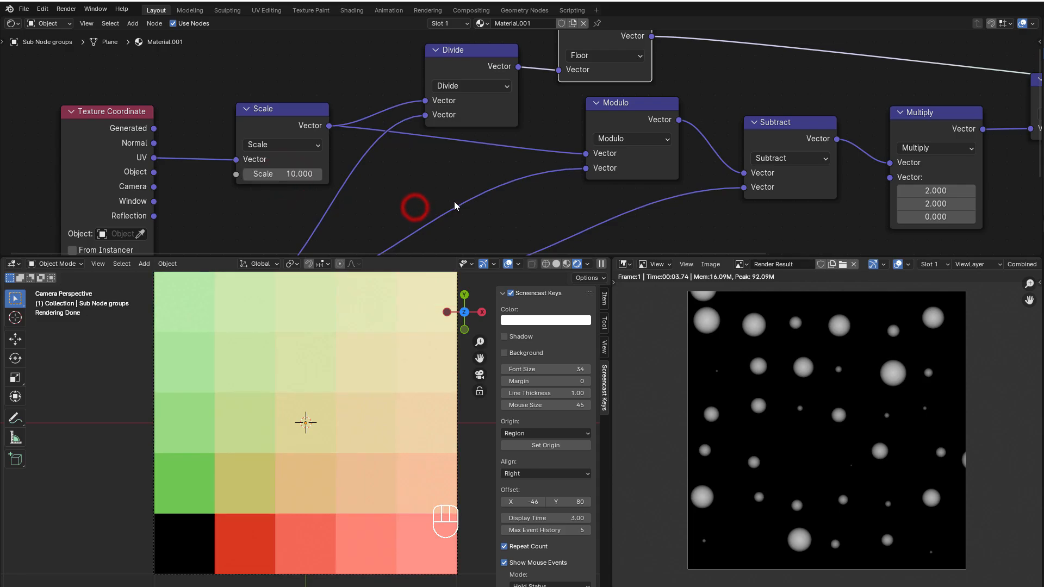
scroll(482, 188, "down", 1)
middle_click_drag(483, 189, 262, 261)
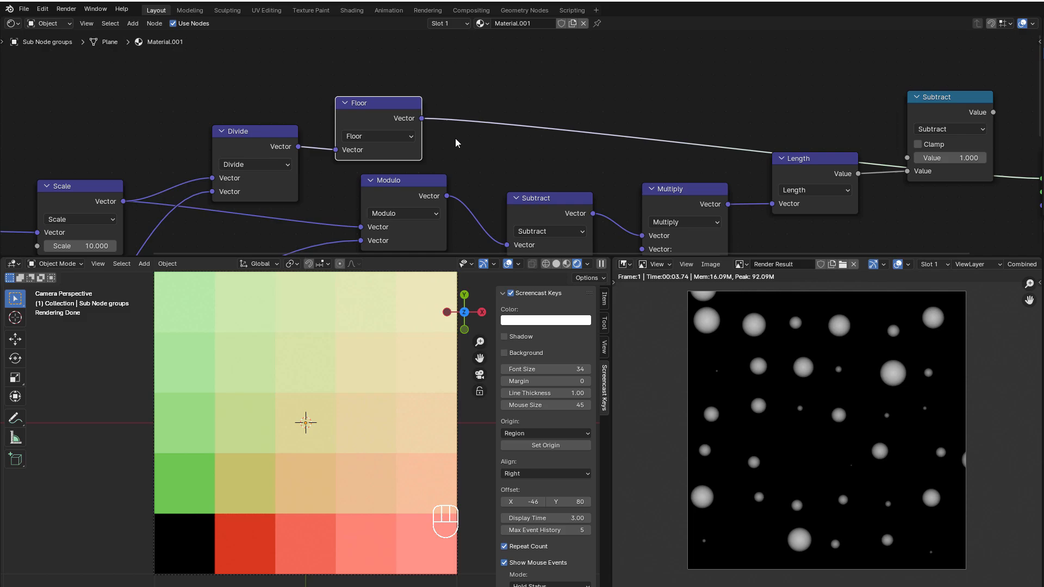
left_click(566, 71)
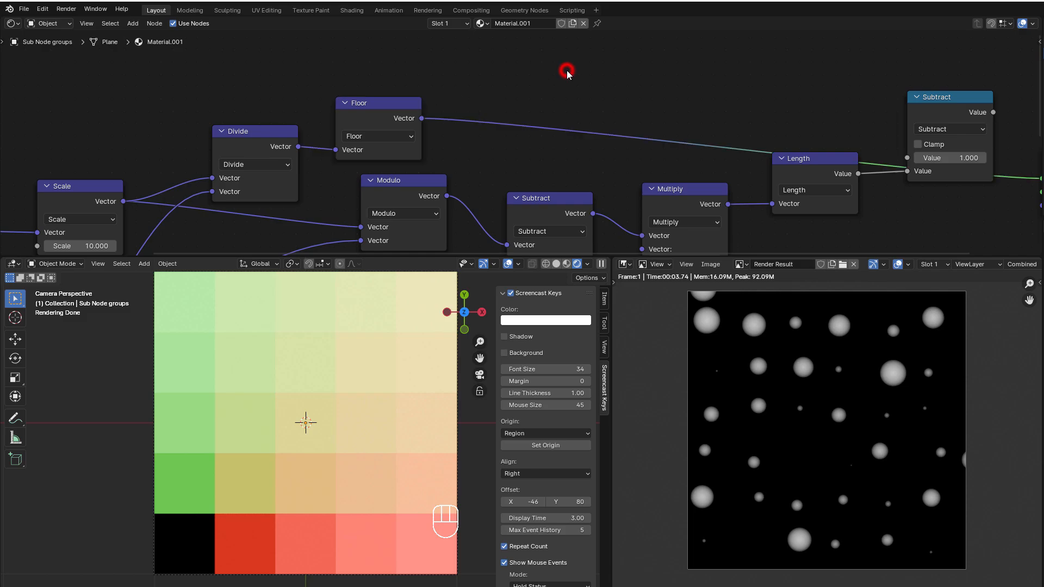
key("shift+a")
mouse_move(566, 71)
mouse_move(537, 103)
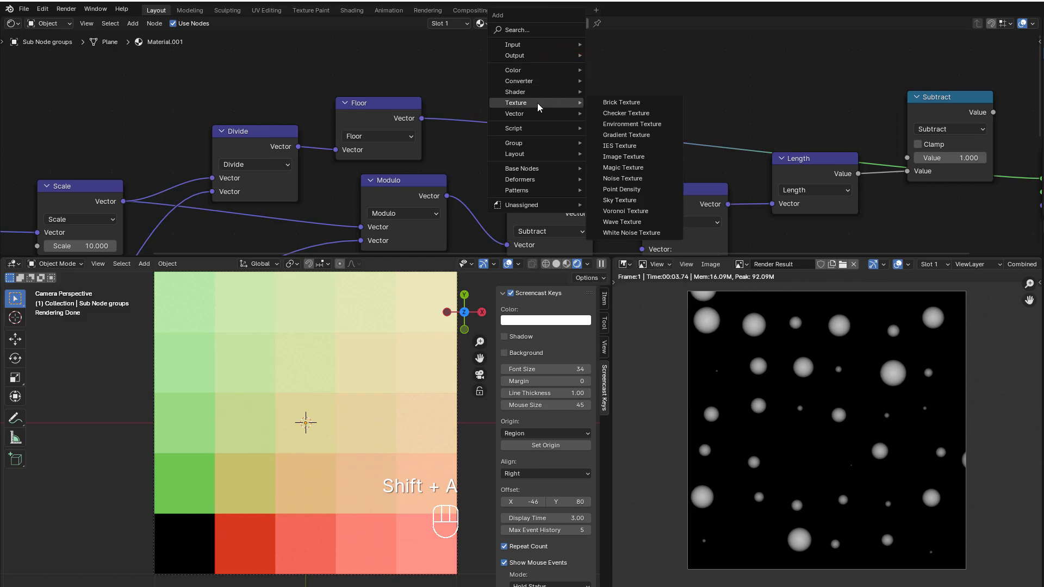
left_click(642, 227)
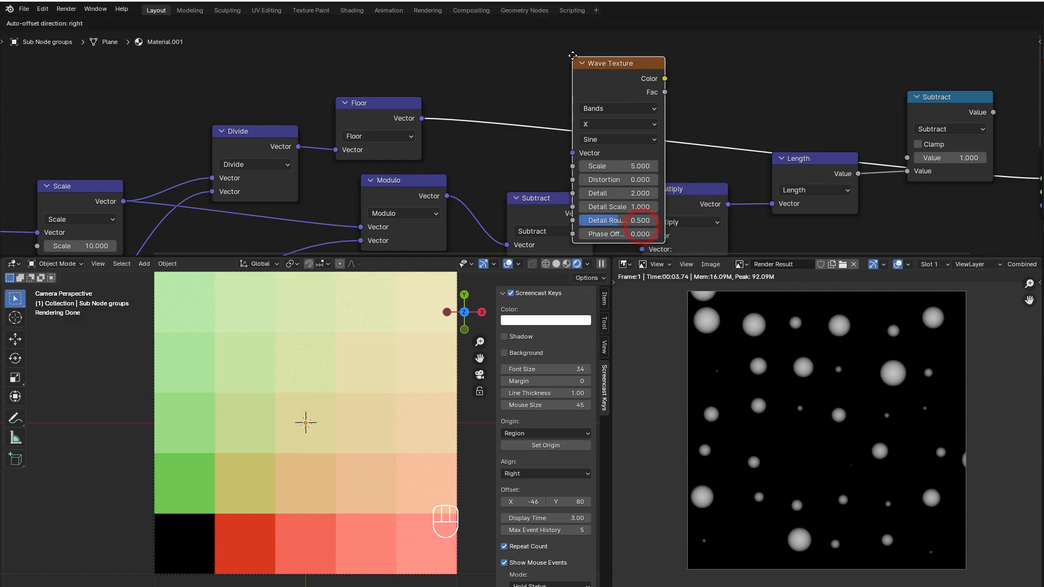
left_click(605, 9)
key("Delete")
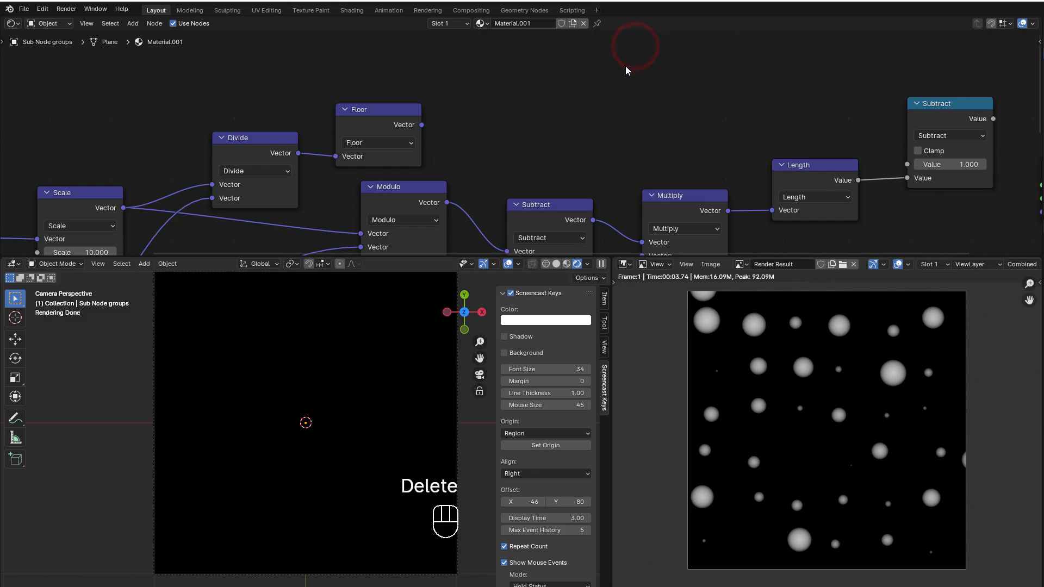
Add a White Noise Texture node above the vector Subtract node and set its dimensions to 2D
left_click(571, 105)
key("shift+a")
mouse_move(571, 109)
mouse_move(532, 87)
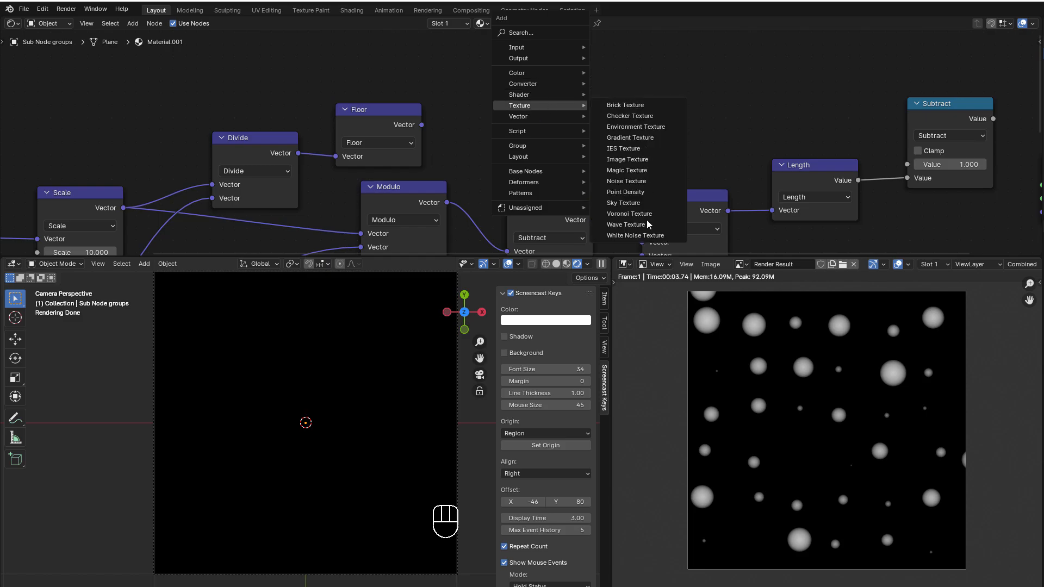
left_click(649, 242)
left_click(501, 81)
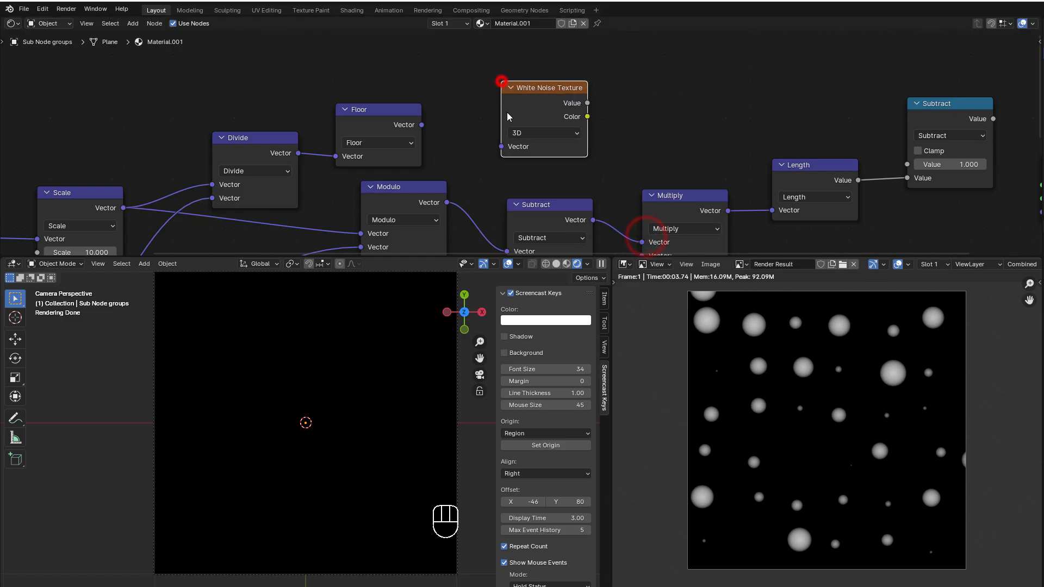
left_click(525, 133)
left_click(532, 177)
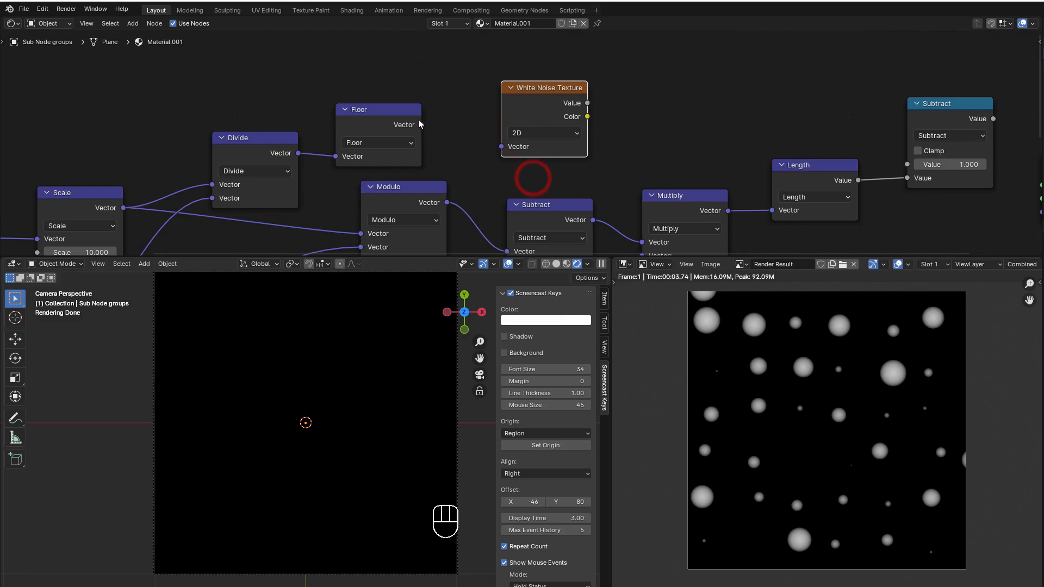
Feed the Floor vector into the White Noise Texture and its Value output into the final Subtract node's first value
left_click_drag(421, 124, 506, 151)
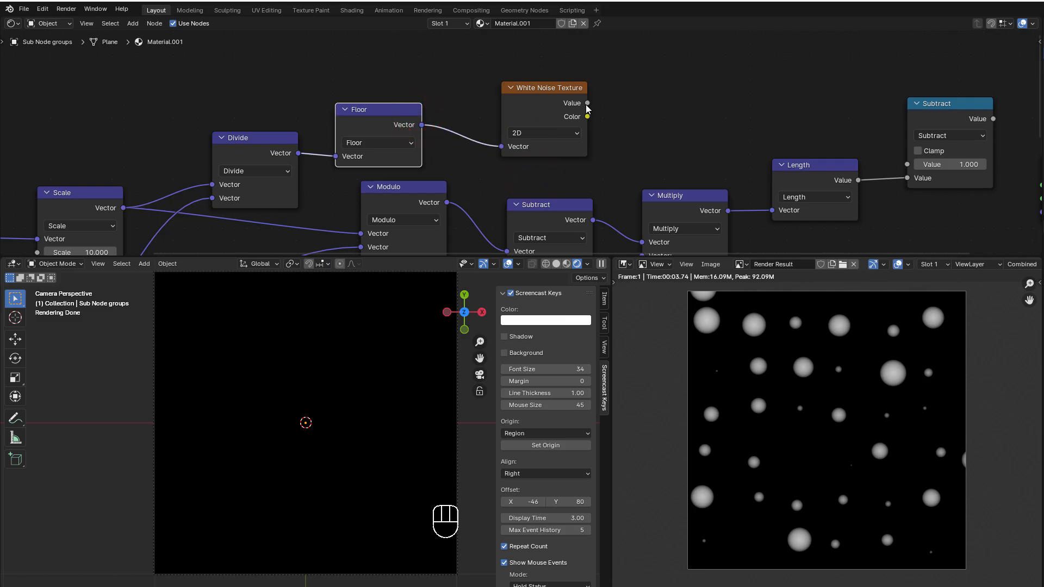
left_click_drag(587, 104, 907, 164)
scroll(812, 127, "down", 1)
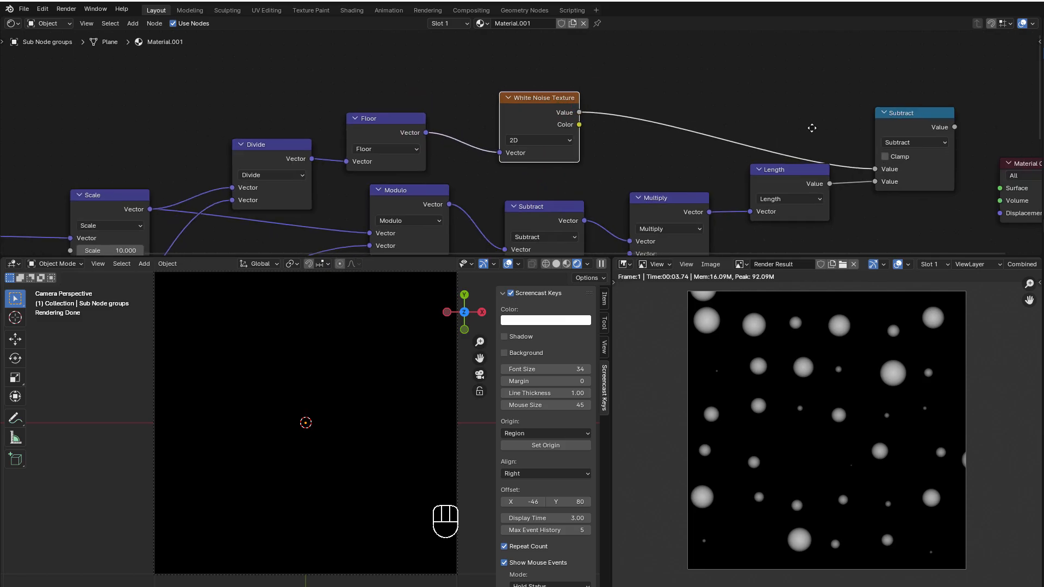
Connect the final Subtract result to the Material Output's Surface and move both nodes slightly upward
middle_click_drag(812, 128, 664, 113)
left_click_drag(757, 93, 802, 154)
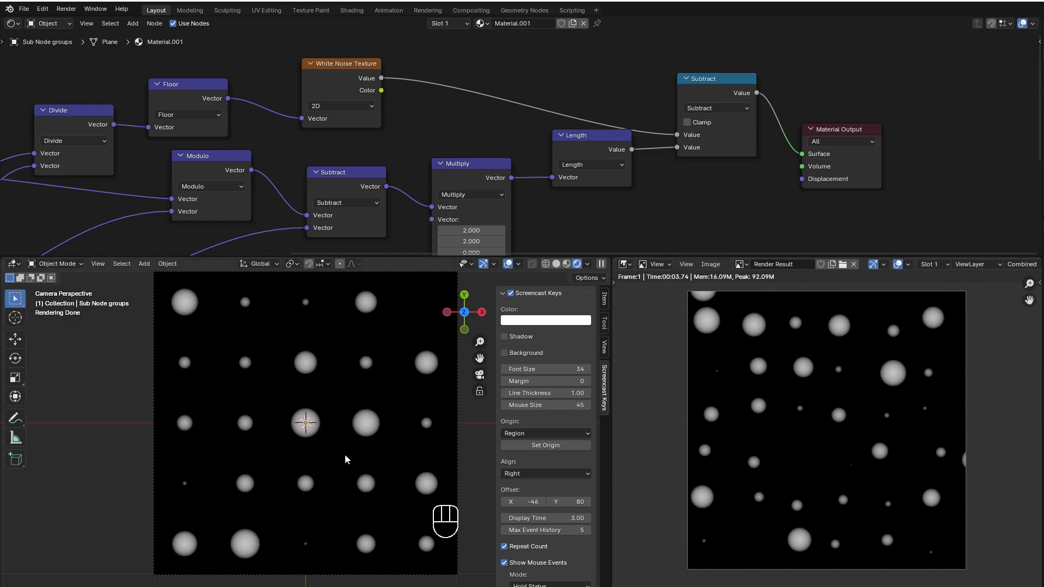
left_click_drag(845, 130, 864, 85)
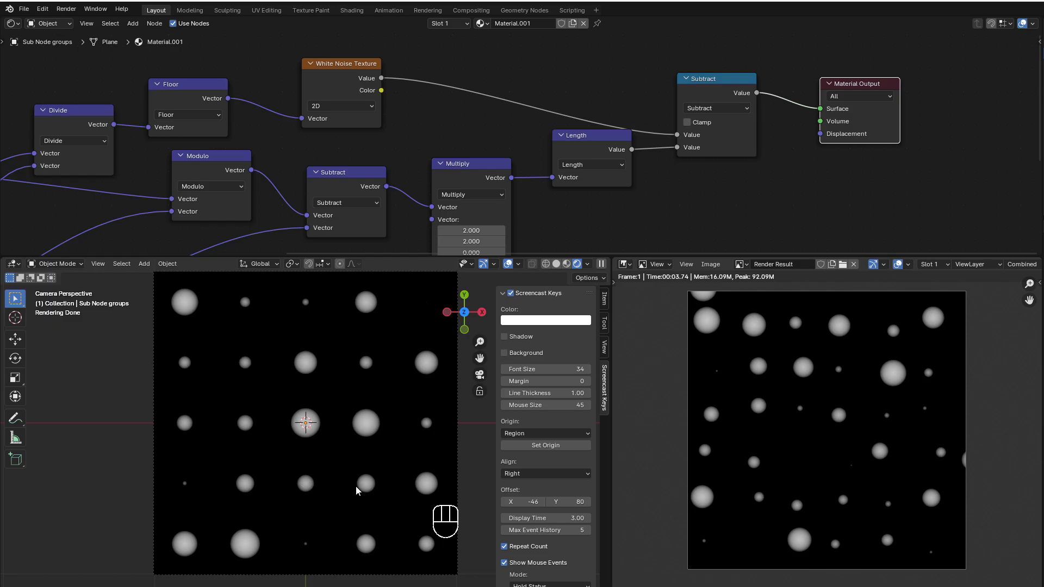
left_click_drag(717, 103, 714, 84)
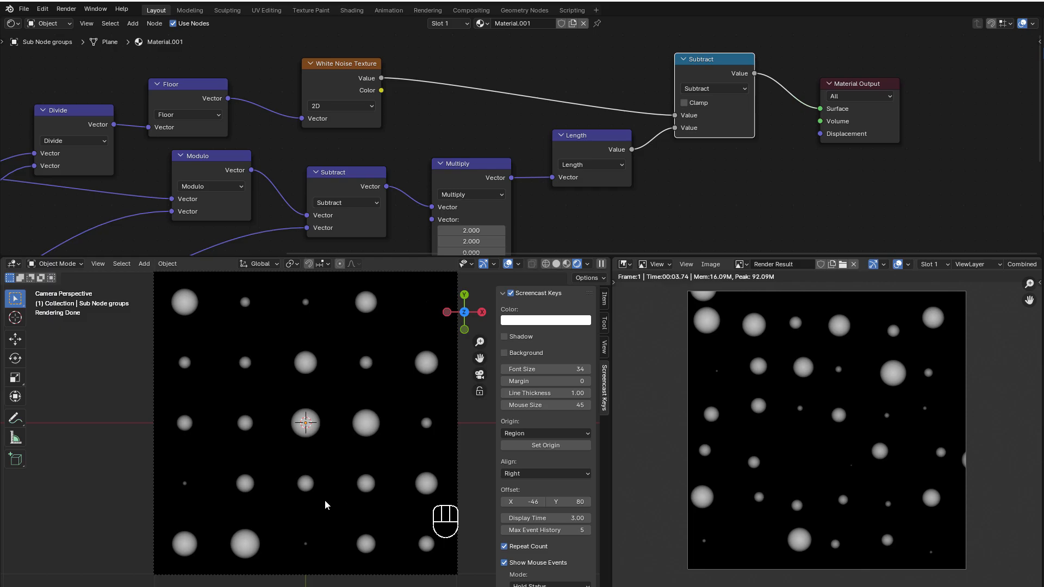
Shift the Texture Coordinate and Scale nodes left and raise the upper Divide and Floor nodes to free space before Modulo
scroll(271, 171, "down", 5)
middle_click_drag(318, 148, 549, 119)
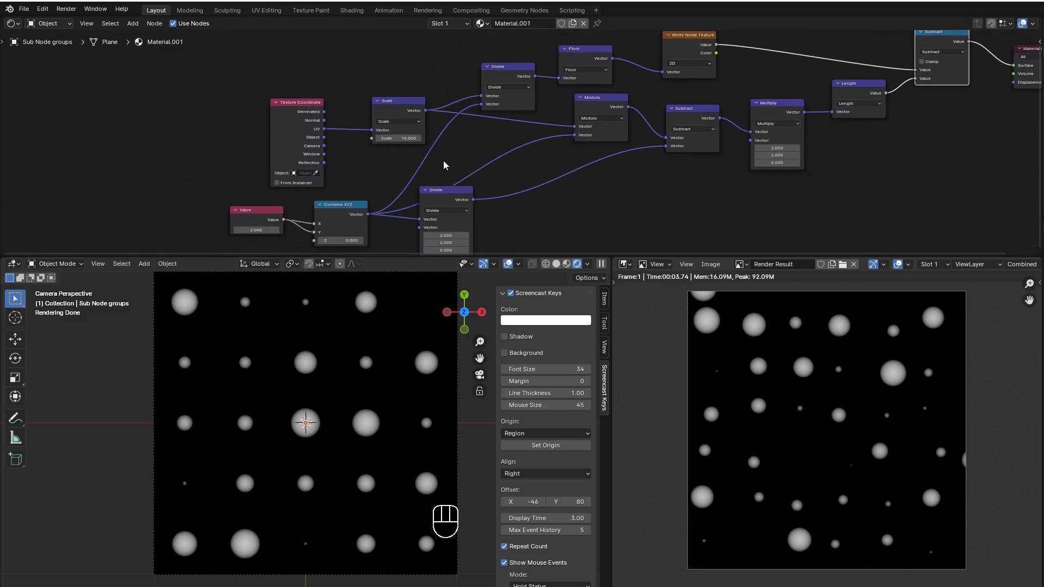
scroll(422, 164, "up", 3)
middle_click_drag(418, 164, 478, 163)
scroll(456, 173, "up", 1)
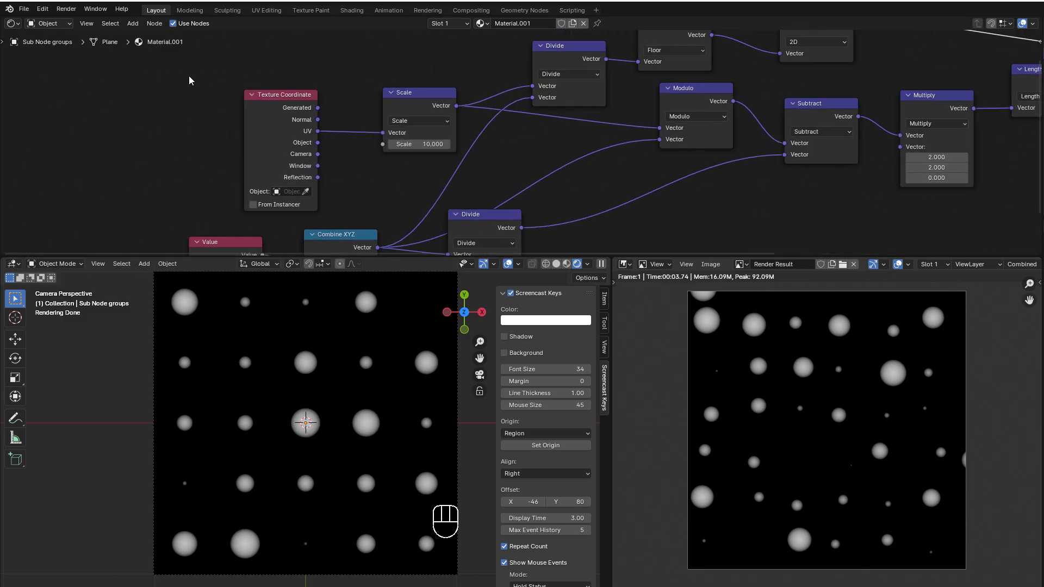
left_click_drag(196, 67, 405, 174)
key("g")
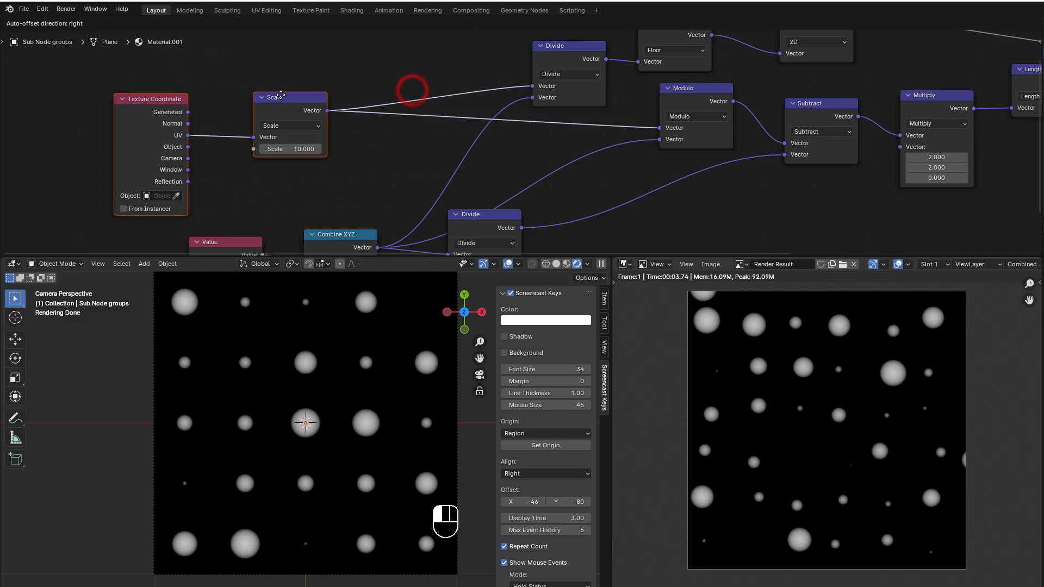
left_click_drag(281, 95, 281, 96)
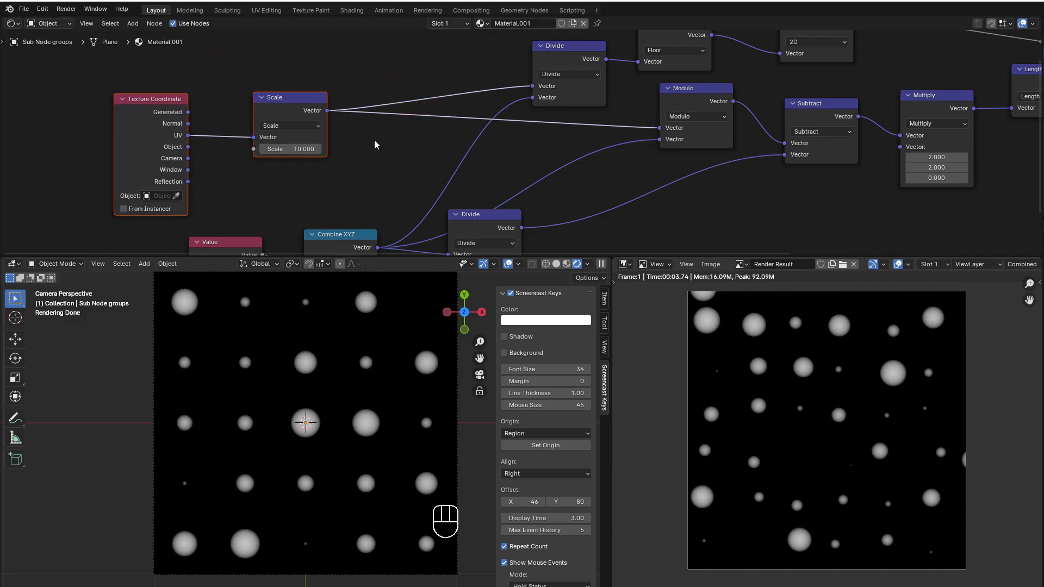
middle_click_drag(703, 113, 670, 169)
mouse_move(517, 70)
left_mouse_down()
mouse_move(607, 115)
mouse_move(528, 59)
left_mouse_up()
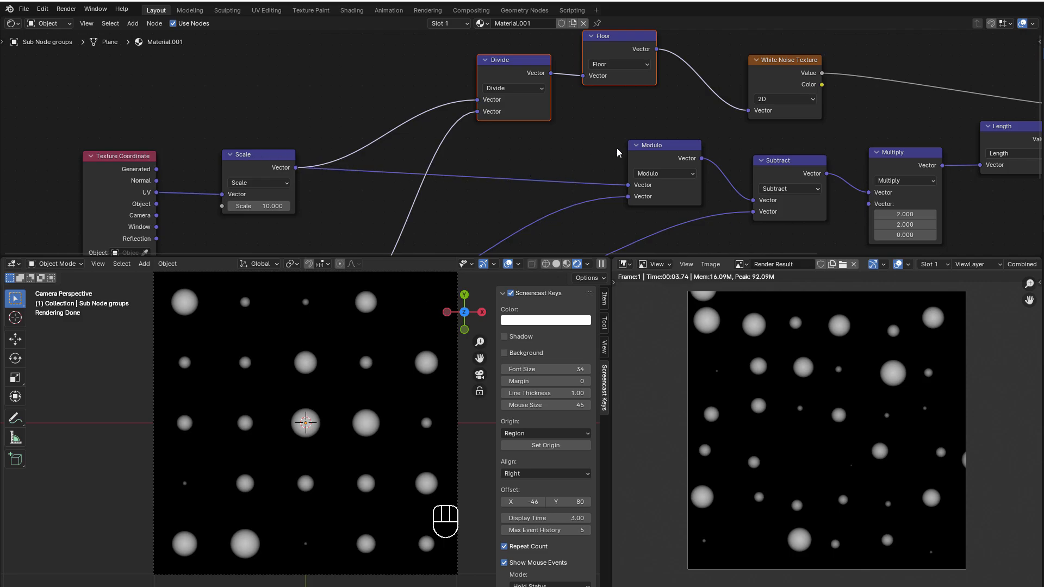
Duplicate the Modulo node onto the link between Scale and Modulo and change the copy's operation to Add
scroll(617, 149, "down", 1)
middle_click_drag(608, 149, 632, 123)
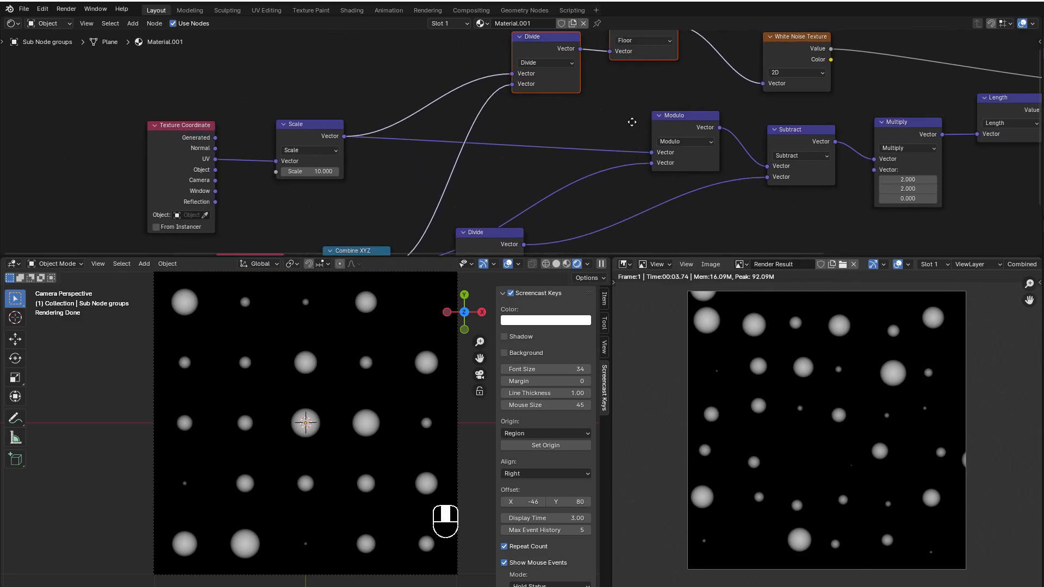
left_click(687, 116)
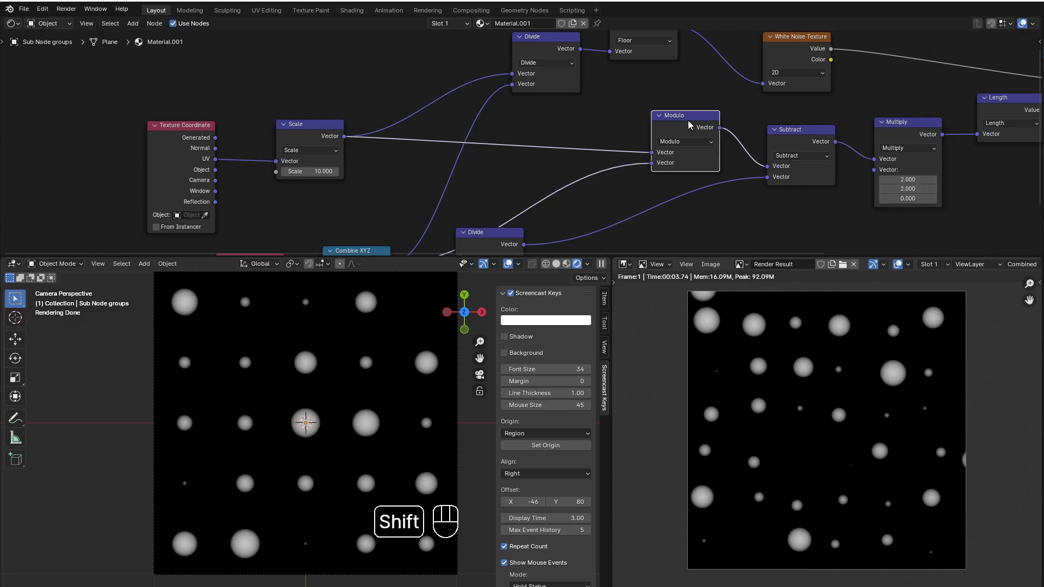
key("shift+d")
left_click(527, 121)
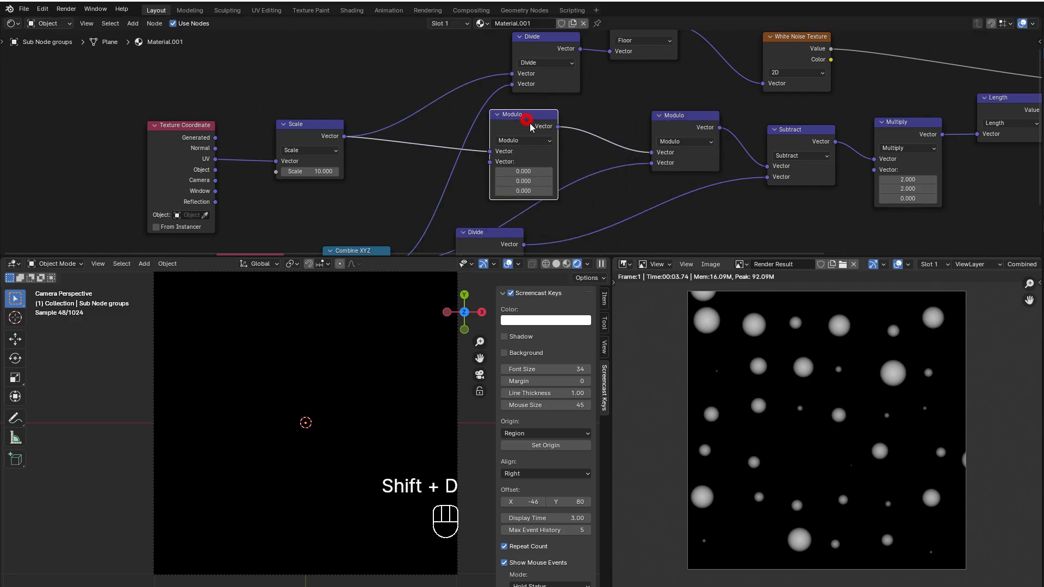
left_click(524, 140)
left_click(525, 163)
scroll(563, 191, "up", 1)
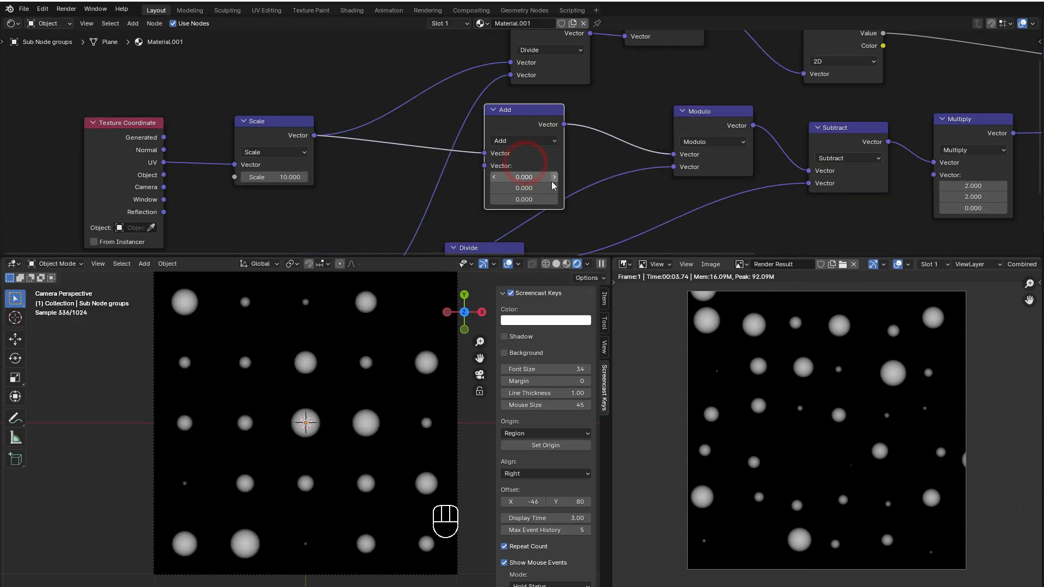
Try different X offsets on the Add node in both directions, down to -0.4, to shift the dots horizontally
left_click(549, 174)
left_click(553, 178)
left_click(553, 178)
left_click(553, 178)
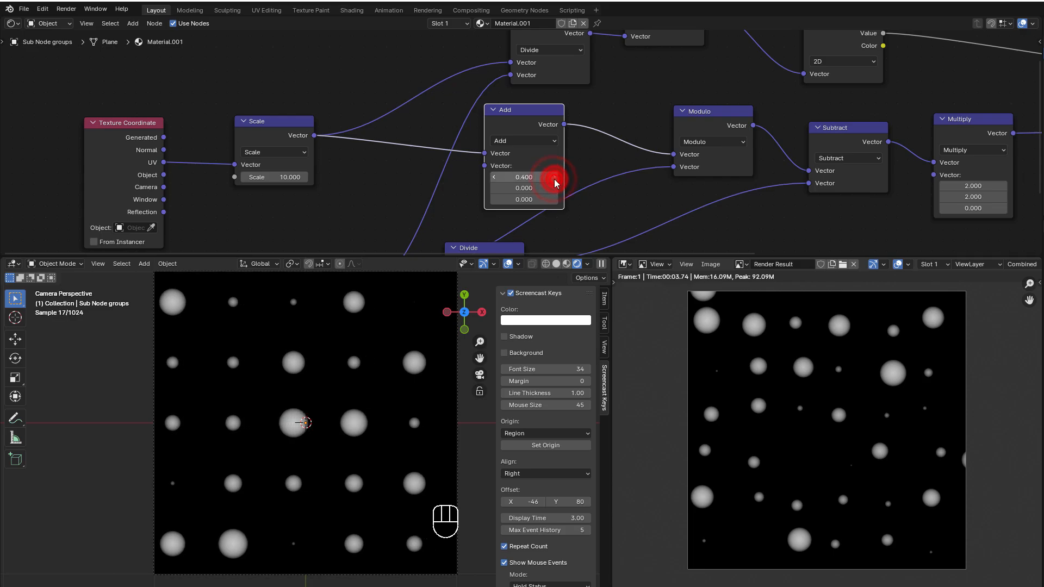
left_click(553, 179)
left_click(554, 178)
left_click(554, 179)
left_click(554, 179)
left_click(554, 178)
left_click_drag(530, 174, 531, 176)
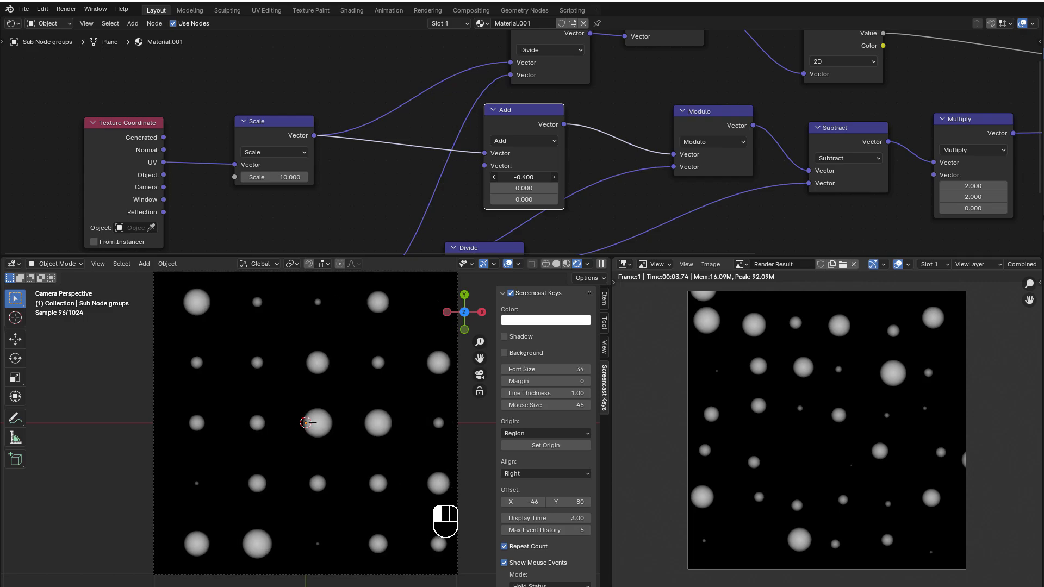
Set the Add node's offset to 0.4 in X and 0.4 in Y
left_click(494, 178)
left_click(554, 178)
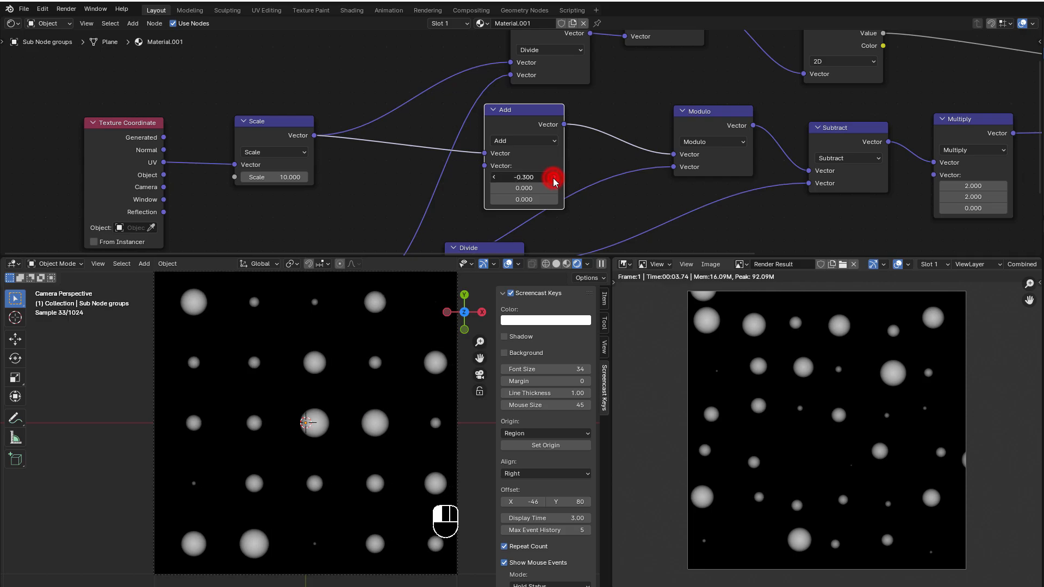
left_click(554, 178)
left_click(554, 178)
left_click(554, 178)
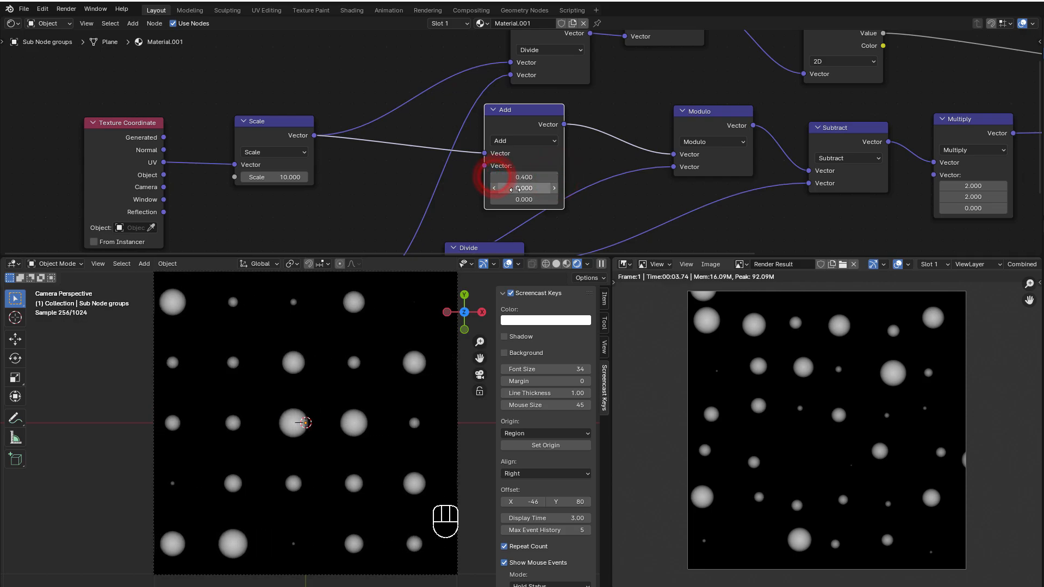
mouse_move(519, 189)
left_mouse_down()
mouse_move(535, 189)
mouse_move(524, 189)
left_mouse_up()
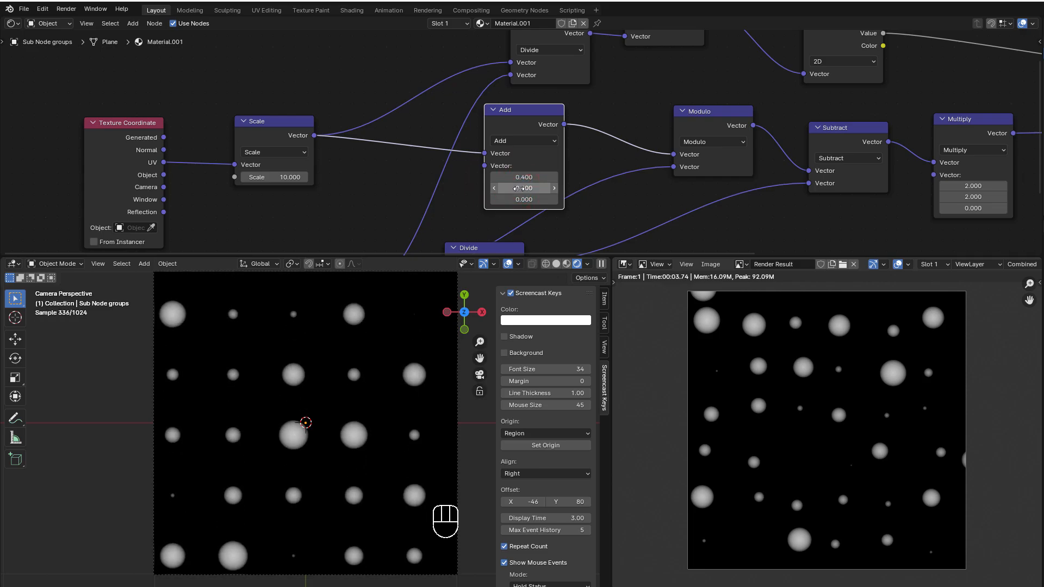
Move the Add node slightly right, closer to Modulo
scroll(547, 151, "down", 5)
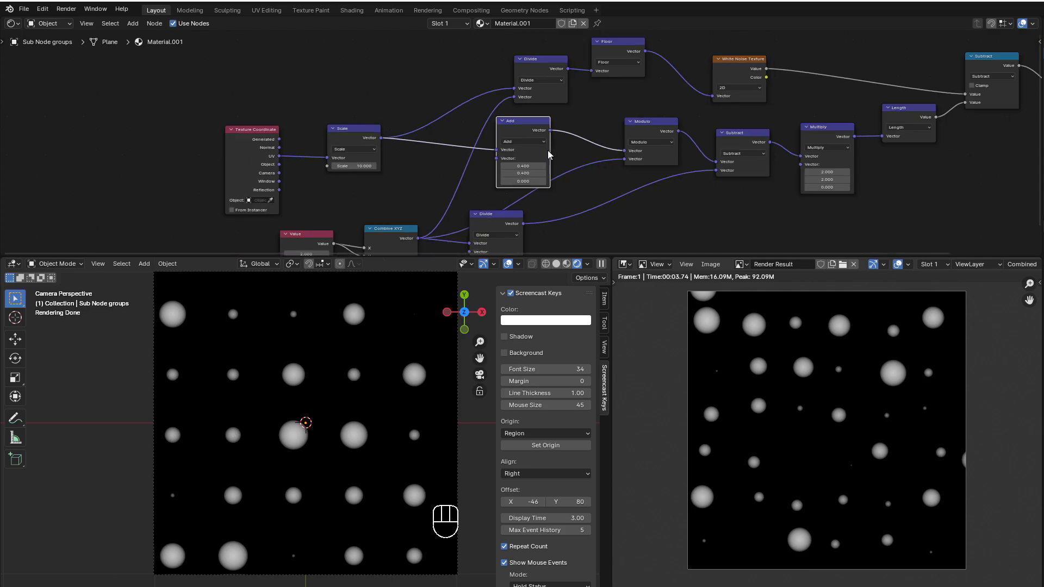
middle_click_drag(541, 153, 512, 174)
scroll(513, 167, "up", 2)
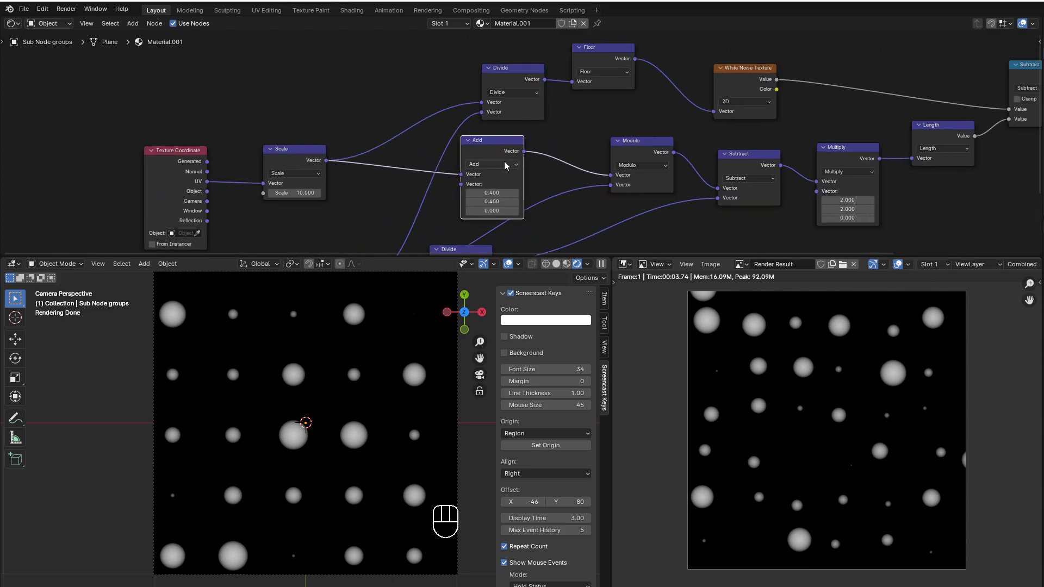
left_click_drag(491, 145, 514, 147)
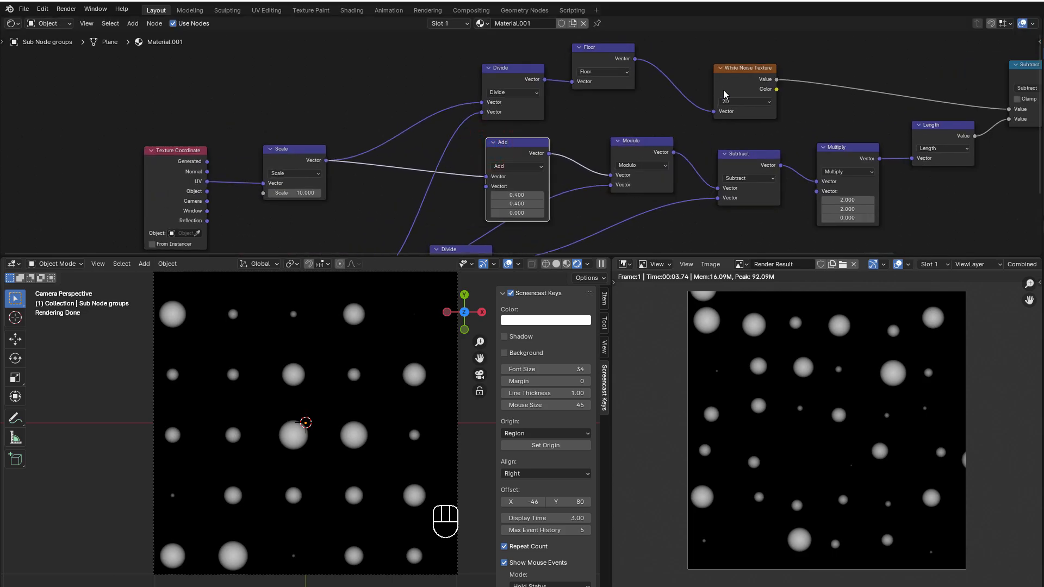
Move the Value, Combine XYZ and lower Divide nodes together to the left and slightly down
middle_click_drag(554, 175, 650, 116)
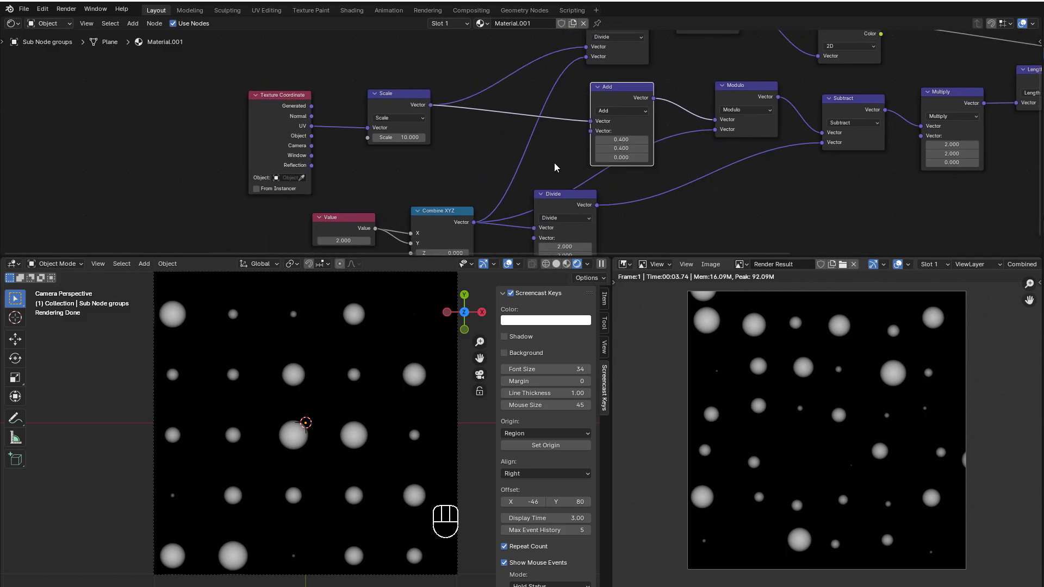
scroll(539, 157, "down", 1)
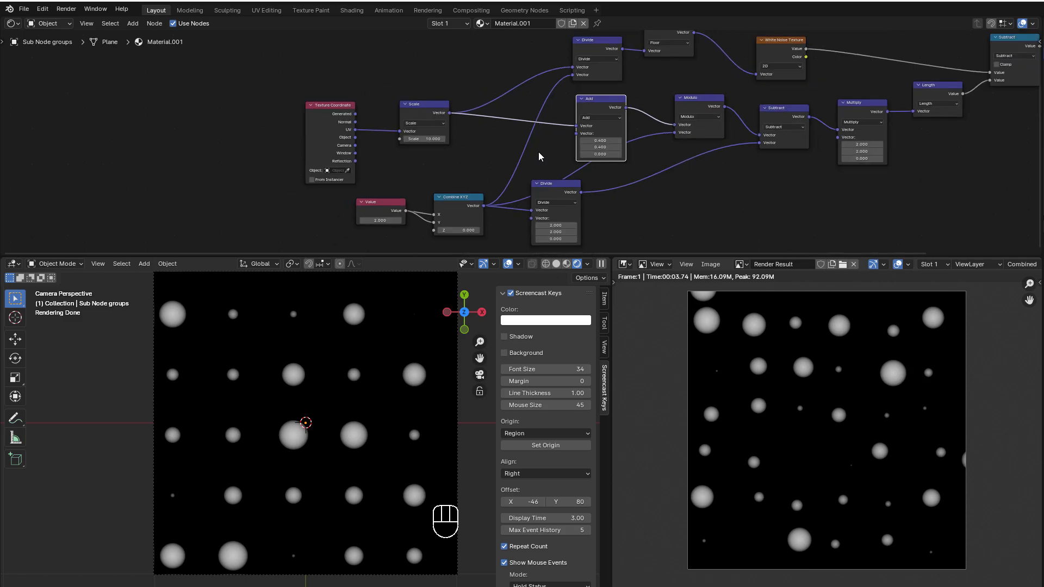
middle_click_drag(539, 153, 592, 136)
scroll(559, 168, "up", 3)
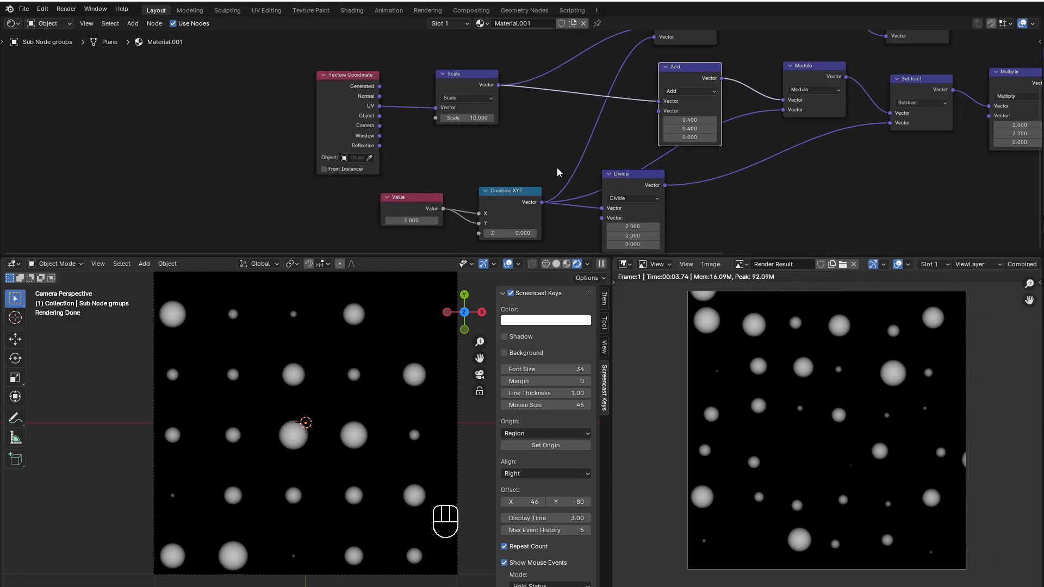
middle_click_drag(559, 168, 602, 152)
left_click_drag(391, 170, 683, 234)
left_click_drag(687, 167, 438, 205)
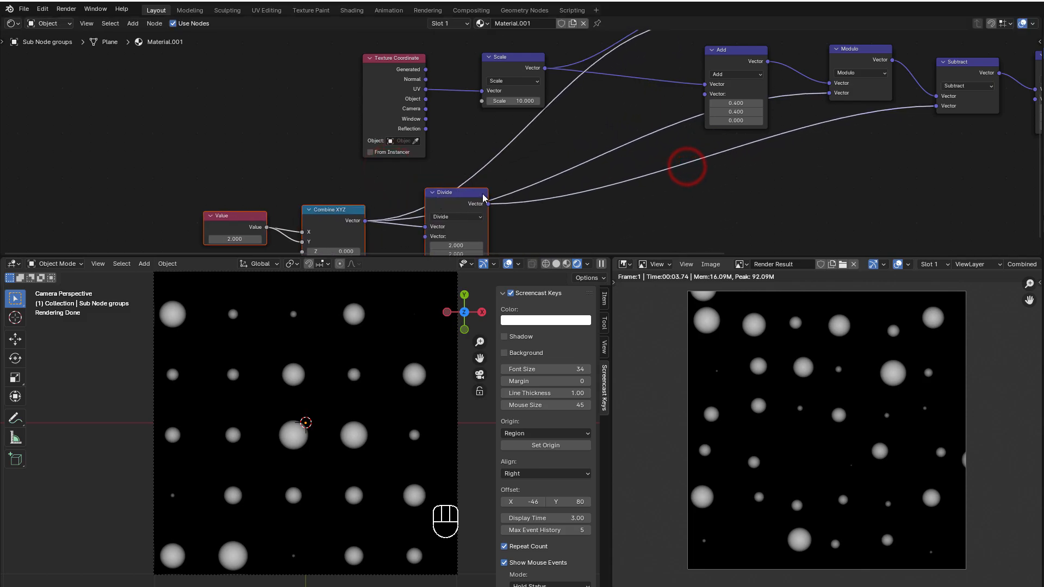
Move the Texture Coordinate and Scale nodes left and bring the upper Divide and Floor nodes closer to them
middle_click_drag(601, 157, 494, 233)
left_click_drag(263, 100, 383, 206)
left_click_drag(412, 134, 309, 137)
left_click_drag(603, 65, 435, 94)
left_click_drag(707, 36, 530, 77)
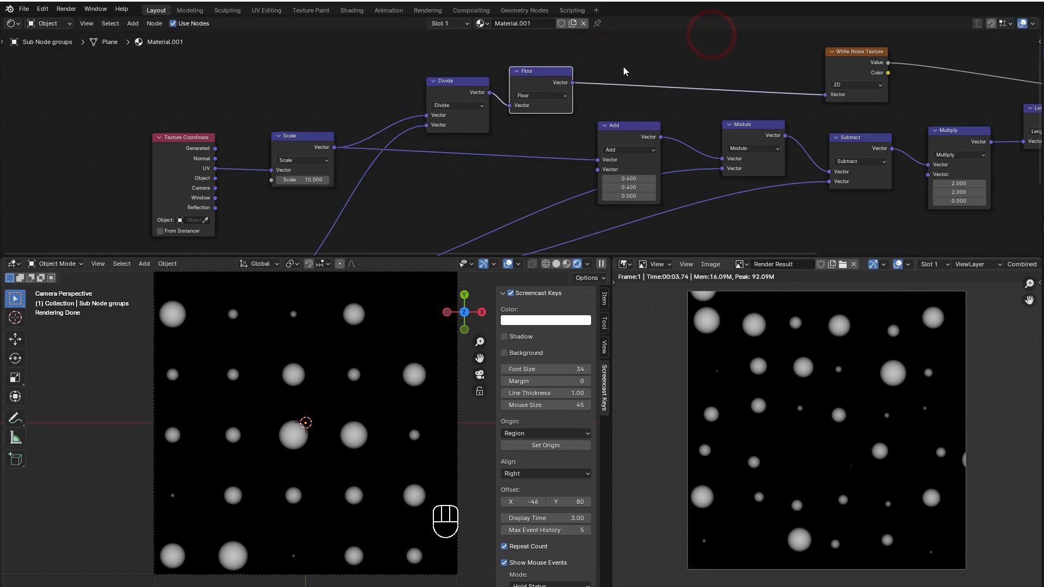
Make two copies of the White Noise Texture node and stack them below the Add node
middle_click_drag(577, 118, 534, 39)
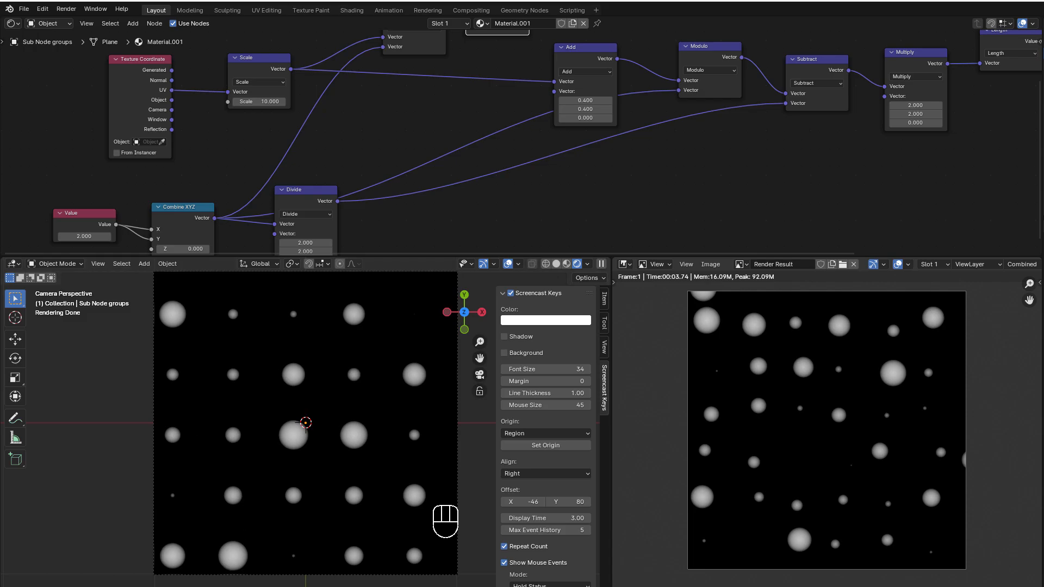
scroll(542, 229, "down", 2)
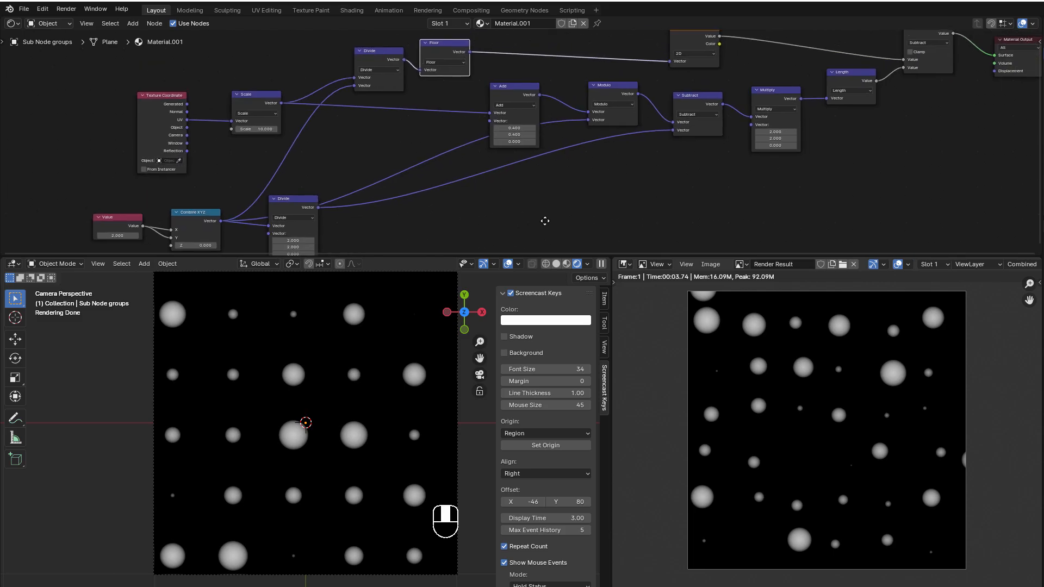
left_click(686, 42)
key("shift+d")
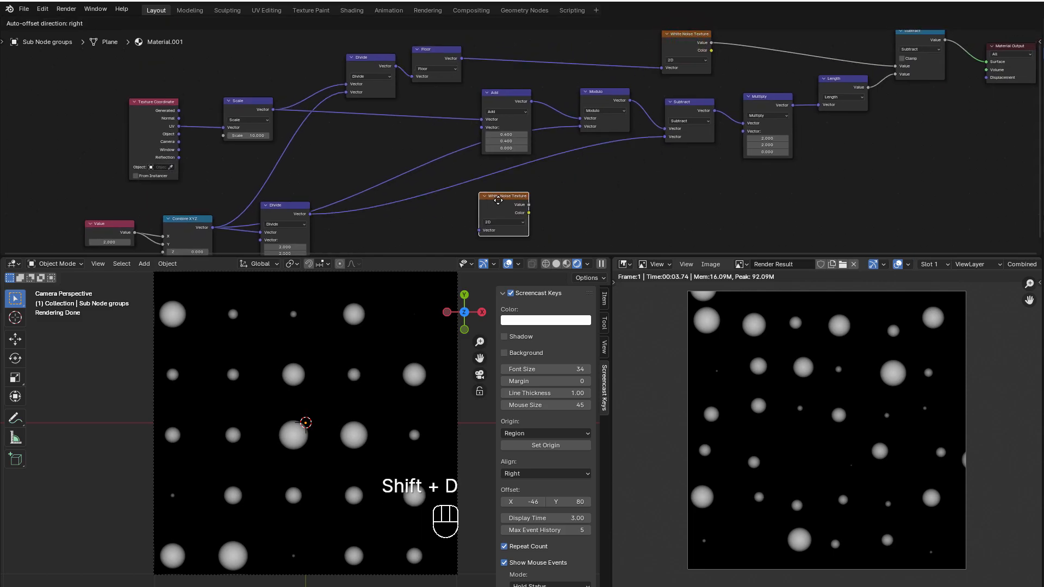
left_click(494, 199)
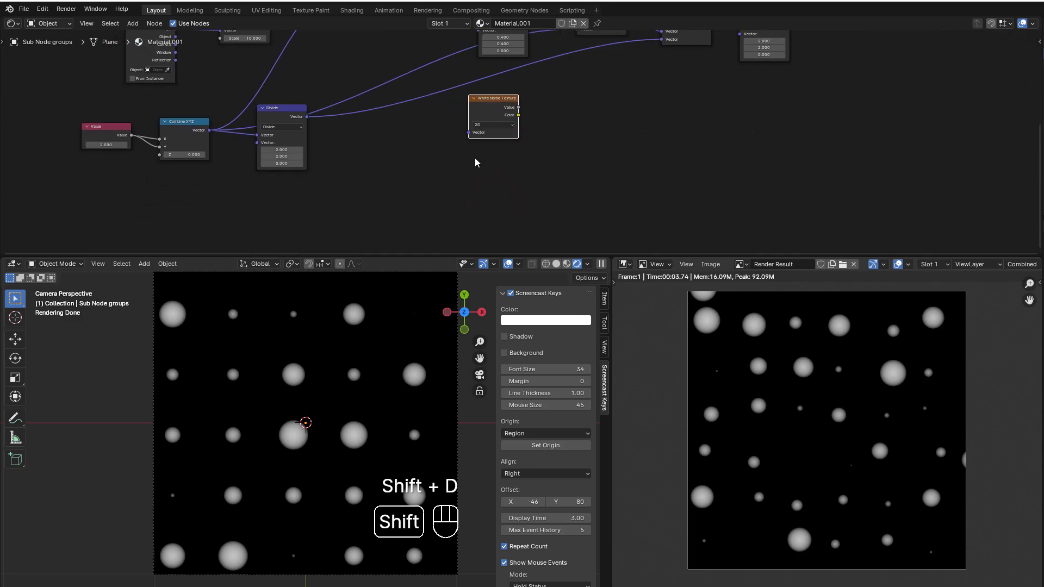
key("shift+d")
left_click(476, 216)
scroll(490, 152, "up", 2)
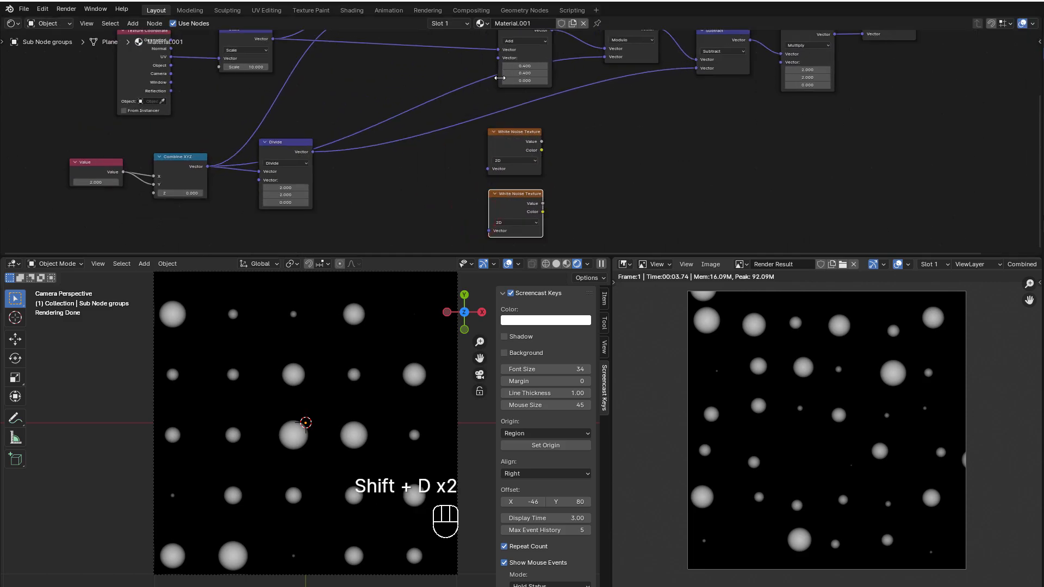
Examine the Add node's offset vector and the two White Noise Texture copies below it
scroll(525, 91, "up", 3)
middle_click_drag(525, 90, 545, 212)
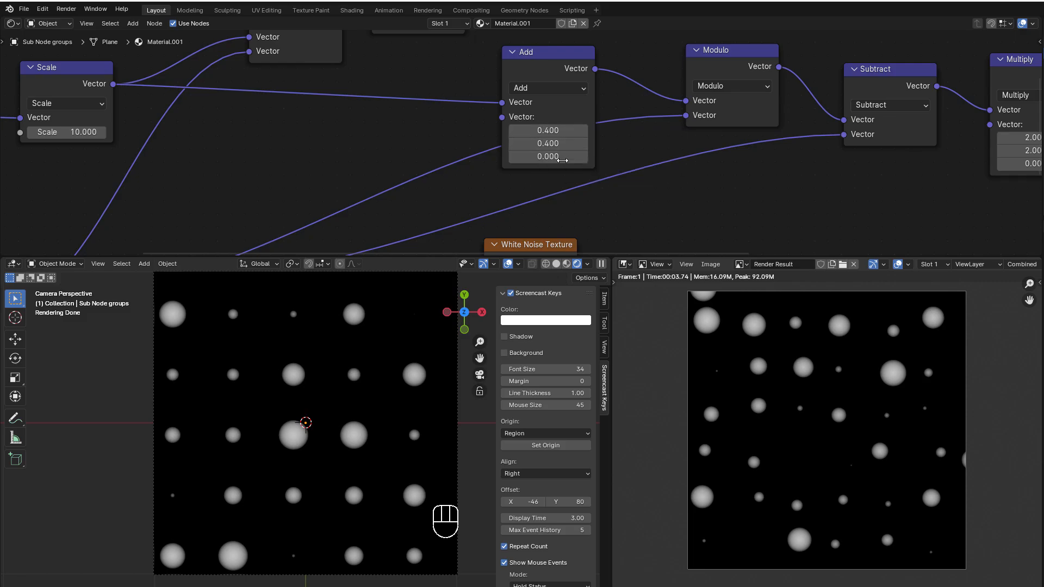
middle_click_drag(609, 214, 775, 73)
scroll(593, 145, "down", 1)
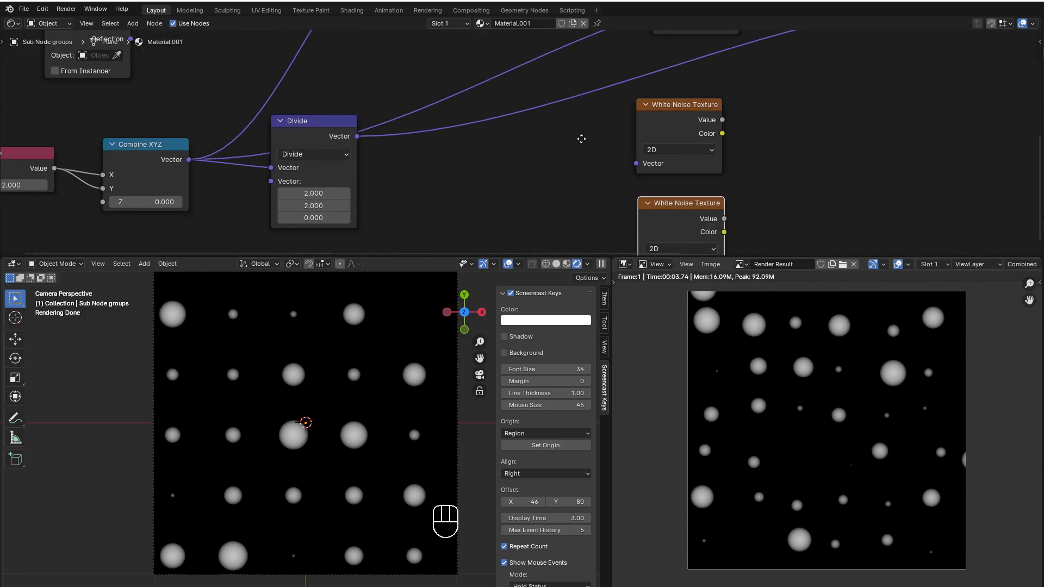
middle_click_drag(580, 138, 536, 119)
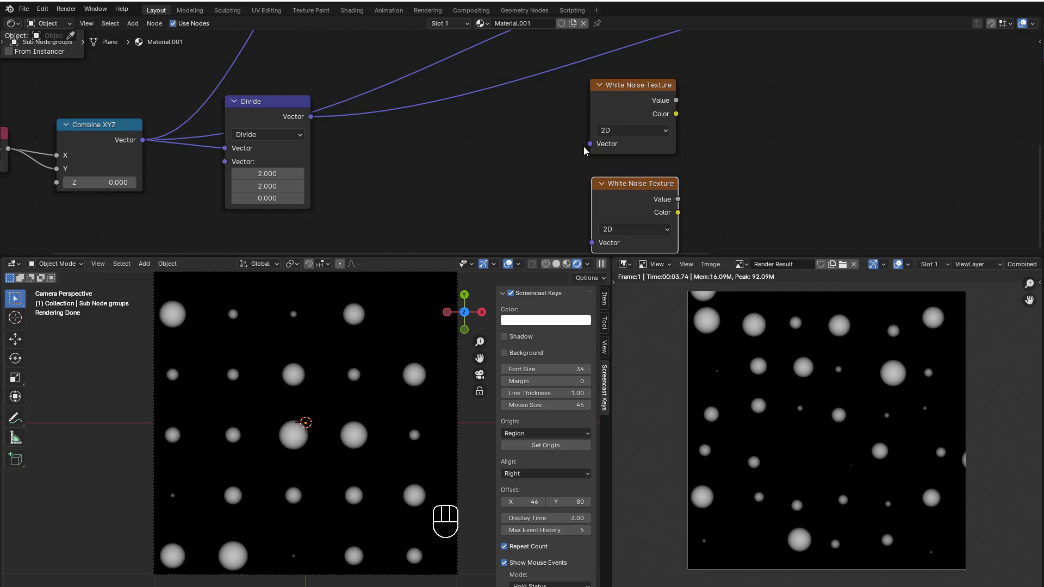
scroll(505, 203, "down", 3)
middle_click_drag(508, 205, 529, 204)
scroll(530, 204, "up", 1)
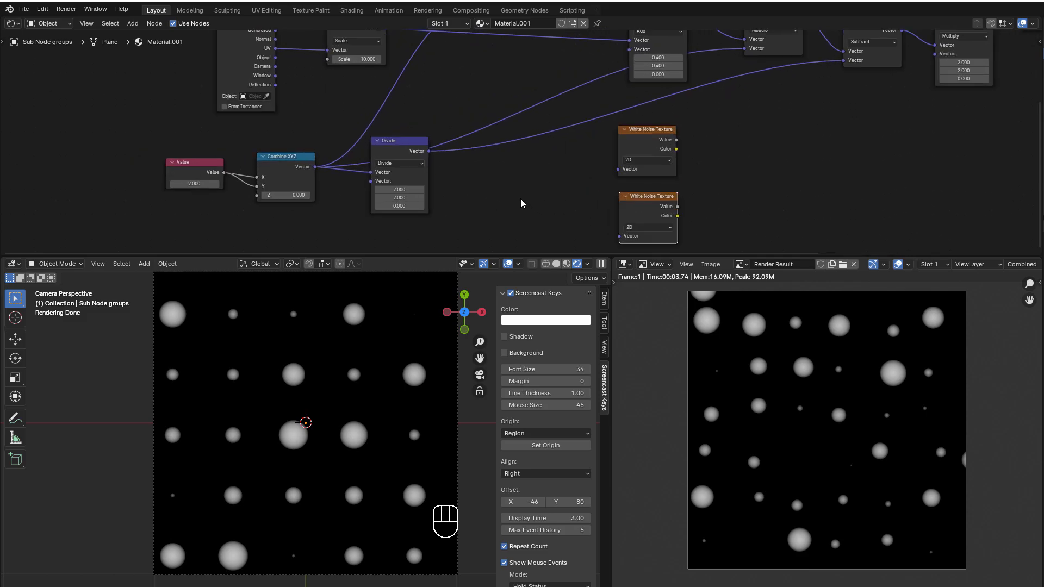
scroll(512, 190, "up", 2)
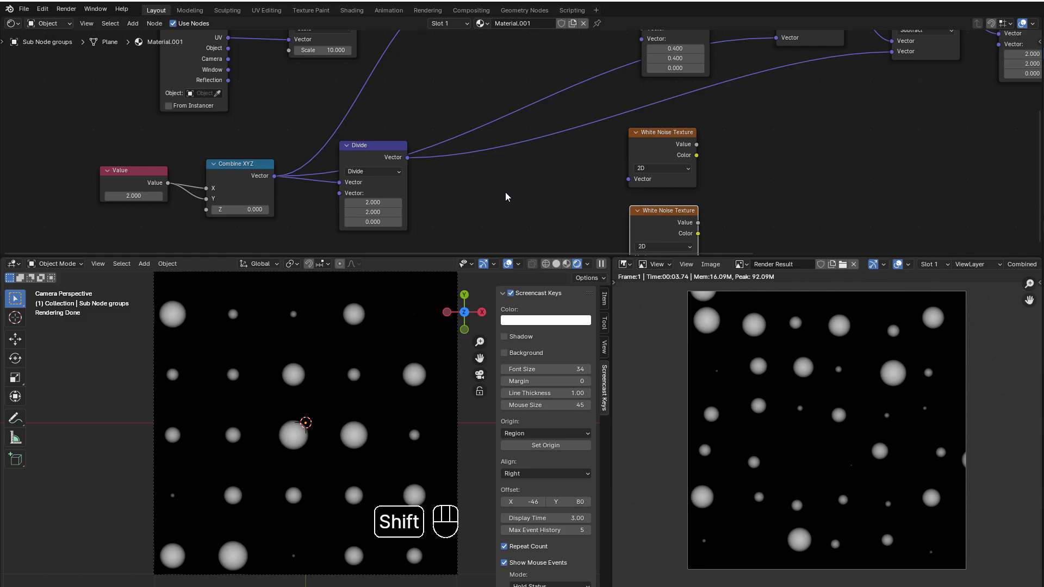
Add a Combine XYZ node between the lower Divide node and the upper White Noise Texture copy
key("shift+a")
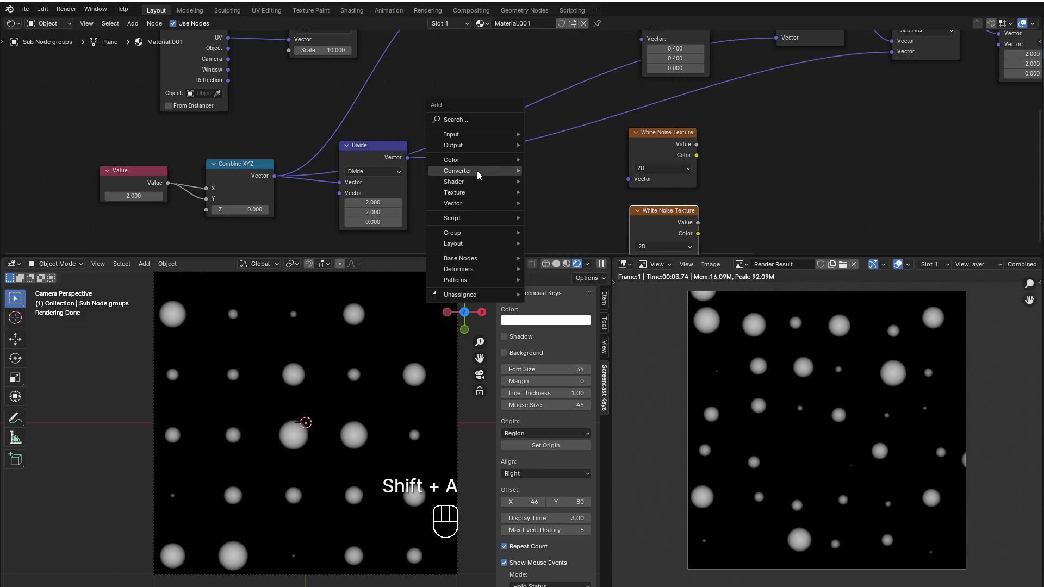
mouse_move(480, 173)
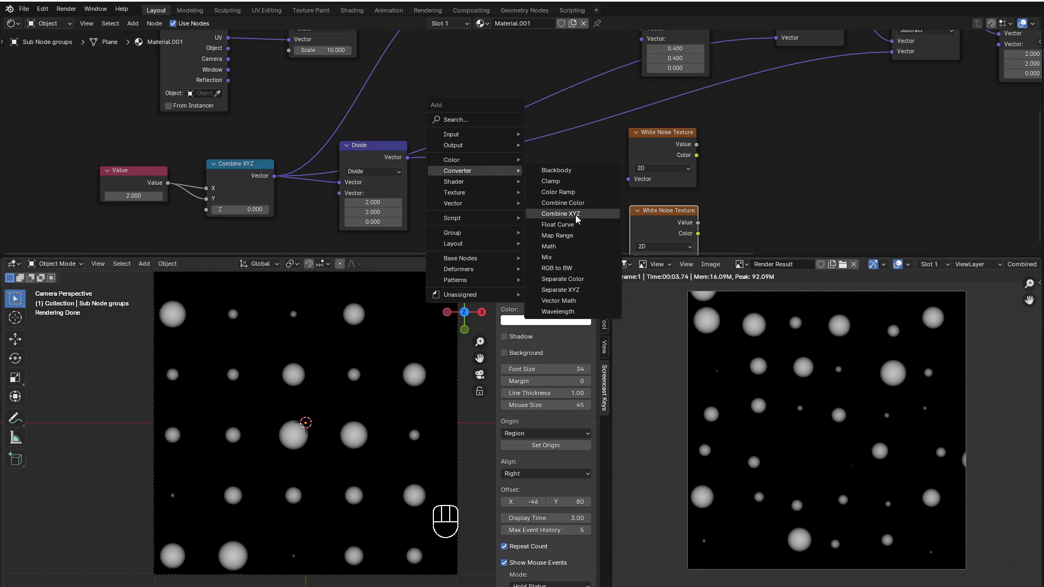
left_click(561, 214)
left_click(553, 210)
scroll(598, 196, "up", 3)
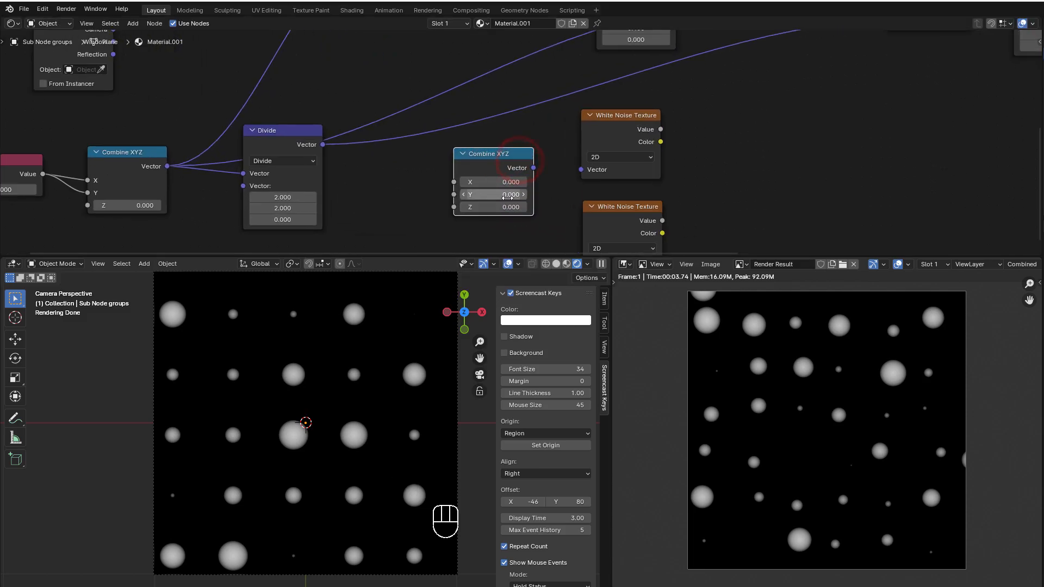
Set the upper White Noise Texture copy to 3D and feed its vector from the new Combine XYZ node
left_click(597, 161)
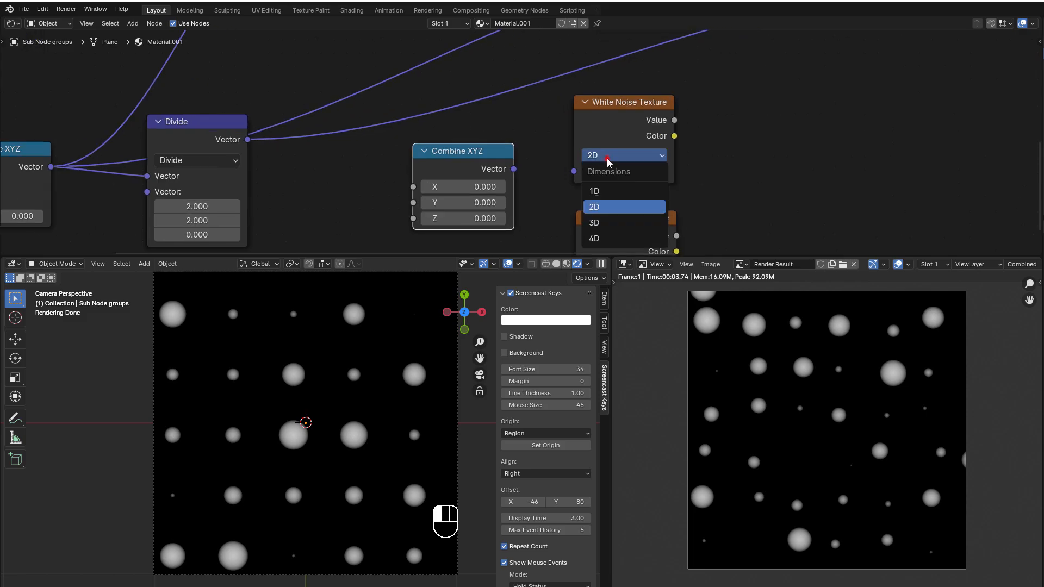
left_click(597, 225)
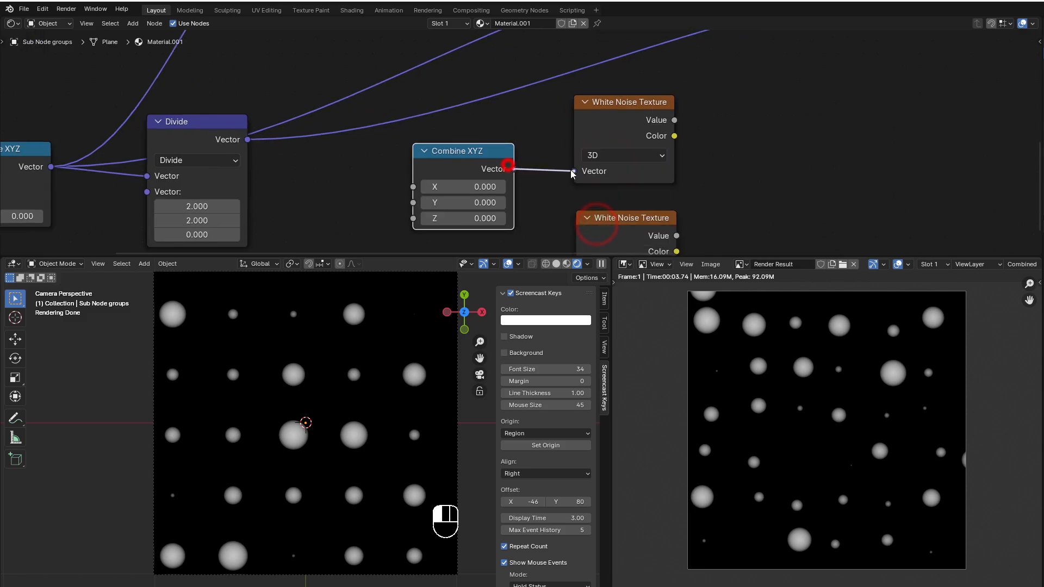
left_click_drag(571, 173, 573, 172)
middle_click_drag(483, 188, 516, 161)
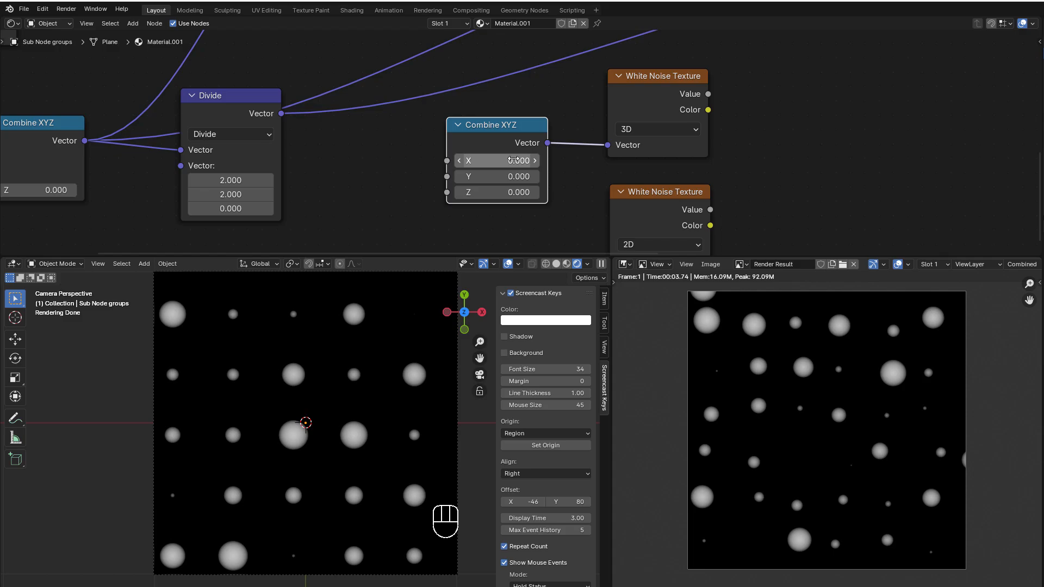
scroll(563, 196, "down", 3)
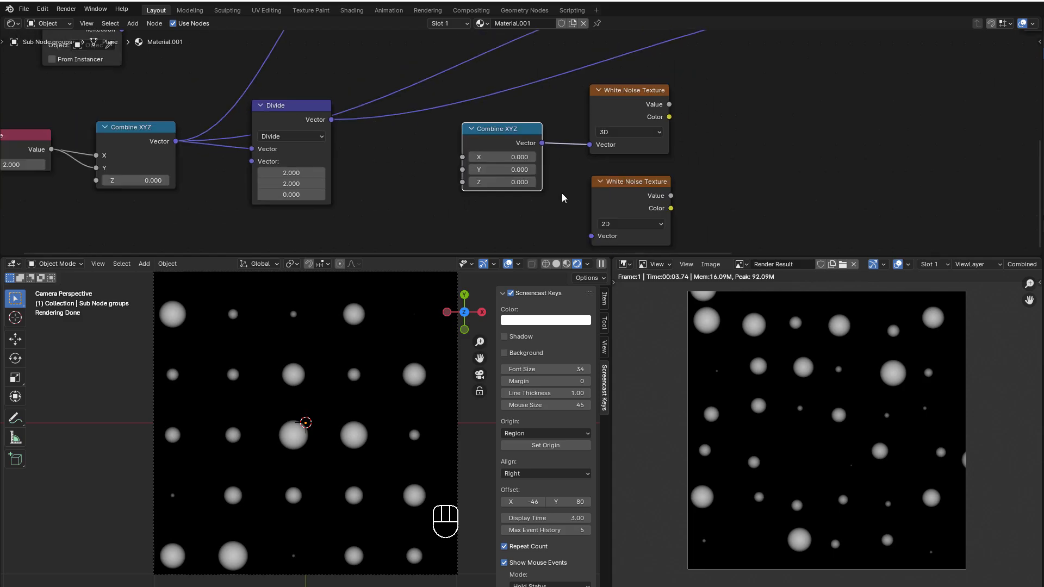
Duplicate the new Combine XYZ below itself, connect it to the lower White Noise Texture copy and set that texture to 3D
middle_click_drag(562, 196, 575, 154)
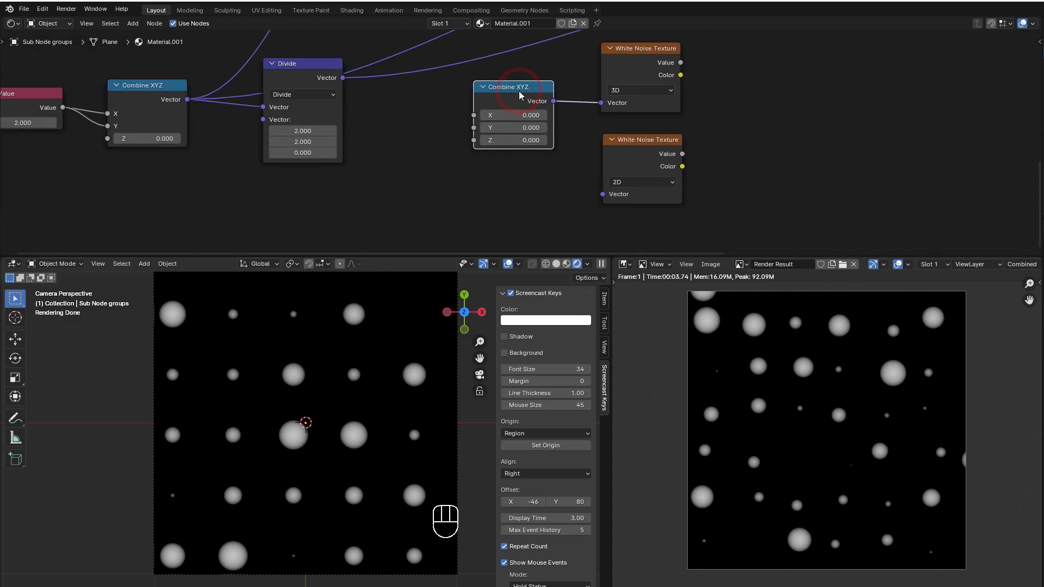
key("shift+d")
left_click_drag(548, 189, 603, 194)
left_click(625, 182)
left_click(628, 239)
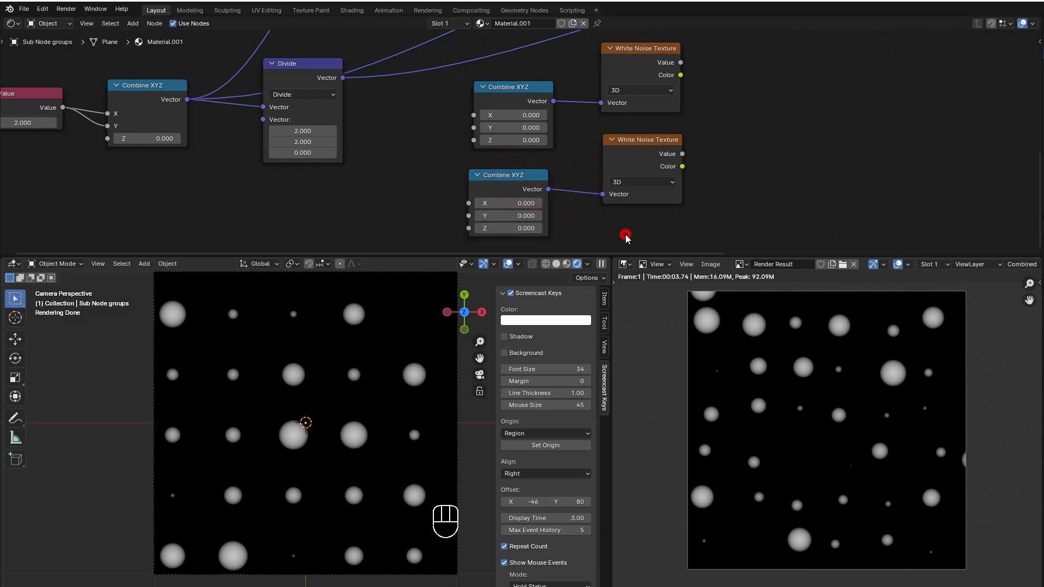
Examine the node chain from Divide and Floor to the original White Noise Texture
scroll(624, 233, "down", 4)
middle_click_drag(580, 219, 574, 219)
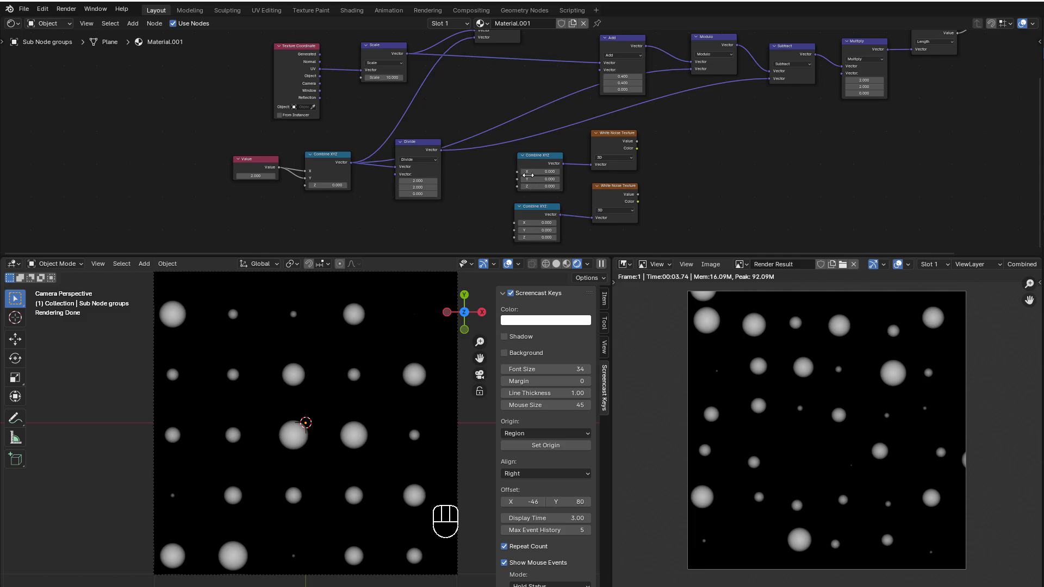
scroll(528, 185, "down", 3)
middle_click_drag(517, 192, 513, 230)
scroll(525, 126, "up", 5)
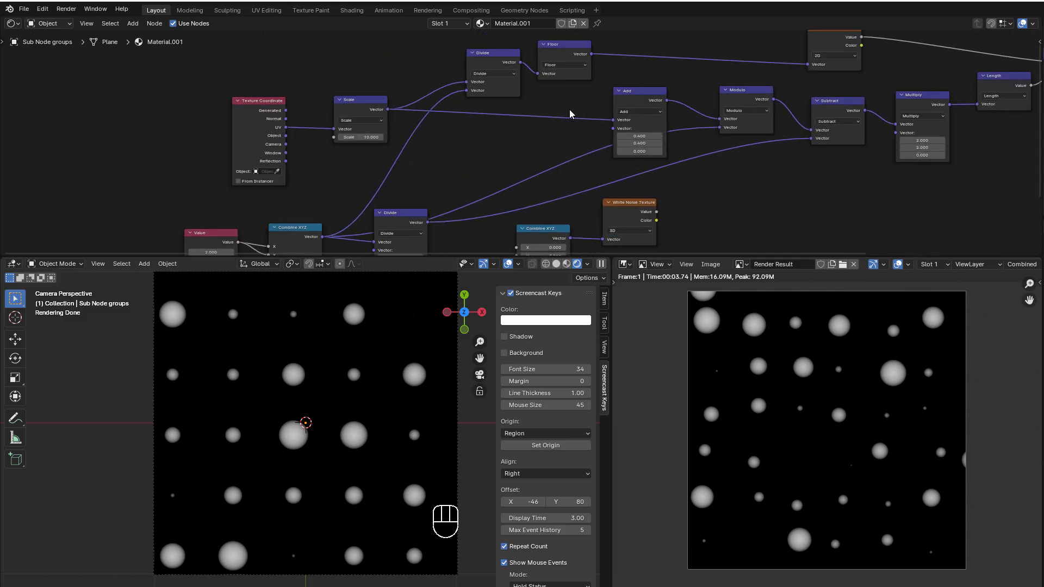
scroll(567, 85, "up", 1)
scroll(566, 88, "up", 1)
middle_click_drag(566, 89, 458, 136)
scroll(458, 136, "down", 4)
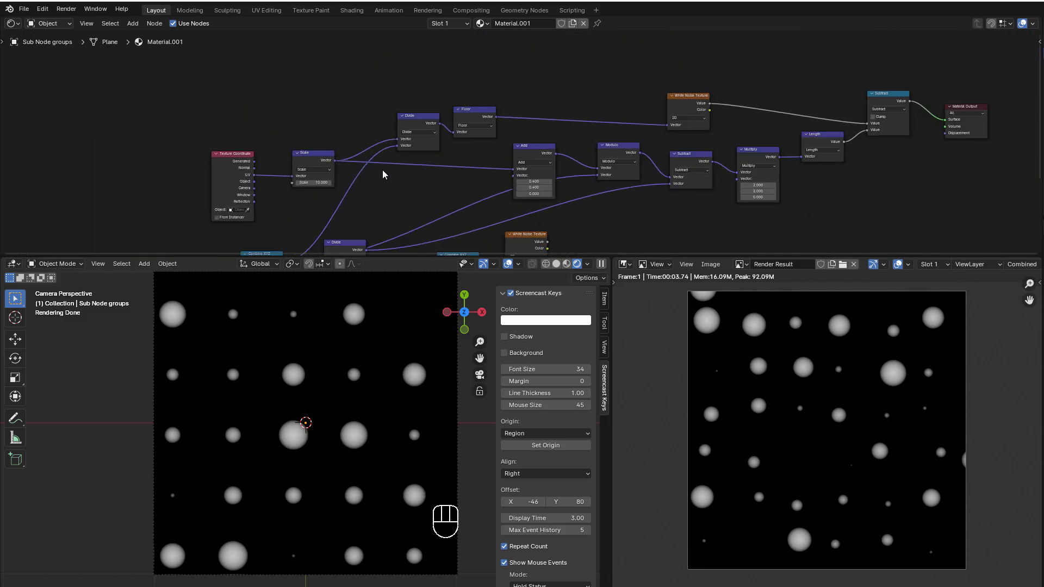
Move the Texture Coordinate, Scale, Floor, both Divide, Value and first Combine XYZ nodes left to make room before the Add node
middle_click_drag(431, 209, 603, 159)
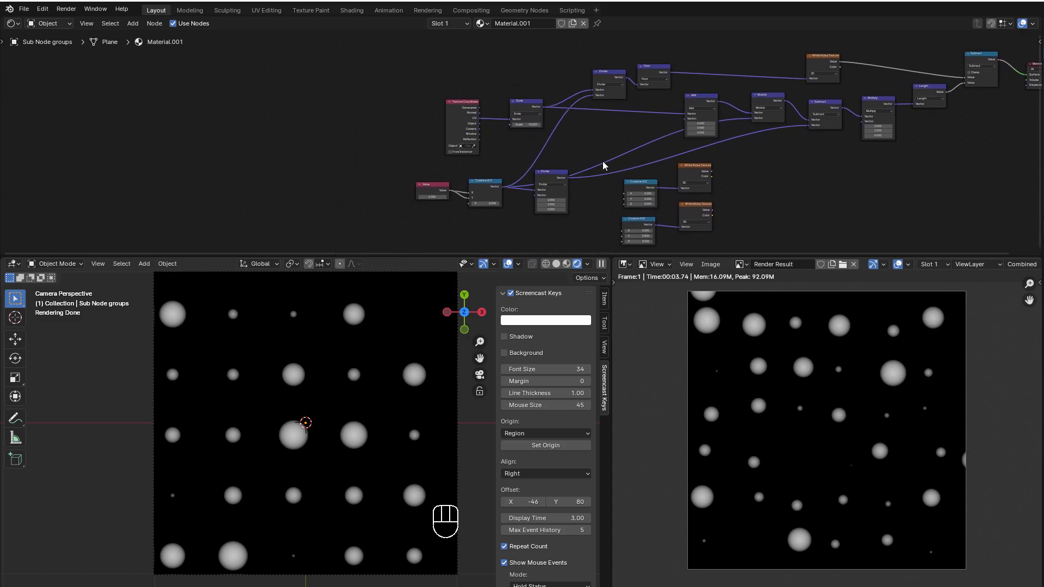
left_click_drag(384, 59, 653, 173)
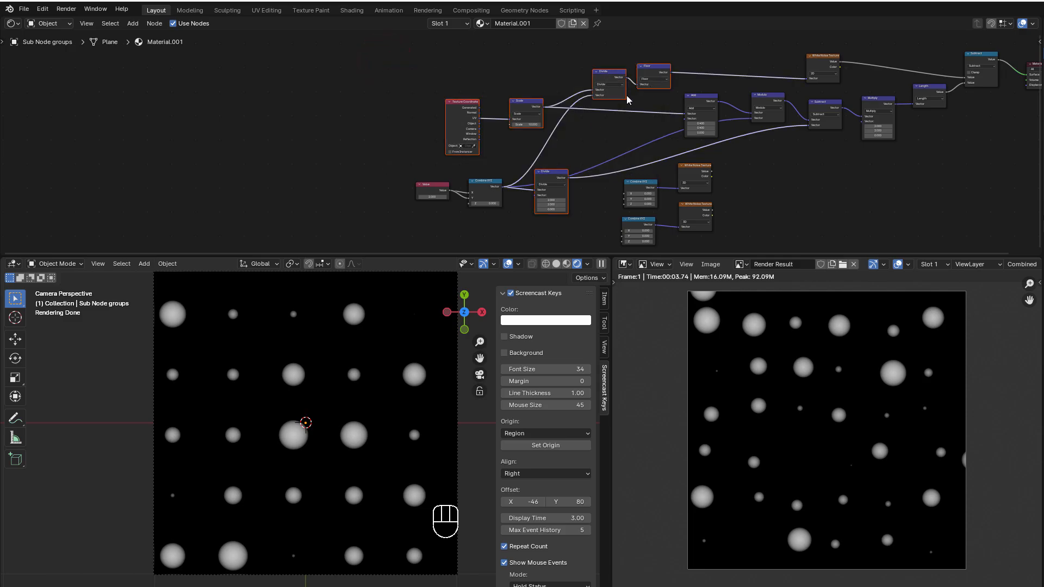
left_click_drag(644, 66, 475, 62)
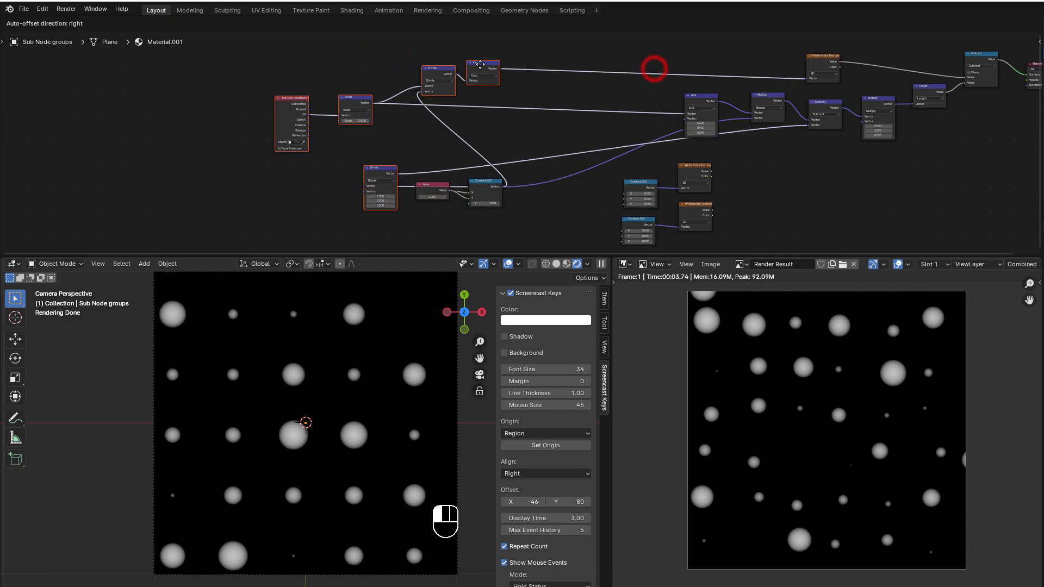
left_click(417, 196)
left_click_drag(422, 201, 495, 225)
left_click_drag(486, 186, 279, 188)
scroll(630, 227, "up", 2)
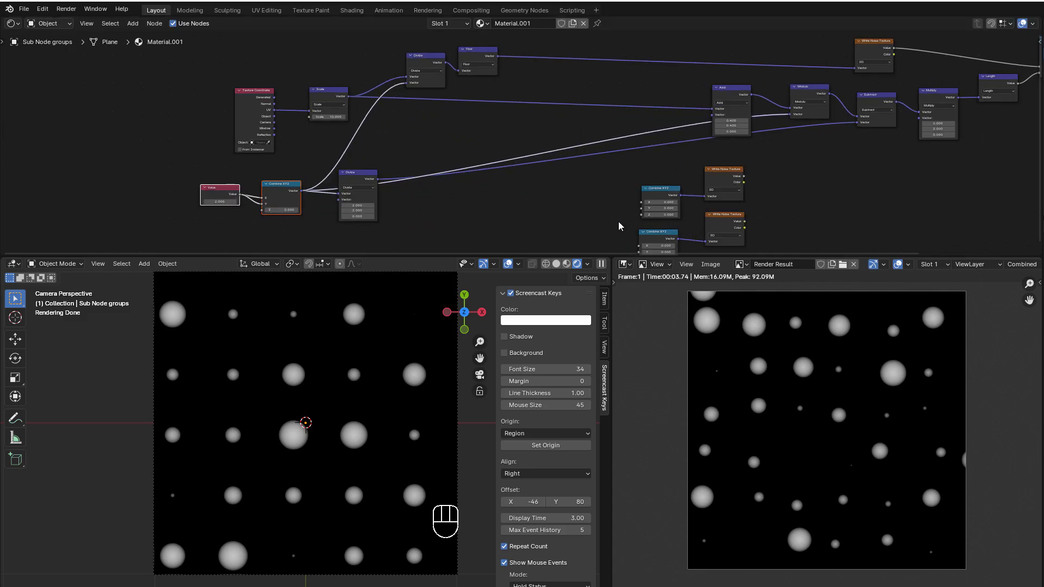
Add a Separate XYZ node fed by the Floor node's vector output and place it just after Floor
scroll(616, 219, "down", 2)
scroll(524, 133, "up", 5)
scroll(489, 238, "up", 3)
middle_click_drag(510, 104, 469, 161)
scroll(489, 242, "up", 1)
left_click_drag(436, 126, 496, 194)
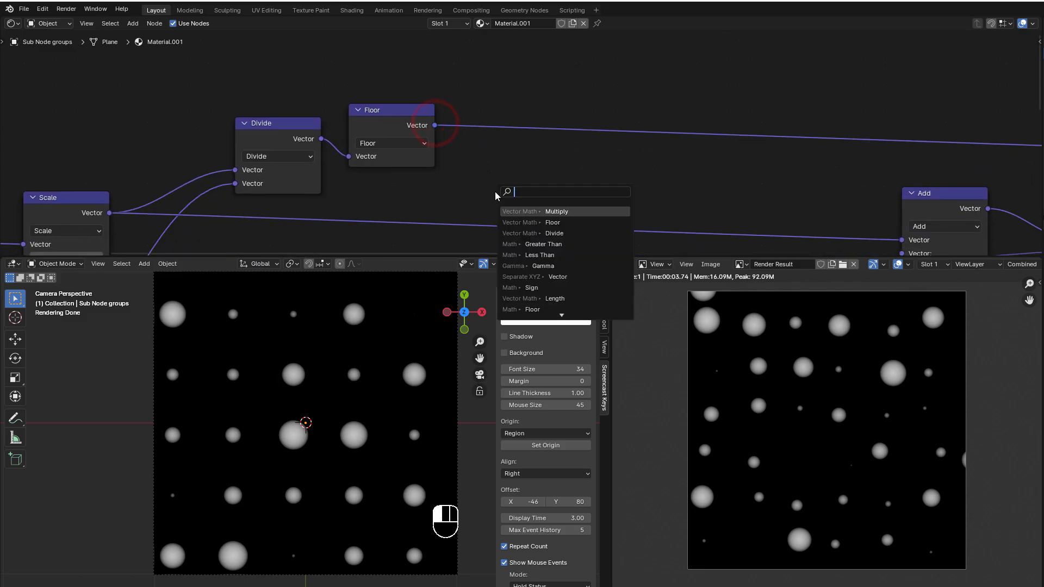
type("sep")
left_click(534, 211)
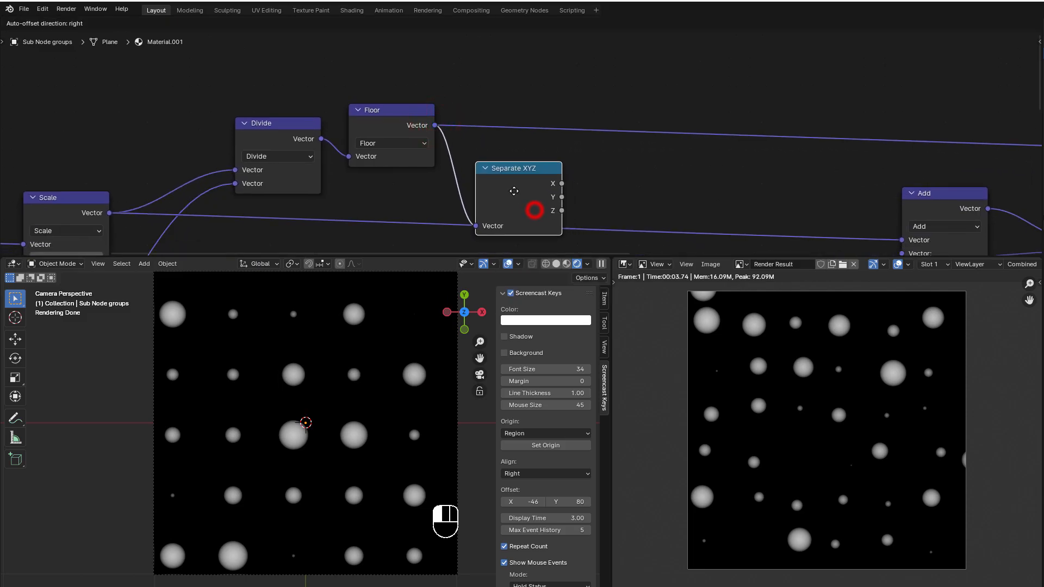
left_click(507, 177)
Insert a Combine XYZ node into the link between Floor and the original White Noise Texture
scroll(507, 177, "down", 2)
middle_click_drag(647, 196, 444, 202)
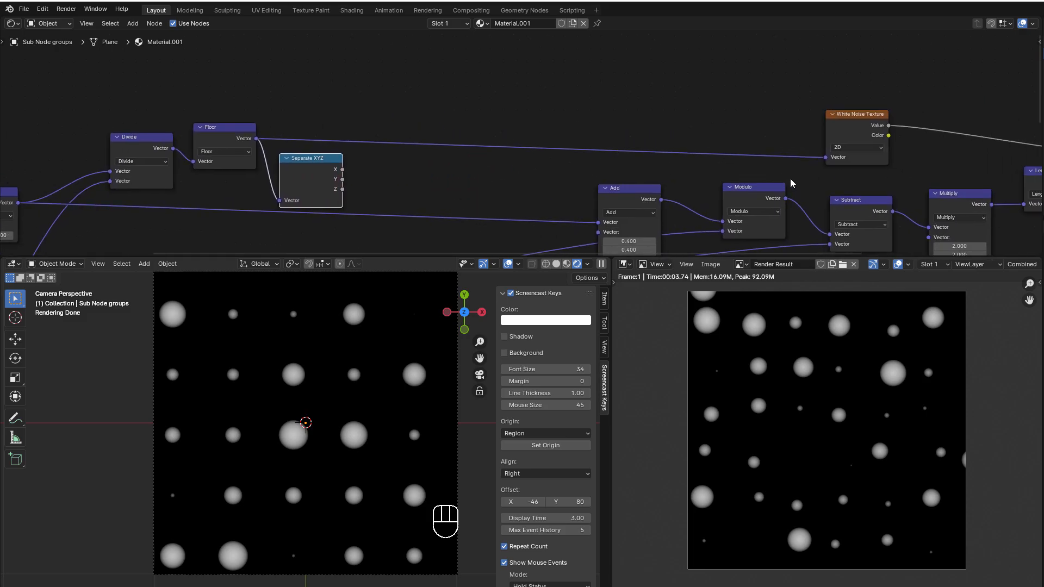
scroll(791, 182, "up", 2)
middle_click_drag(875, 162, 759, 159)
scroll(759, 159, "up", 1)
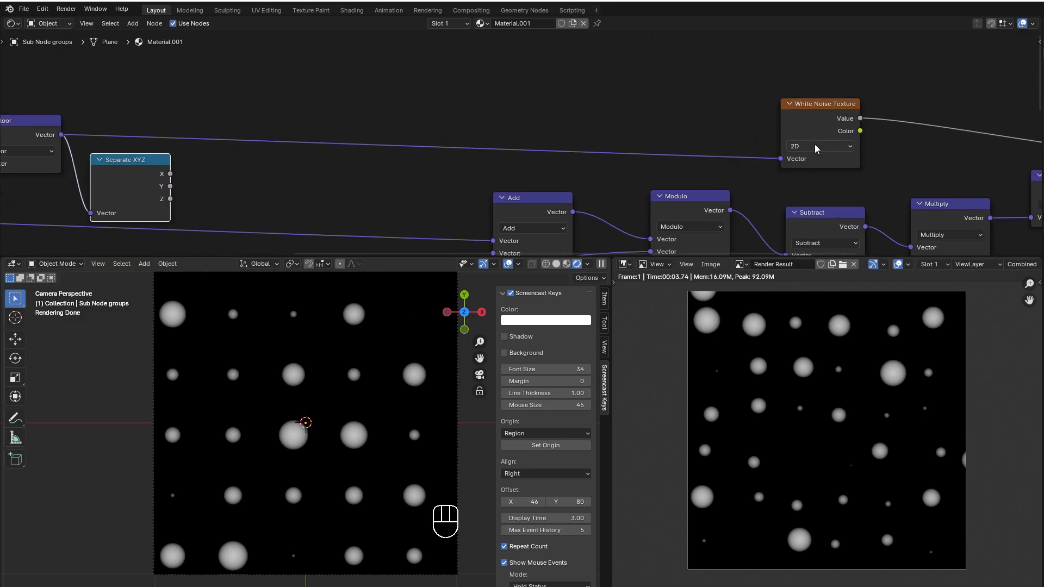
left_click(609, 103)
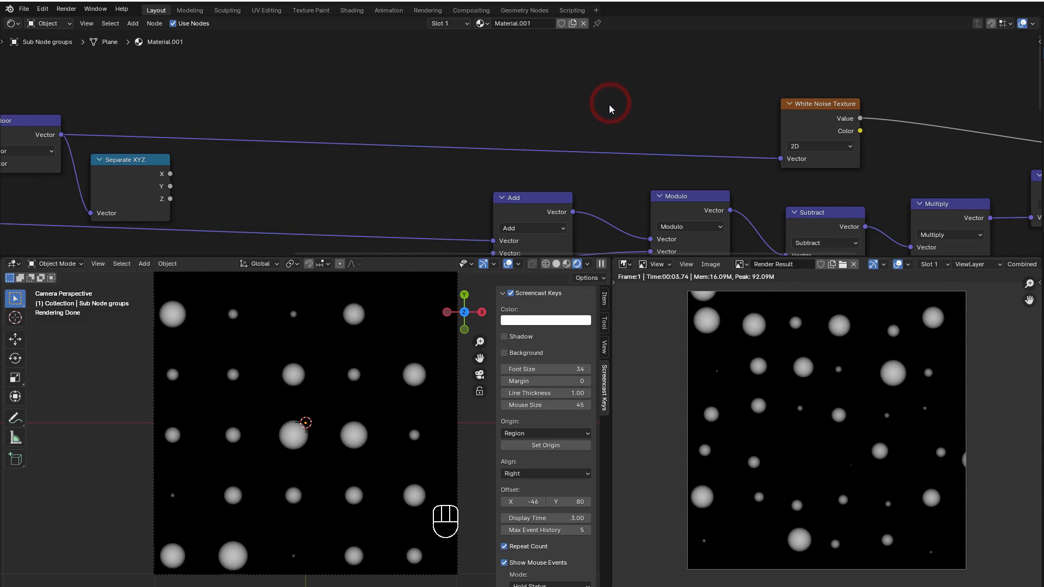
key("shift+a")
mouse_move(609, 109)
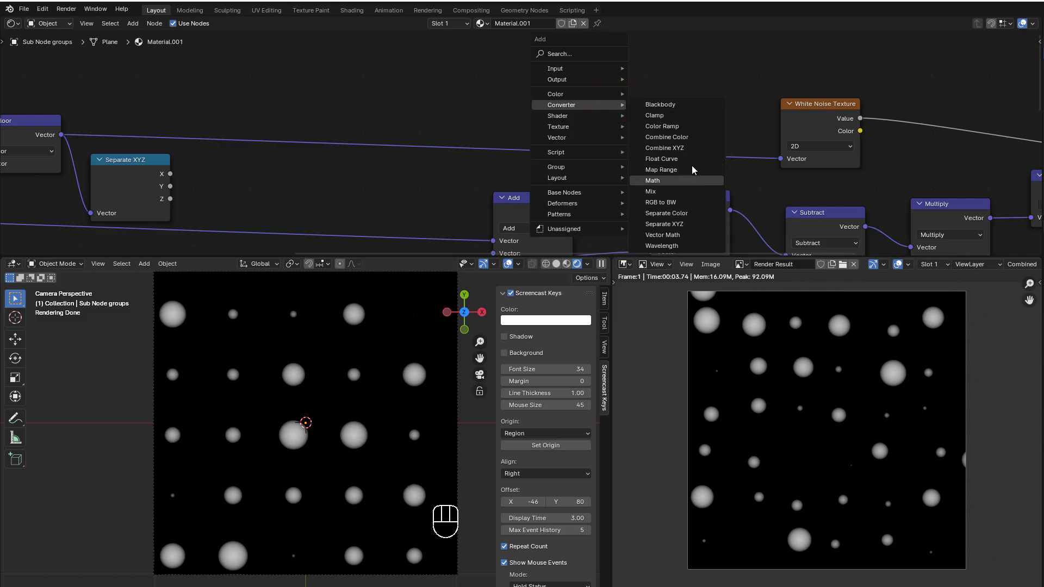
left_click(690, 149)
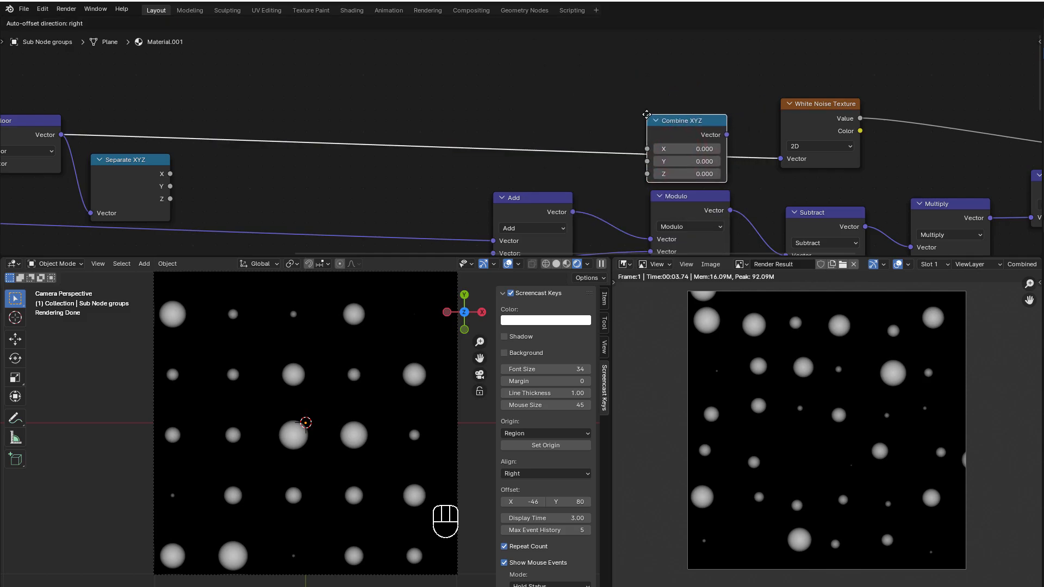
left_click(654, 116)
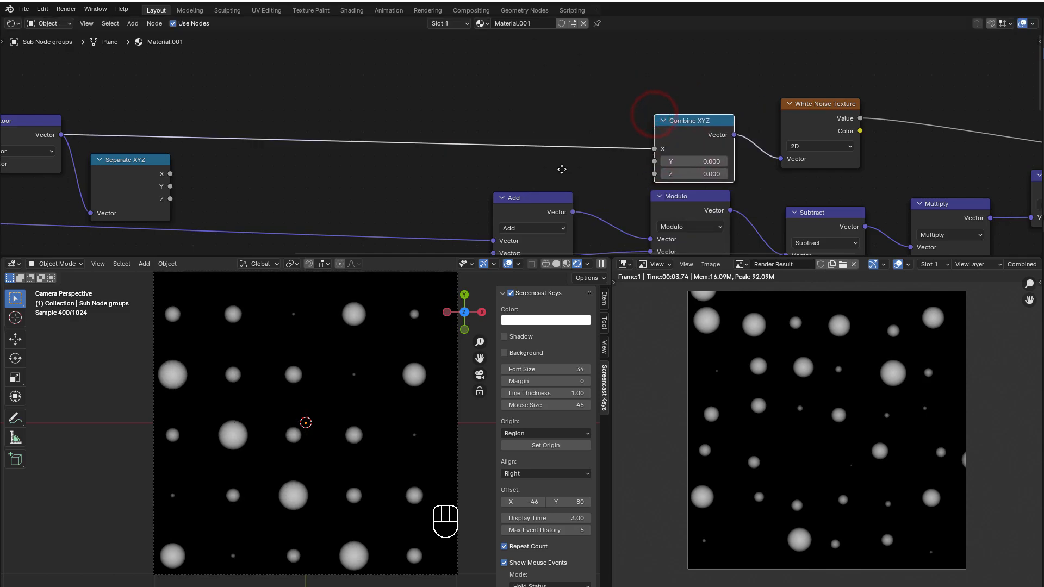
Connect Separate XYZ's X and Y outputs to the matching inputs of the inserted Combine XYZ and set its Z to 0.5
middle_click_drag(562, 169, 572, 147)
left_click_drag(180, 150, 665, 125)
left_click_drag(180, 164, 704, 150)
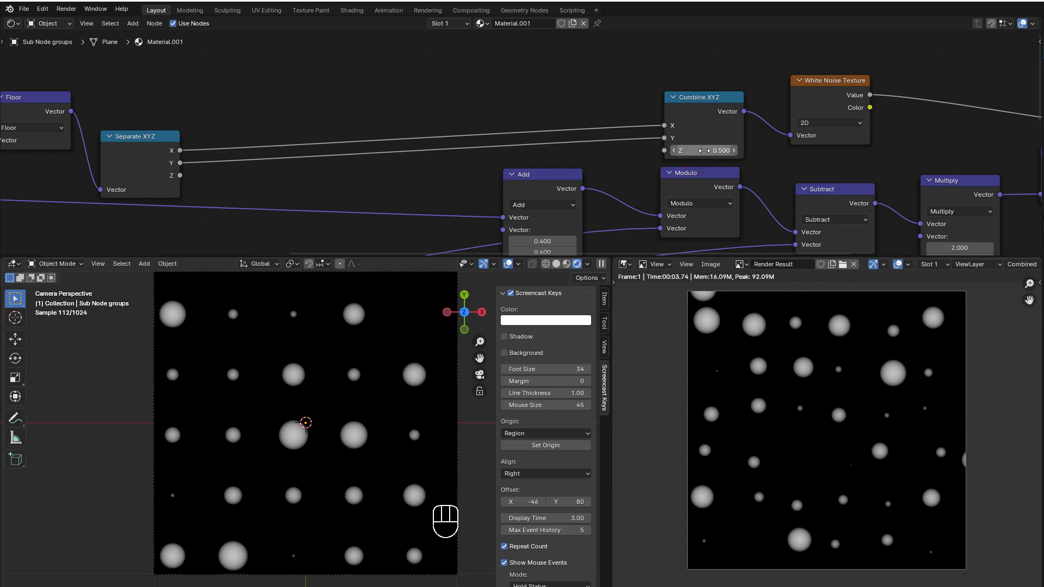
Set the original White Noise Texture to 3D and change its Combine XYZ's Z value to 1.4
left_click(806, 124)
left_click(809, 175)
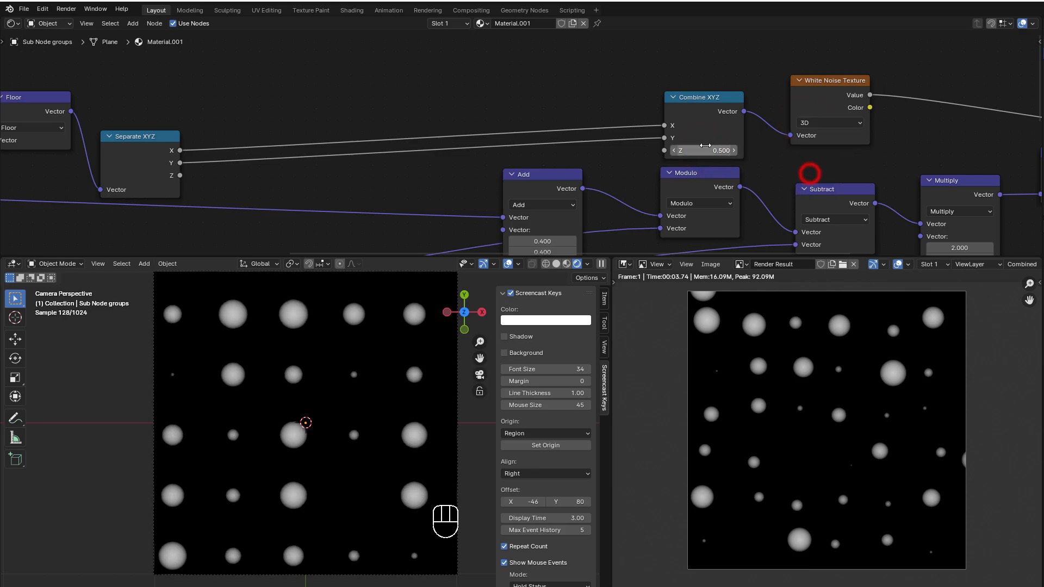
mouse_move(702, 151)
left_mouse_down()
mouse_move(711, 151)
mouse_move(698, 150)
left_mouse_up()
Move the Separate XYZ node down beside the two lower Combine XYZ nodes
scroll(580, 148, "down", 5)
middle_click_drag(387, 204, 480, 119)
scroll(480, 120, "down", 4)
middle_click_drag(343, 192, 408, 215)
scroll(379, 156, "up", 2)
scroll(379, 158, "down", 1)
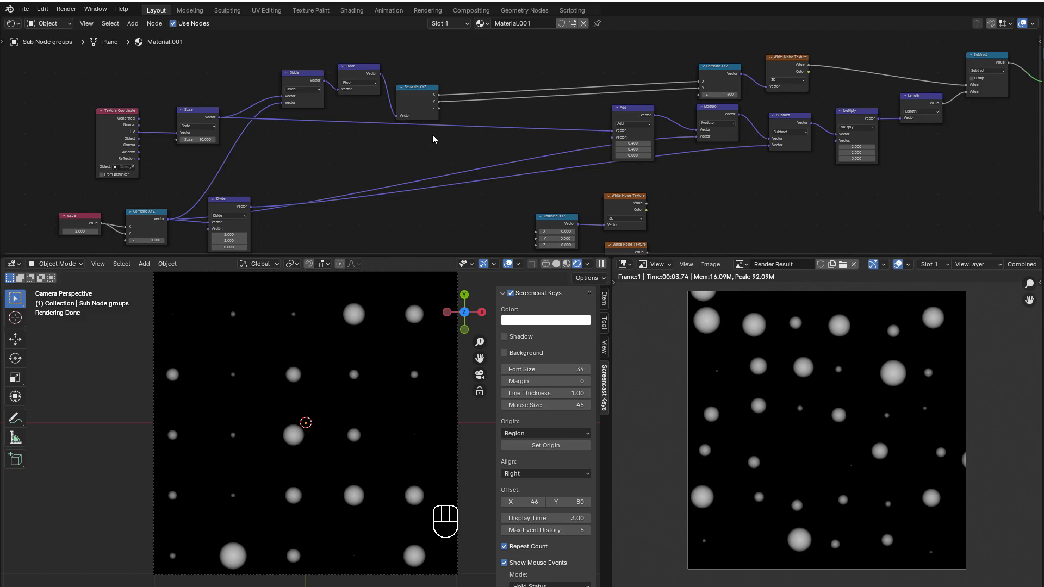
middle_click_drag(439, 154, 438, 109)
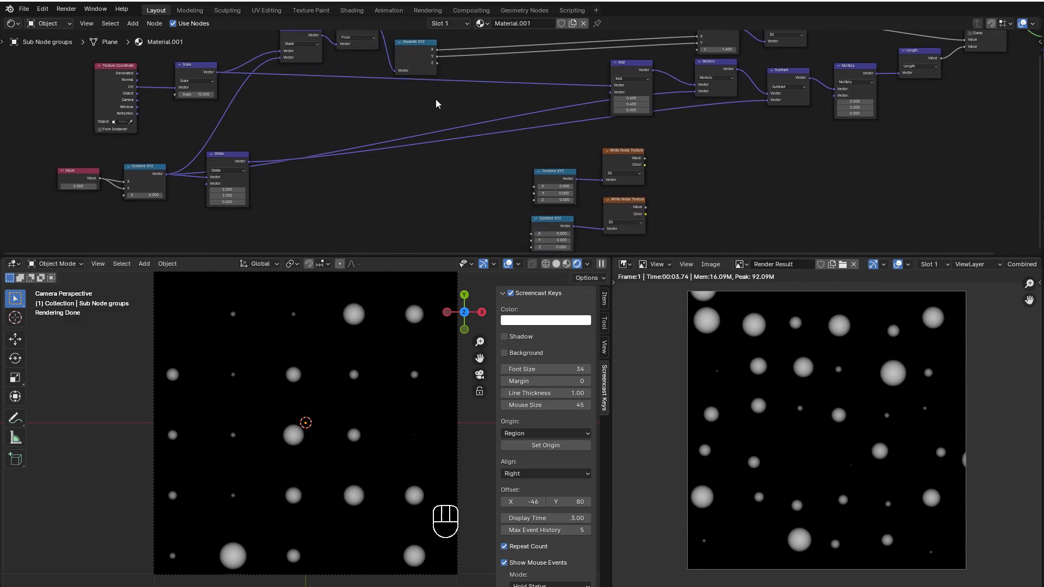
left_click_drag(419, 55, 426, 172)
Connect Separate XYZ's X and Y outputs to the matching inputs of the upper of the two lower Combine XYZ nodes
scroll(455, 204, "up", 5)
middle_click_drag(457, 203, 461, 168)
scroll(461, 167, "up", 2)
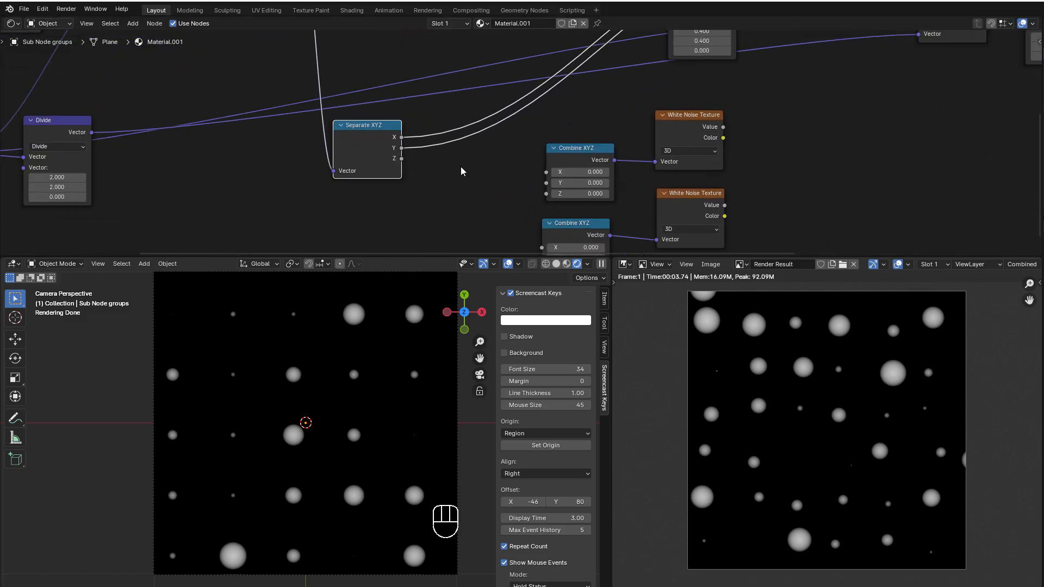
left_click_drag(392, 136, 561, 175)
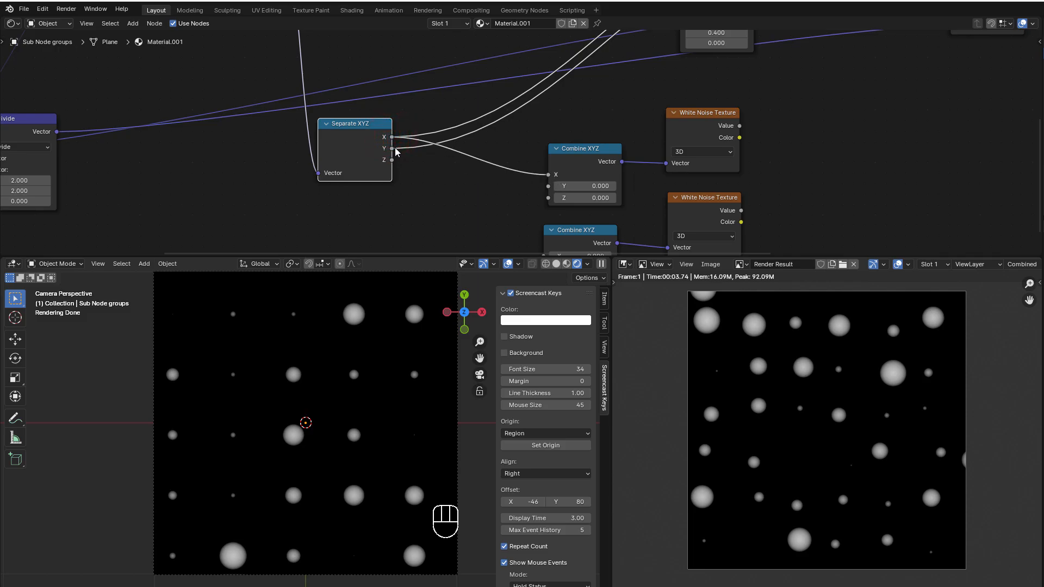
left_click_drag(392, 148, 549, 186)
middle_click_drag(511, 217, 515, 160)
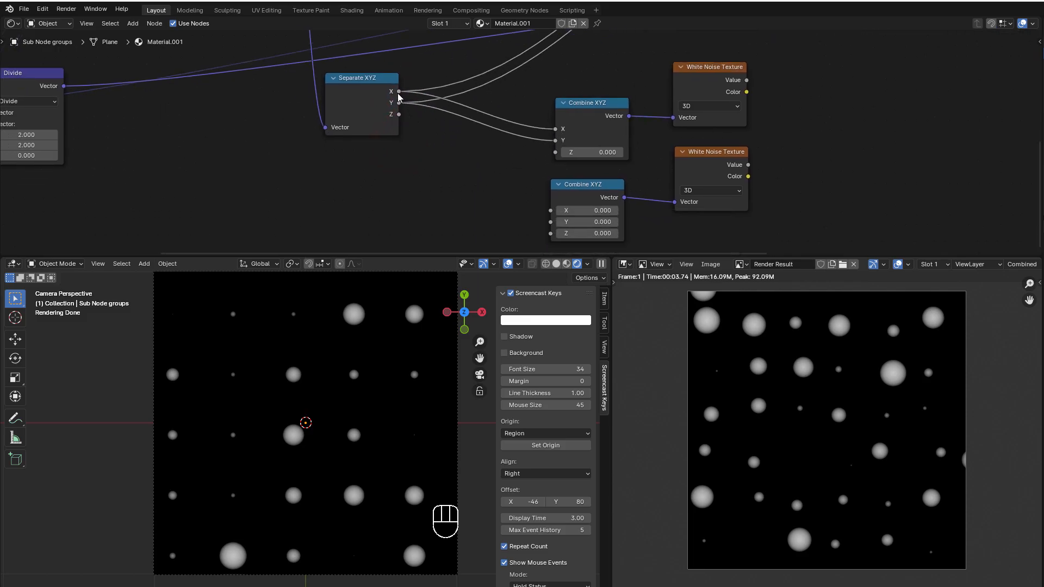
Connect Separate XYZ's X and Y to the lowest Combine XYZ, and set the two lower nodes' Z seeds to 1.4 and 1.7
left_click_drag(399, 93, 551, 210)
left_click_drag(463, 178, 551, 222)
mouse_move(596, 152)
left_mouse_down()
mouse_move(614, 151)
mouse_move(600, 151)
left_mouse_up()
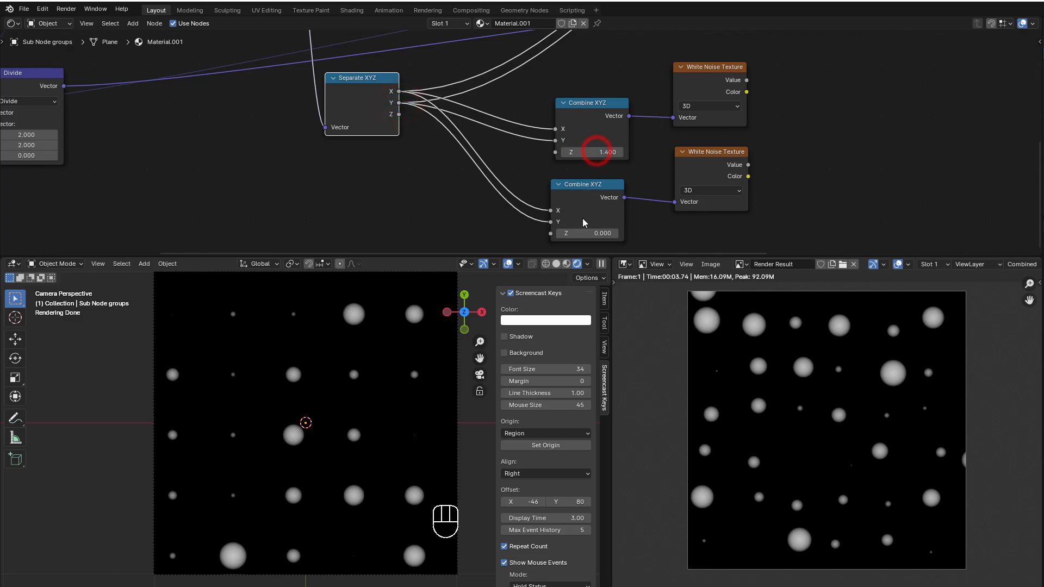
left_click_drag(586, 235, 591, 237)
scroll(790, 126, "down", 2)
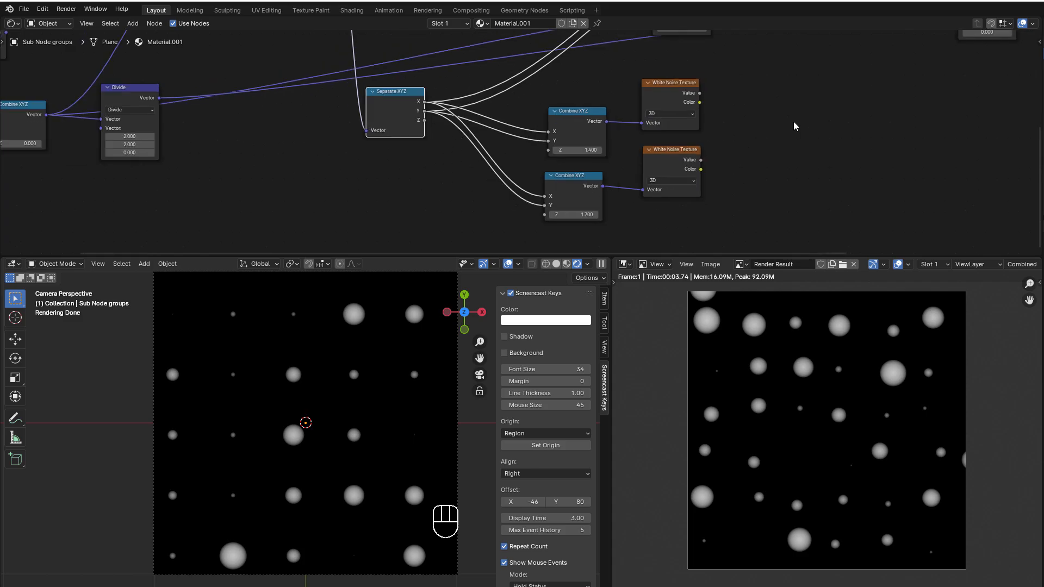
Move the Separate XYZ node back up beside the Floor node
middle_click_drag(778, 127, 628, 255)
scroll(401, 147, "down", 2)
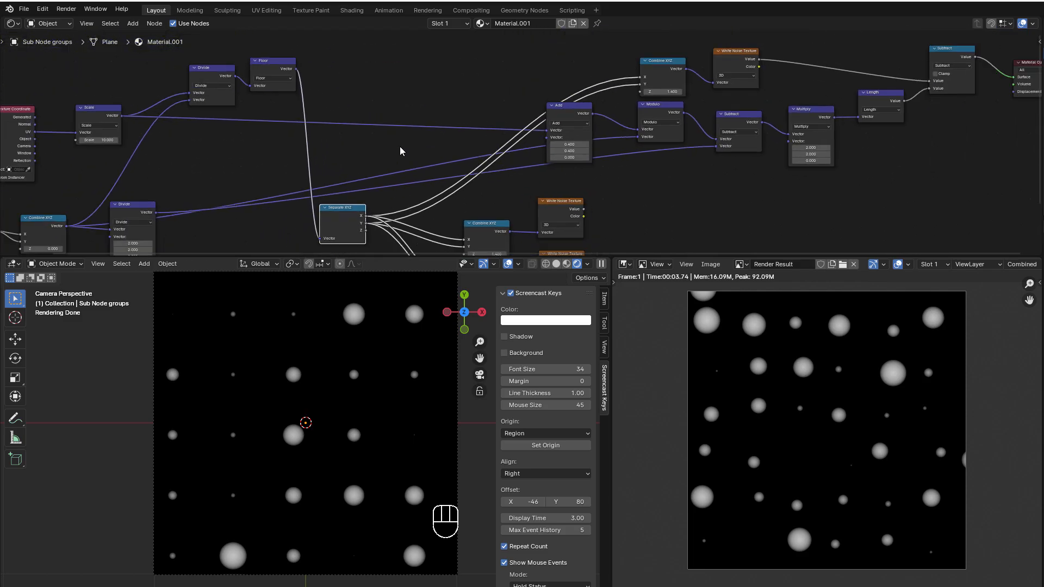
middle_click_drag(401, 150, 485, 144)
left_click_drag(433, 193, 471, 65)
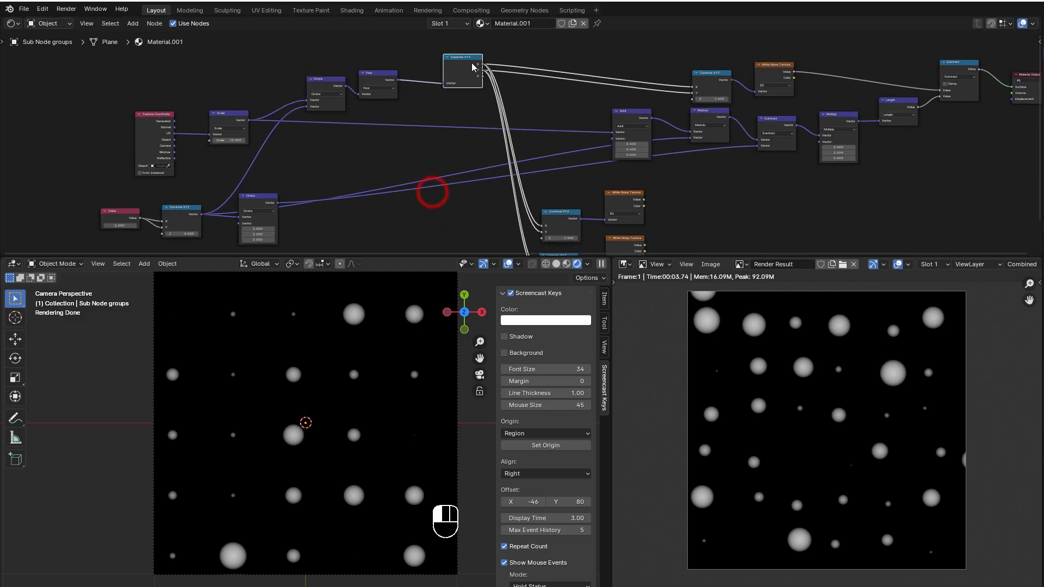
Spread out the node tree by moving the input nodes through Separate XYZ, plus the two lower noise pairs, further left
middle_click_drag(504, 132, 597, 135)
scroll(597, 135, "down", 2)
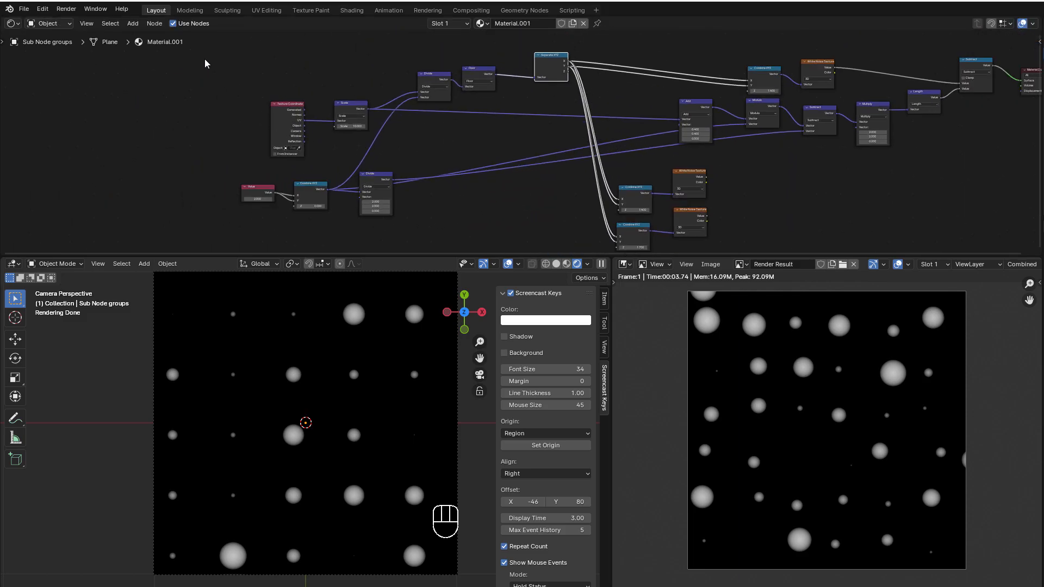
left_click_drag(204, 64, 570, 232)
left_click_drag(551, 68, 326, 86)
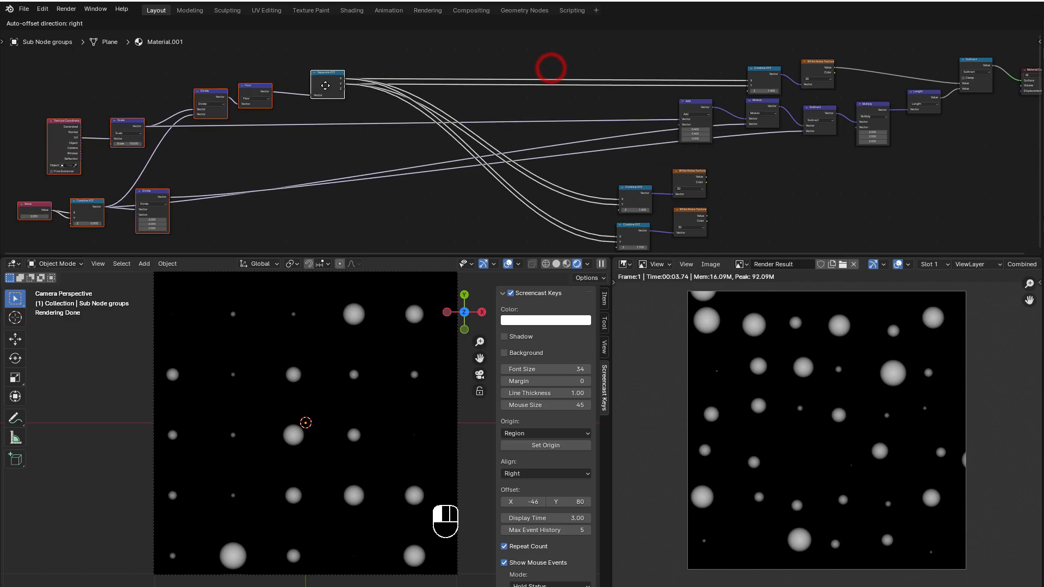
left_click_drag(571, 168, 686, 244)
left_click_drag(685, 175, 562, 181)
Duplicate the dot-size Combine XYZ node below the Add node and connect its Vector output to Add's second vector input
middle_click_drag(645, 183, 565, 201)
scroll(516, 187, "up", 1)
scroll(552, 171, "up", 1)
scroll(602, 193, "up", 1)
scroll(532, 234, "up", 1)
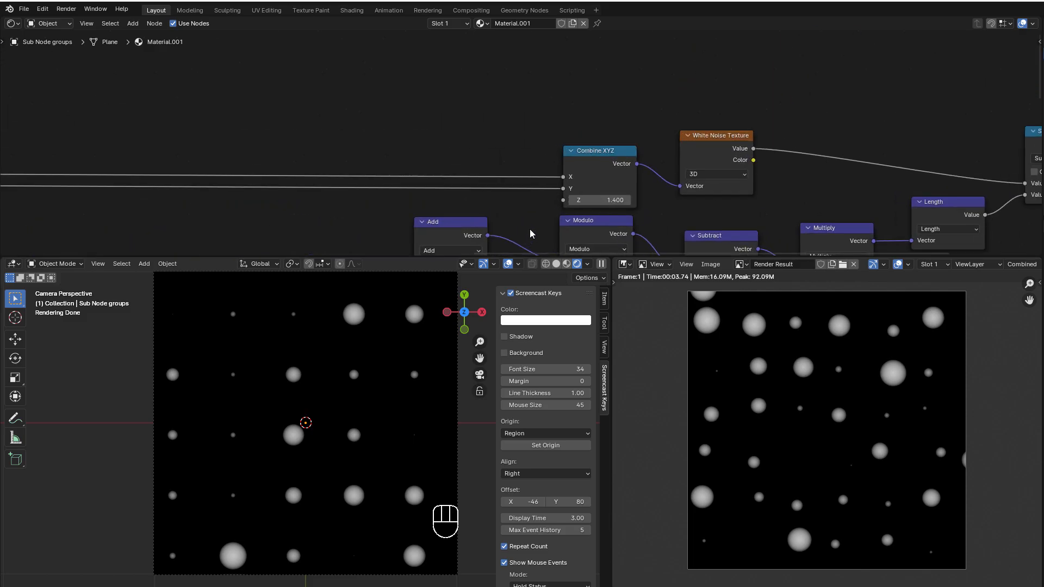
scroll(532, 234, "up", 1)
scroll(620, 198, "down", 1)
middle_click_drag(632, 200, 711, 95)
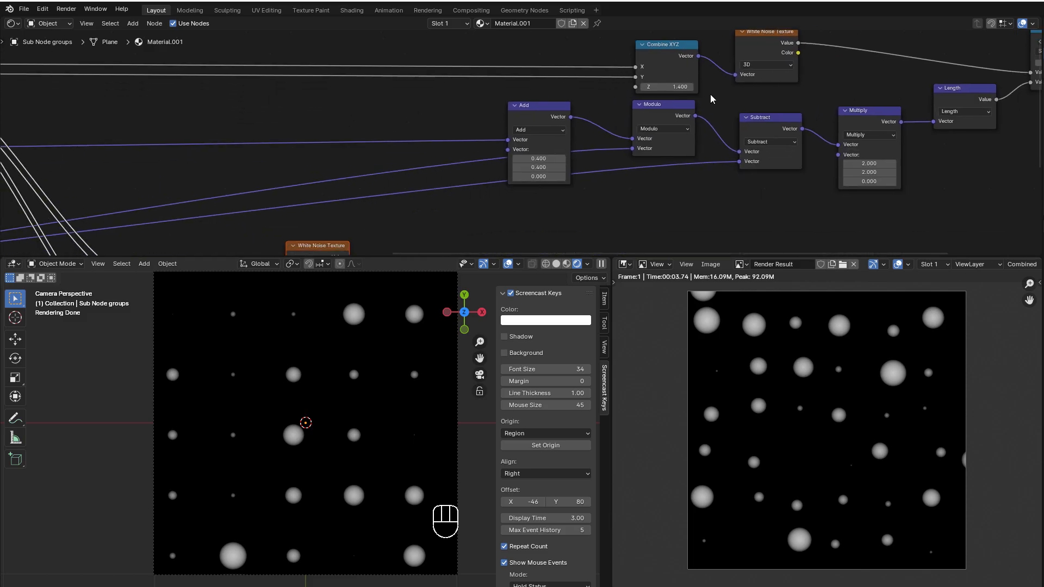
left_click(667, 59)
key("shift+d")
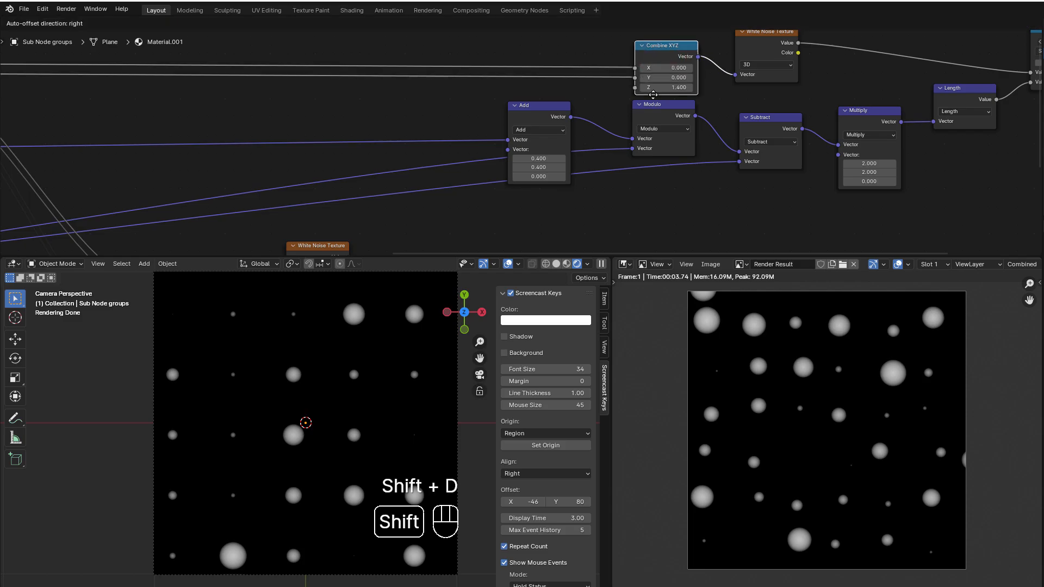
left_click(452, 229)
middle_click_drag(521, 235, 548, 156)
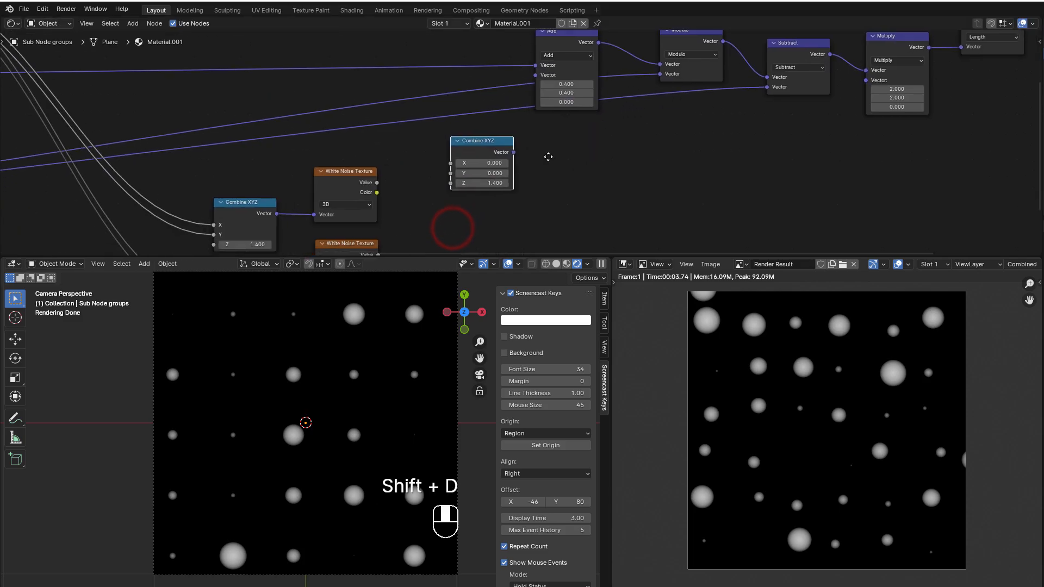
left_click_drag(510, 93, 536, 74)
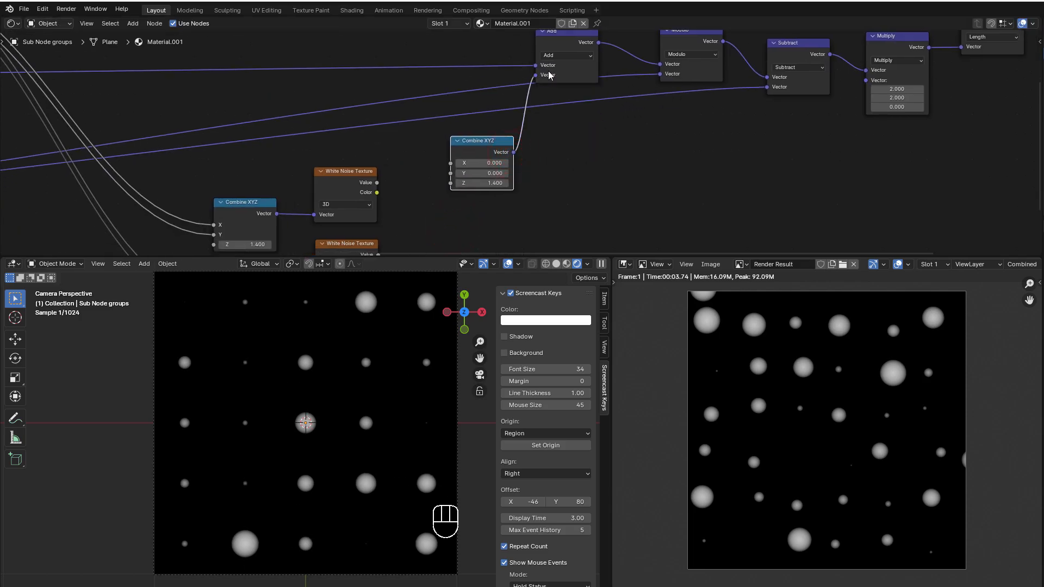
Connect the two lower White Noise Textures' Value outputs to the X and Y inputs of the new Combine XYZ
middle_click_drag(554, 165, 608, 123)
scroll(608, 123, "up", 1)
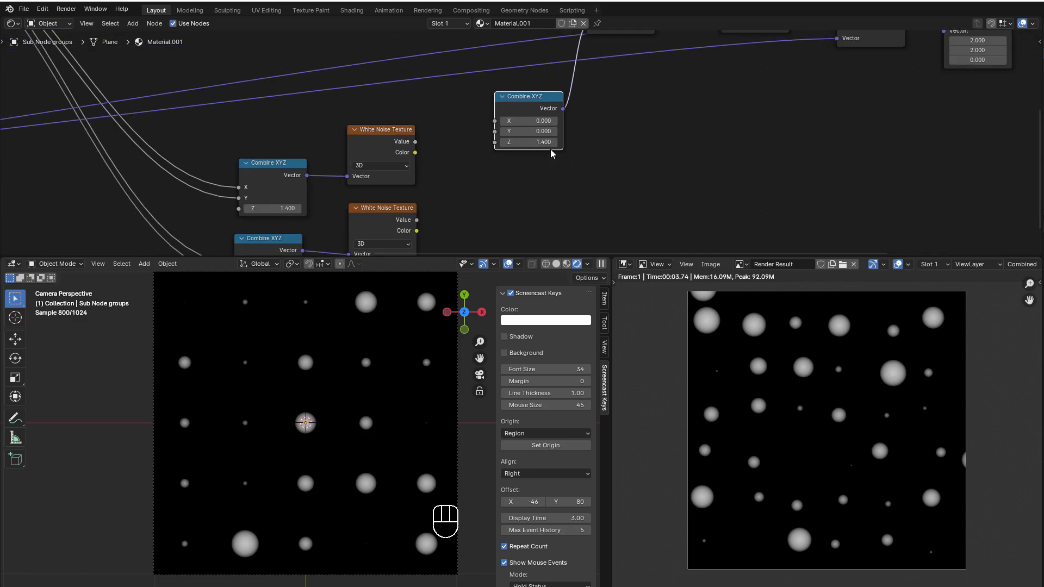
left_click_drag(415, 141, 495, 121)
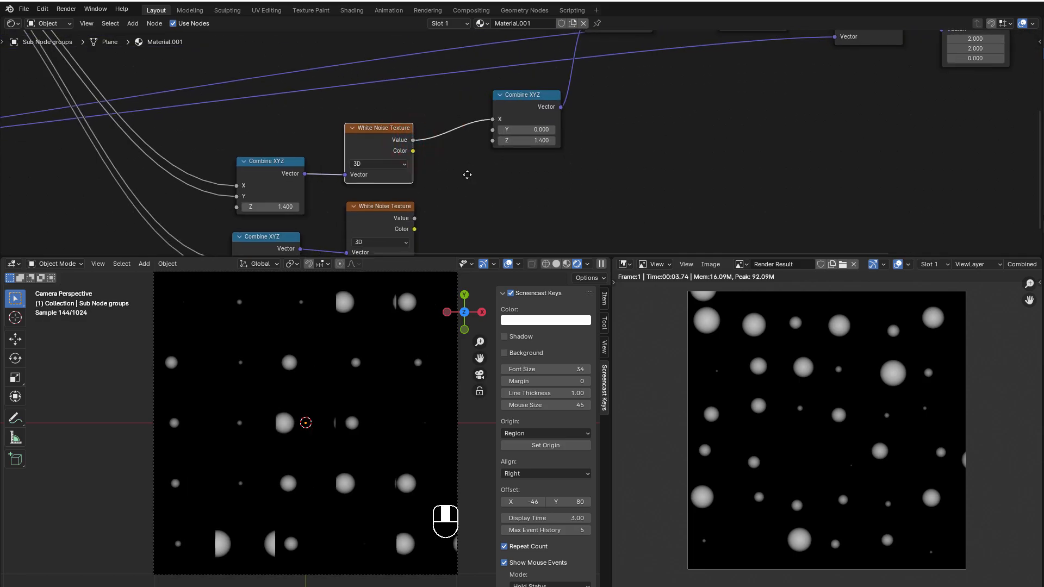
middle_click_drag(471, 171, 430, 191)
left_click_drag(408, 194, 486, 105)
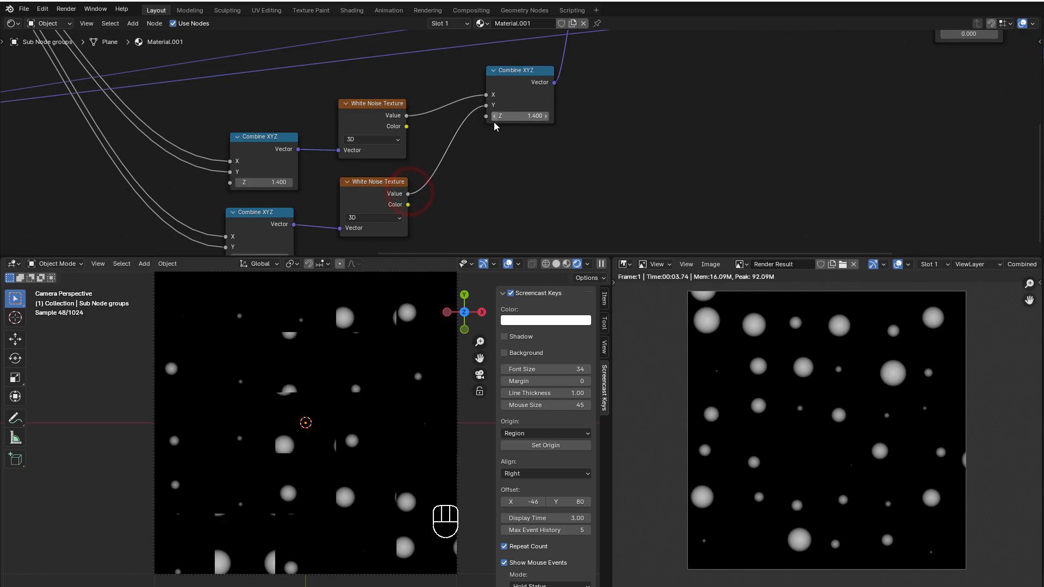
Move both lower Combine XYZ and White Noise pairs left to make room before the offset Combine XYZ
scroll(312, 442, "up", 3)
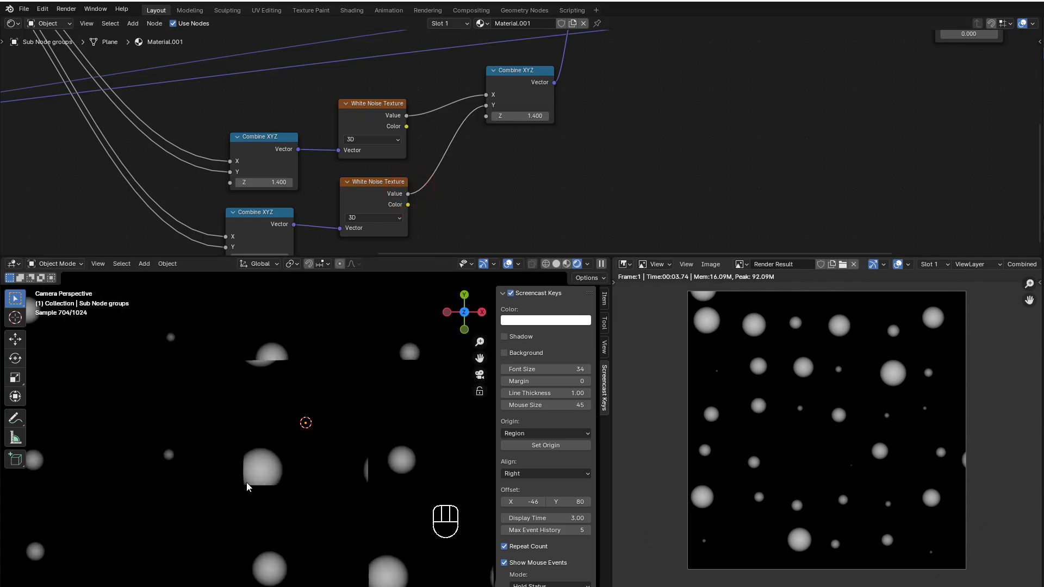
scroll(443, 203, "down", 2)
middle_click_drag(444, 203, 555, 180)
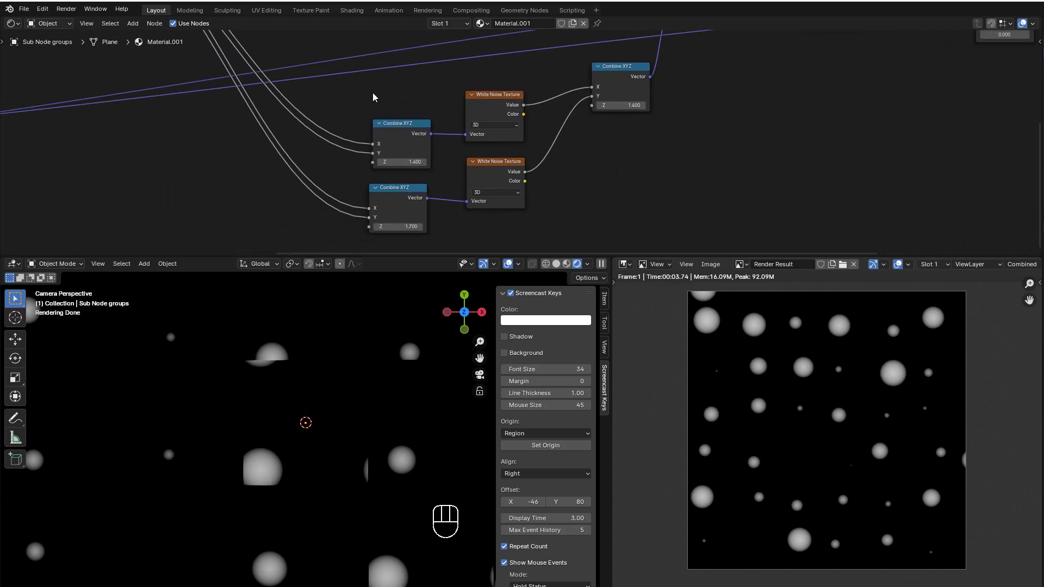
left_click_drag(373, 98, 492, 226)
left_click_drag(493, 104, 379, 111)
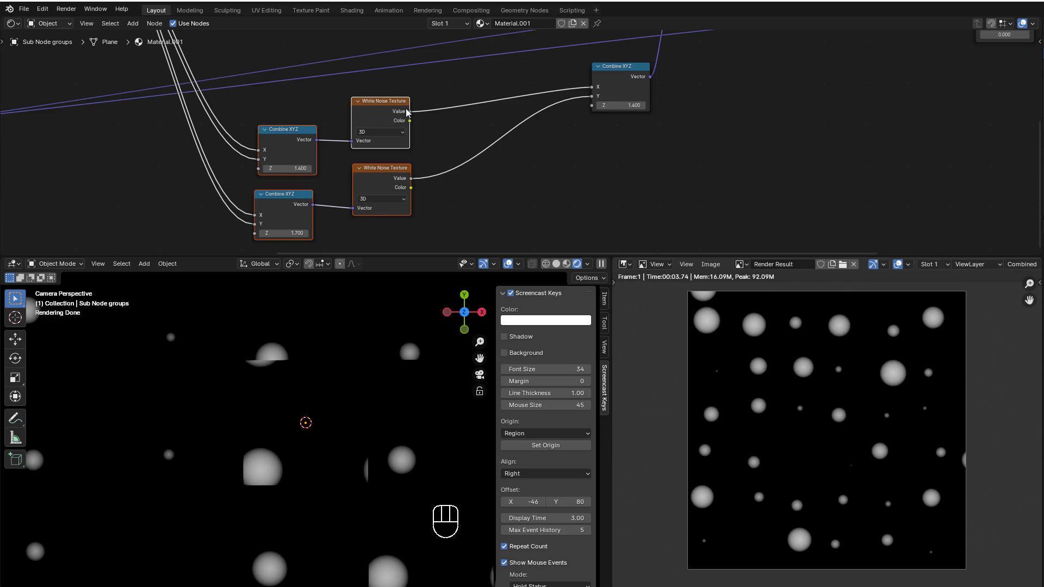
scroll(407, 111, "up", 1)
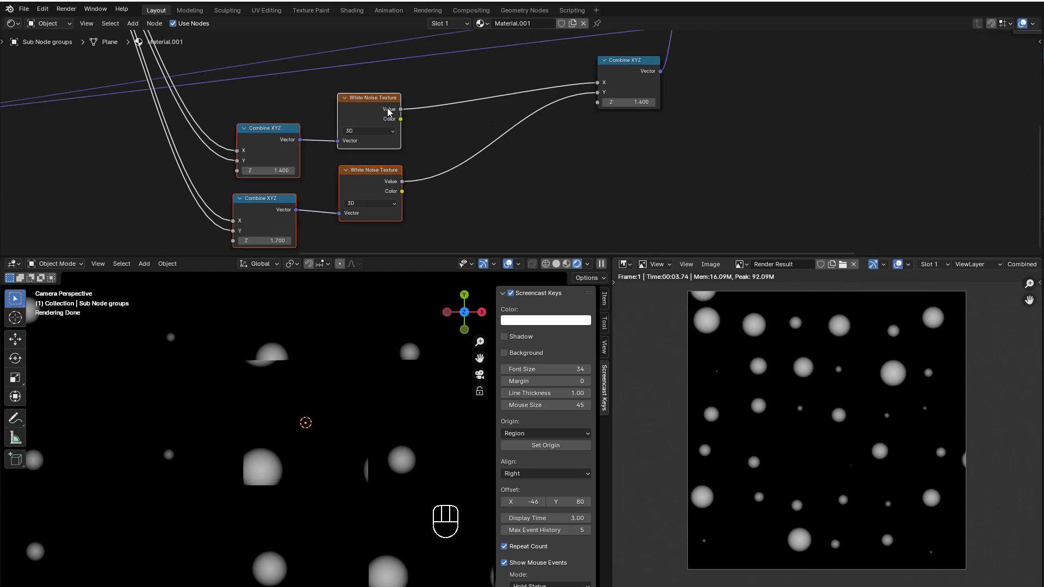
Insert a Math node between the upper offset noise and the Combine XYZ's X input, and set it to Subtract
scroll(438, 123, "up", 2)
middle_click_drag(438, 122, 401, 143)
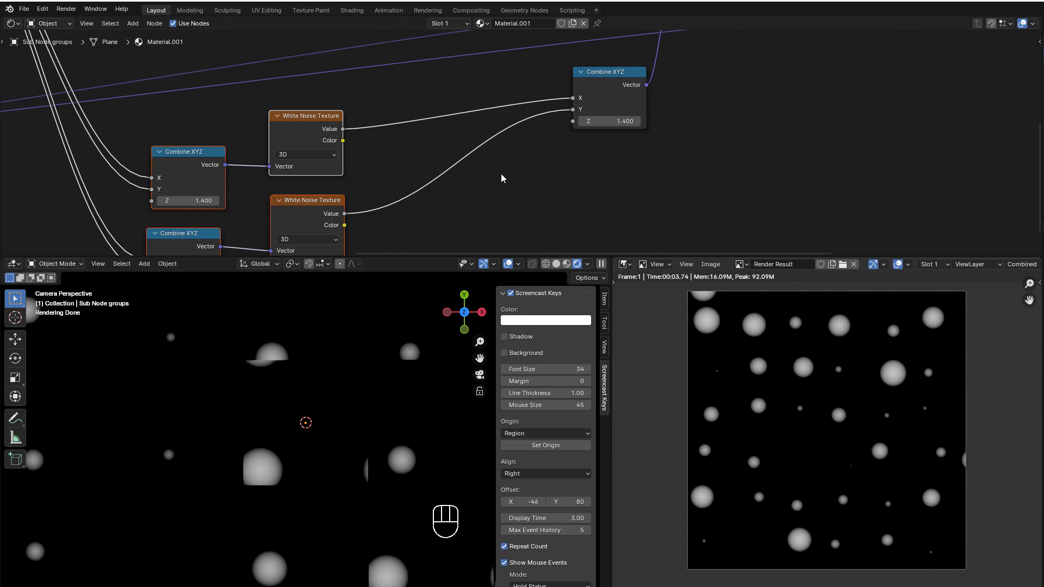
key("shift+a")
mouse_move(506, 178)
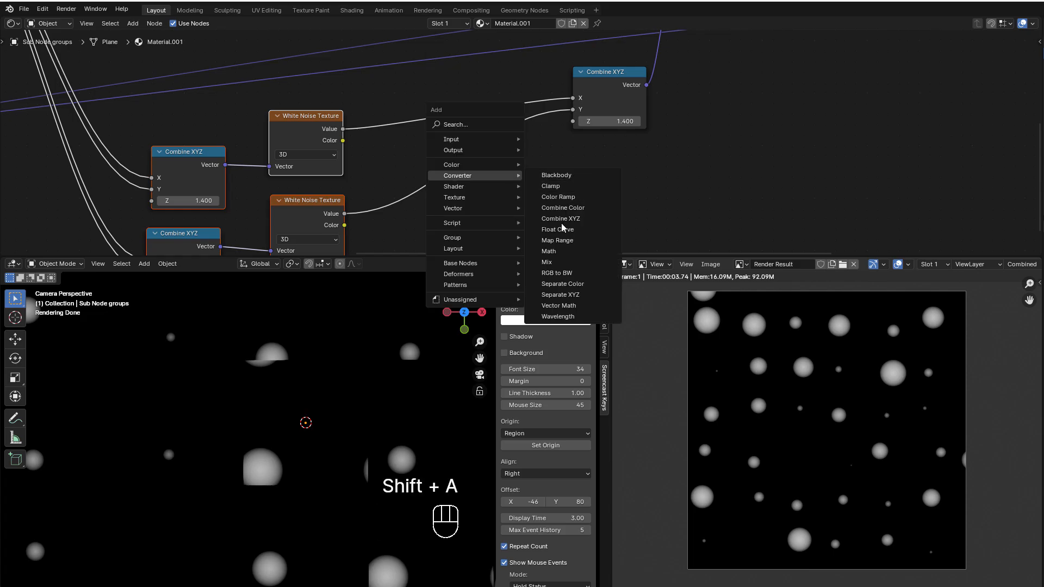
left_click(562, 256)
left_click(370, 96)
left_click(412, 124)
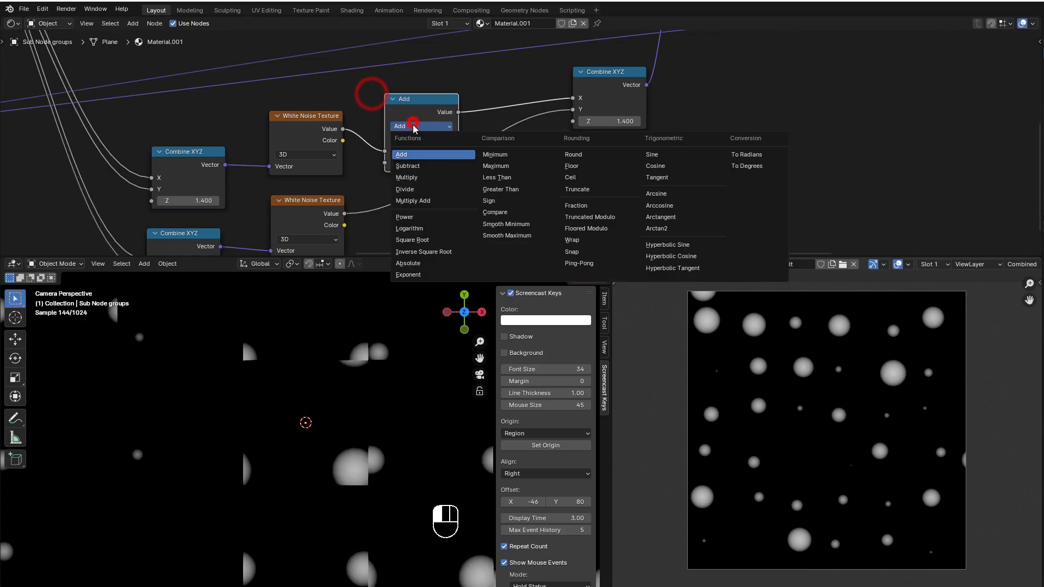
left_click(417, 170)
Reposition the Subtract node and insert a duplicate of it between the lower offset noise and the Combine XYZ's Y input
left_click_drag(411, 105, 397, 92)
key("shift+d")
left_click(412, 185)
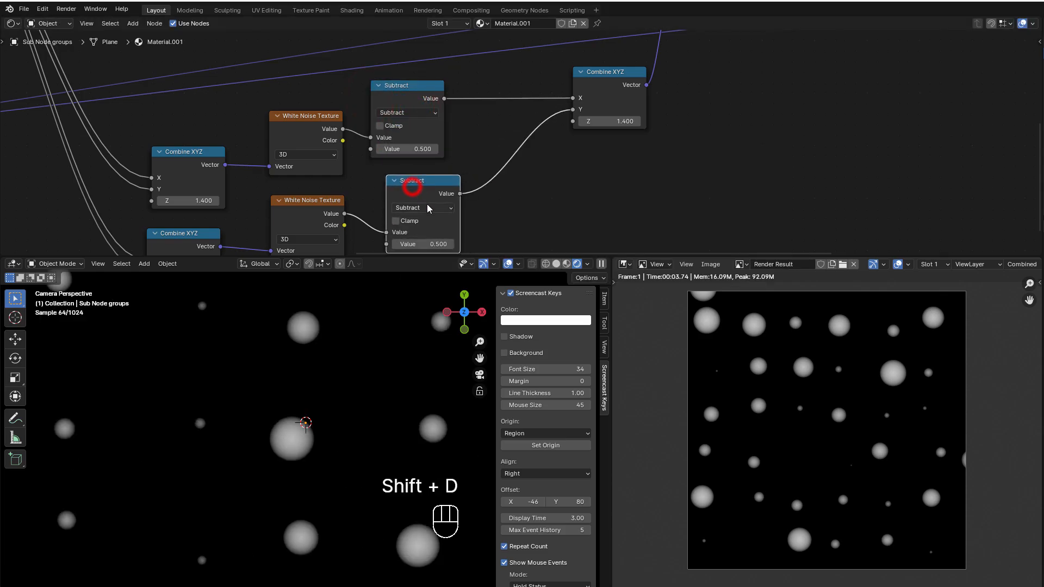
Set the offset seeds by changing the upper Combine XYZ's Z to 1.9 and the lower one's Z to 3.8
scroll(267, 391, "down", 3)
middle_click_drag(495, 221, 608, 177)
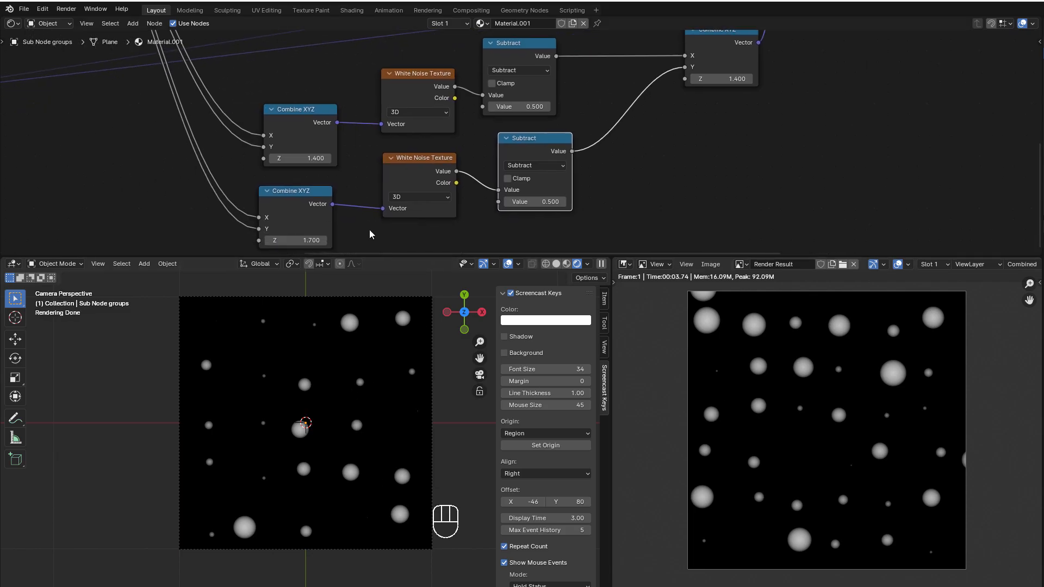
left_click_drag(302, 240, 306, 240)
left_click_drag(299, 156, 307, 157)
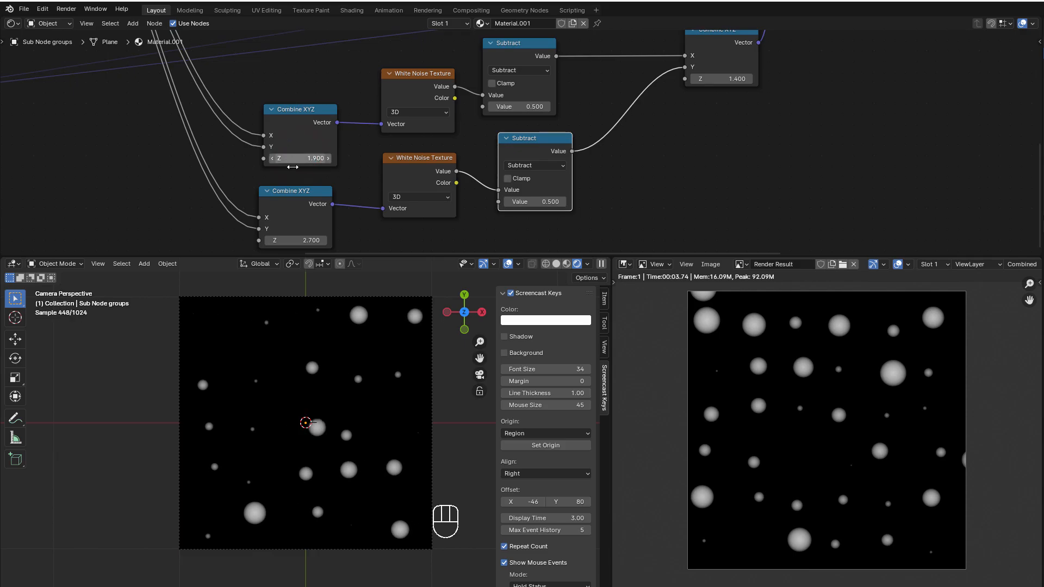
left_click_drag(298, 240, 303, 240)
scroll(615, 176, "down", 2)
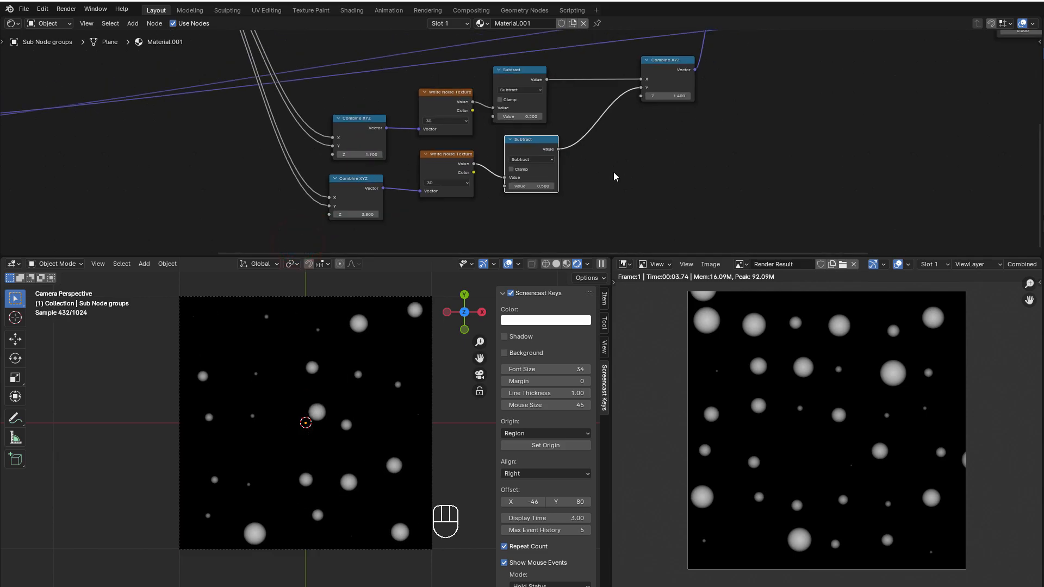
Change the Z seed of the Combine XYZ that feeds the dot-size White Noise Texture
middle_click_drag(630, 104, 311, 103)
scroll(518, 154, "up", 1)
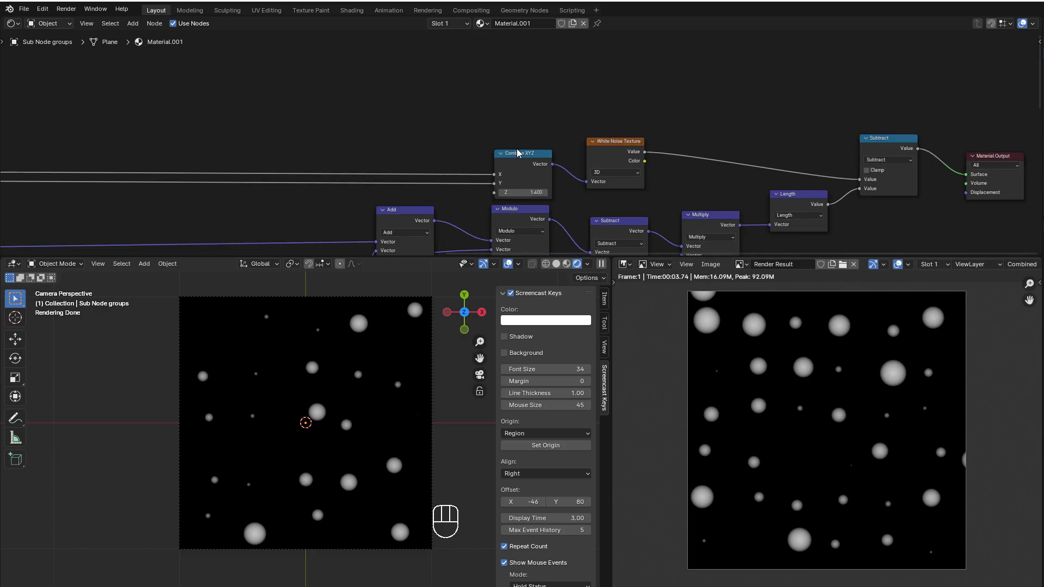
scroll(517, 153, "up", 1)
middle_click_drag(517, 153, 502, 91)
left_click_drag(509, 134, 502, 134)
Set the Value node that controls the cell size to 4.2
scroll(171, 168, "down", 2)
middle_click_drag(170, 168, 693, 163)
scroll(544, 164, "up", 3)
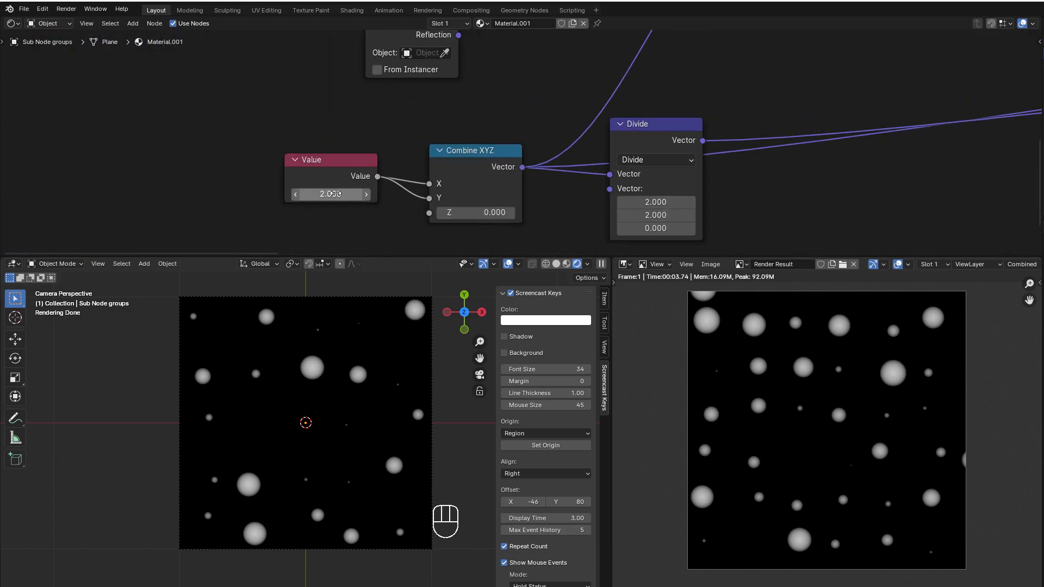
left_click_drag(335, 193, 363, 194)
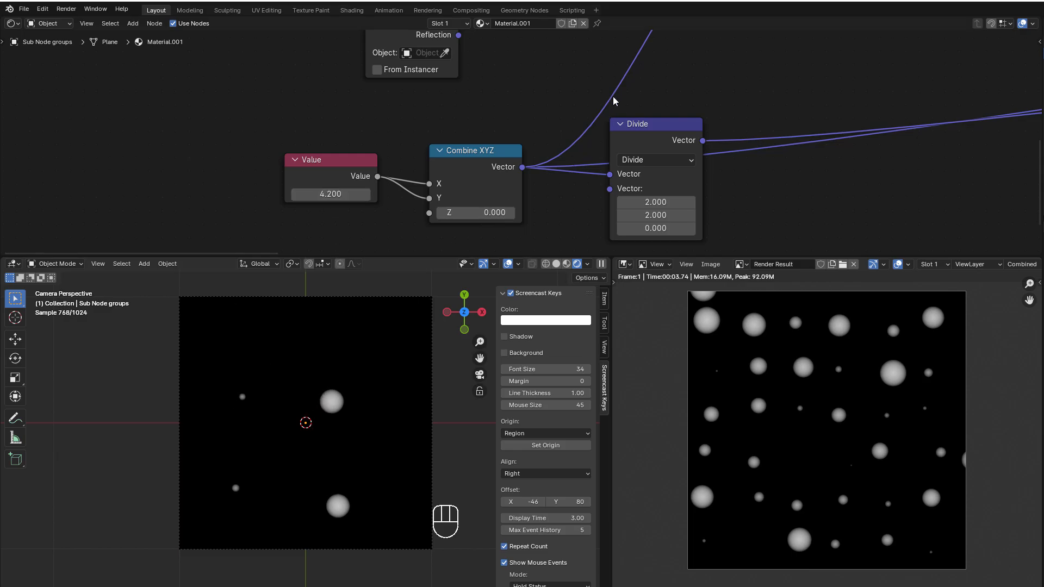
Set the Scale node after the Texture Coordinate to 37.1
mouse_move(604, 83)
middle_mouse_down()
mouse_move(541, 178)
mouse_move(541, 215)
middle_mouse_up()
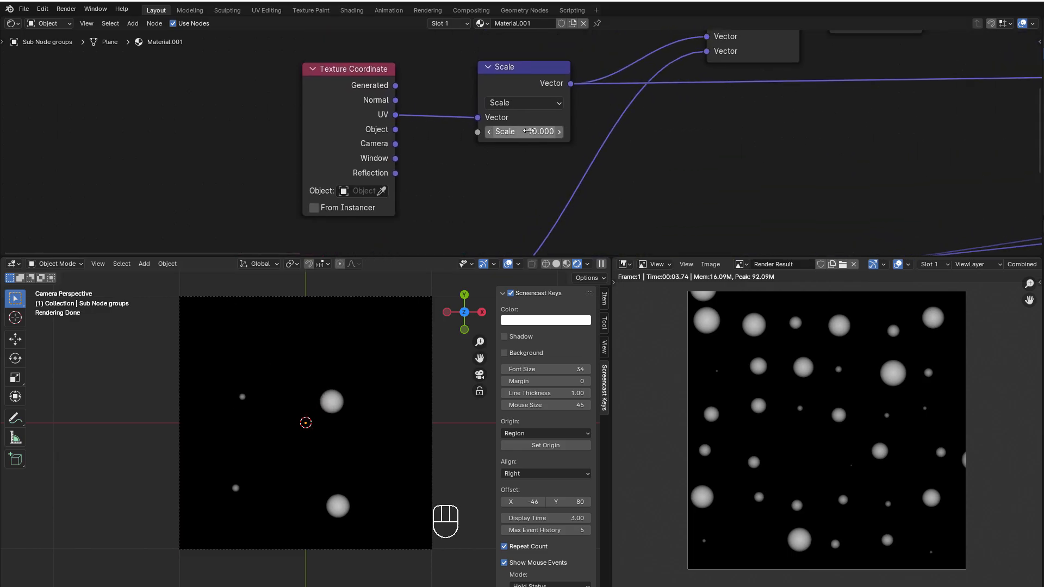
left_click(523, 130)
left_click_drag(523, 129, 555, 129)
Set the cell-size Value node to 5.7 and inspect the dots in the rendered viewport
middle_click_drag(466, 191, 479, 236)
left_click_drag(268, 155, 277, 154)
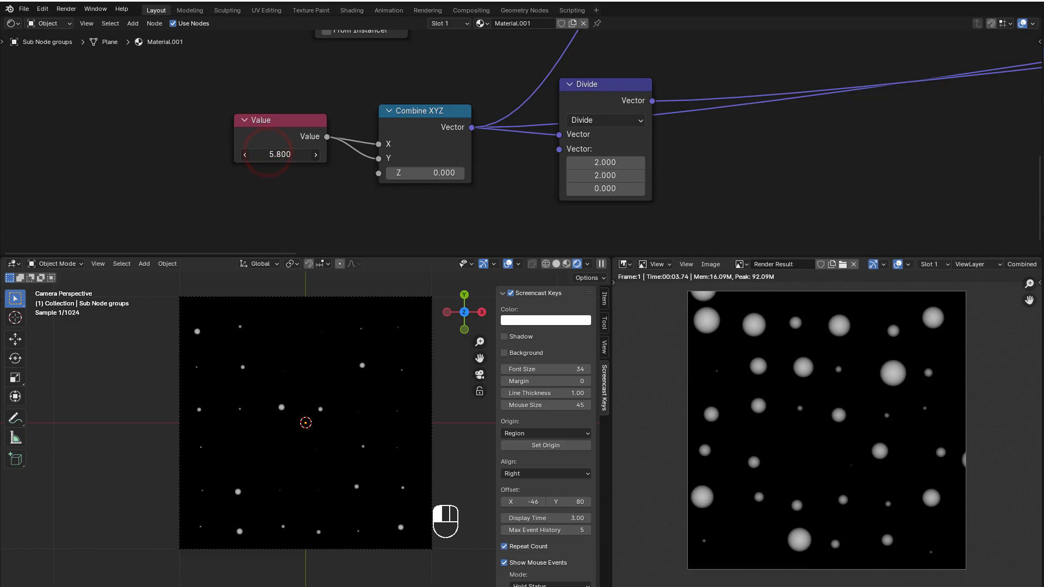
scroll(821, 173, "down", 4)
middle_click_drag(841, 165, 726, 178)
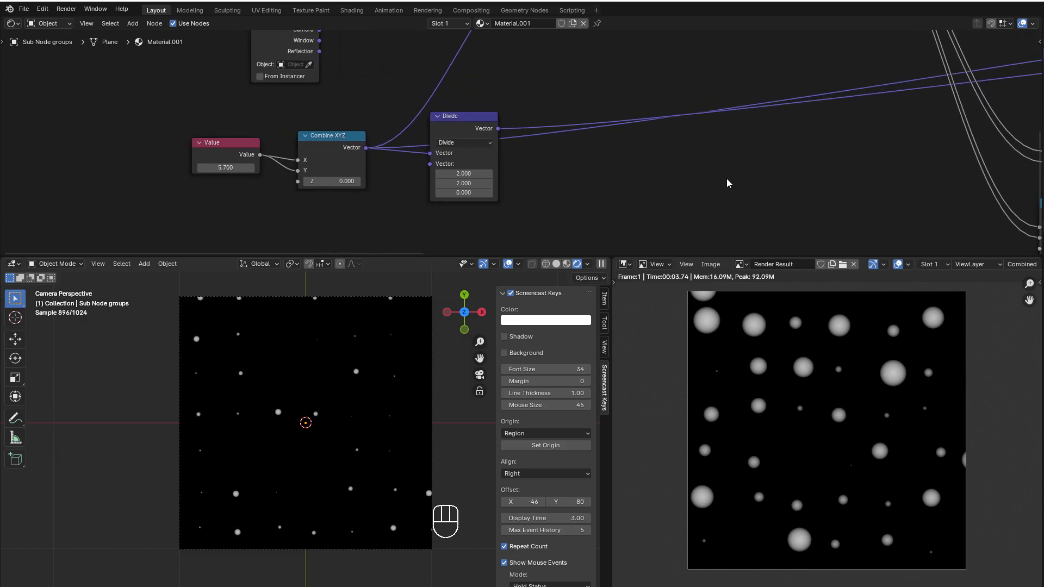
scroll(727, 178, "down", 3)
scroll(343, 427, "up", 3)
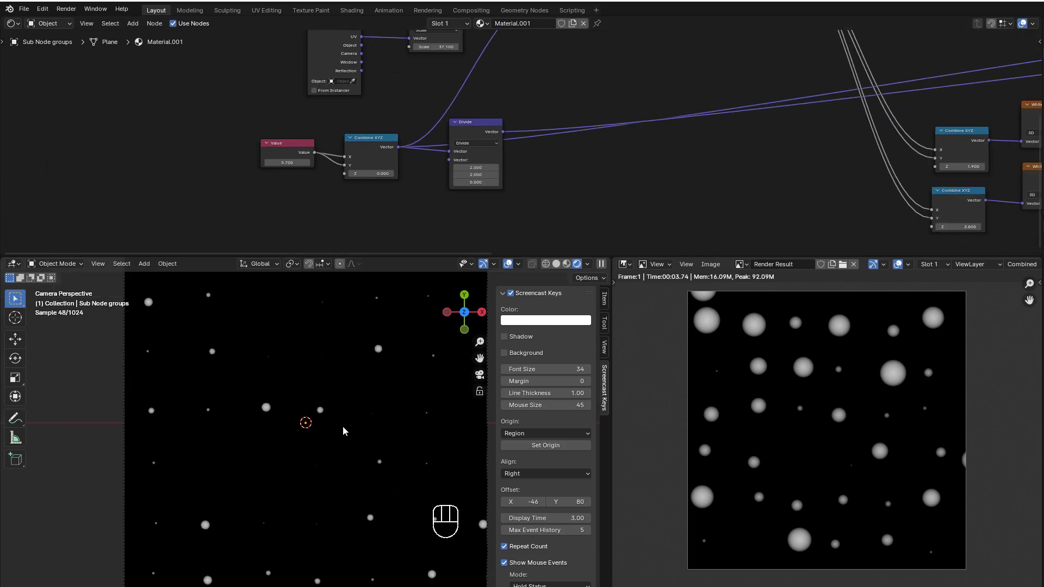
Duplicate the offset Subtract node twice, inserting one copy on each link into the X and Y inputs of the offset Combine XYZ
scroll(571, 186, "down", 3)
middle_click_drag(686, 158, 245, 165)
scroll(340, 165, "up", 6)
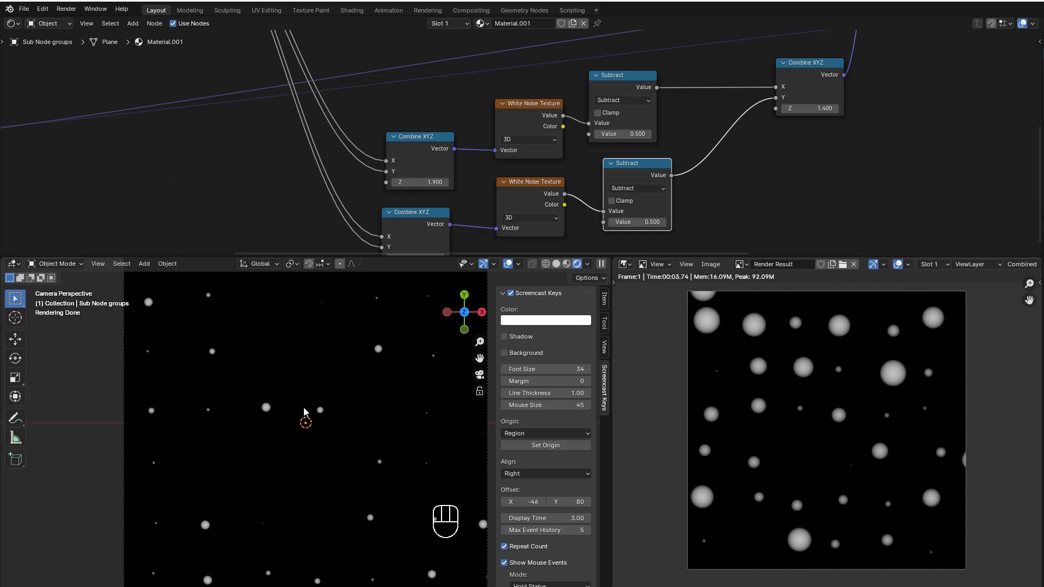
scroll(252, 419, "up", 1)
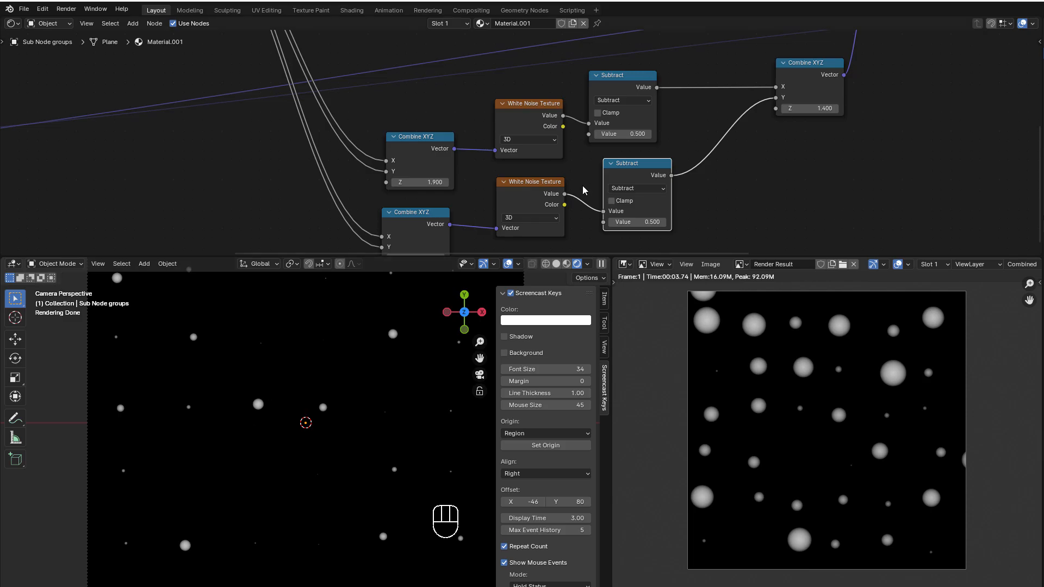
left_click(607, 84)
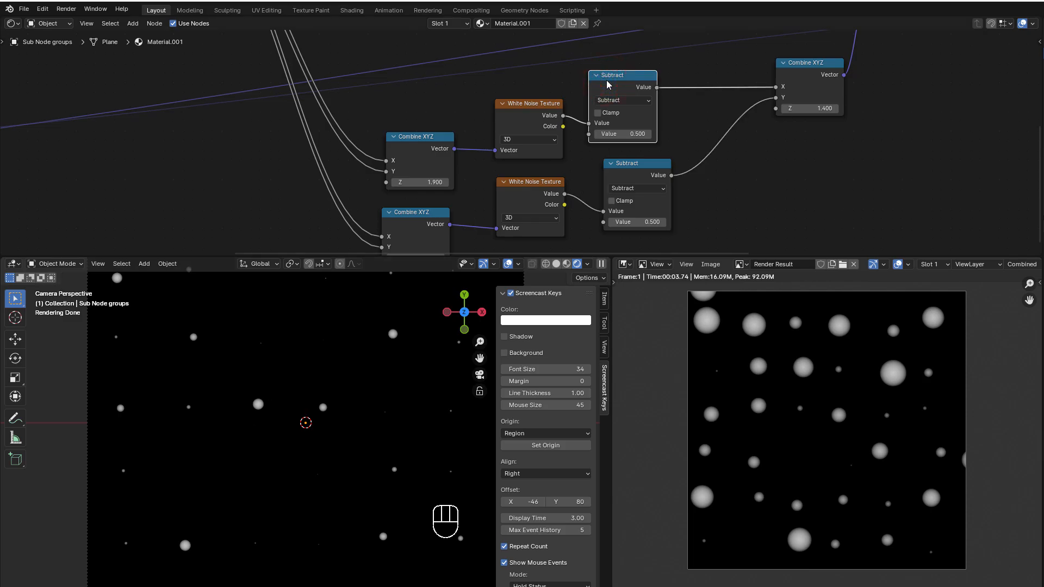
key("shift+d")
left_click(711, 71)
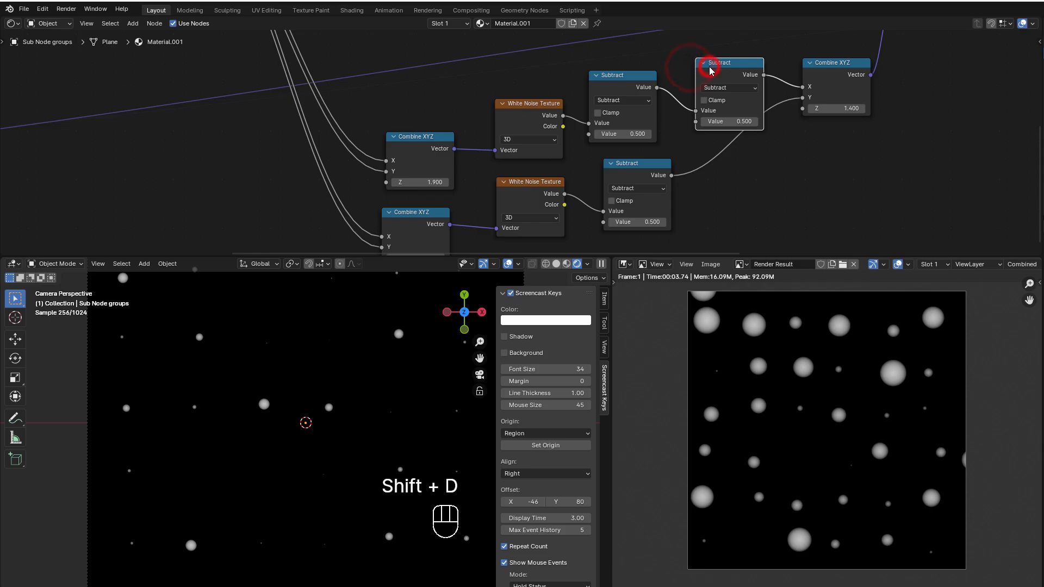
key("shift+d")
left_click(714, 151)
Switch the two duplicated math nodes feeding the offset Combine XYZ from Subtract to Multiply
left_click(719, 87)
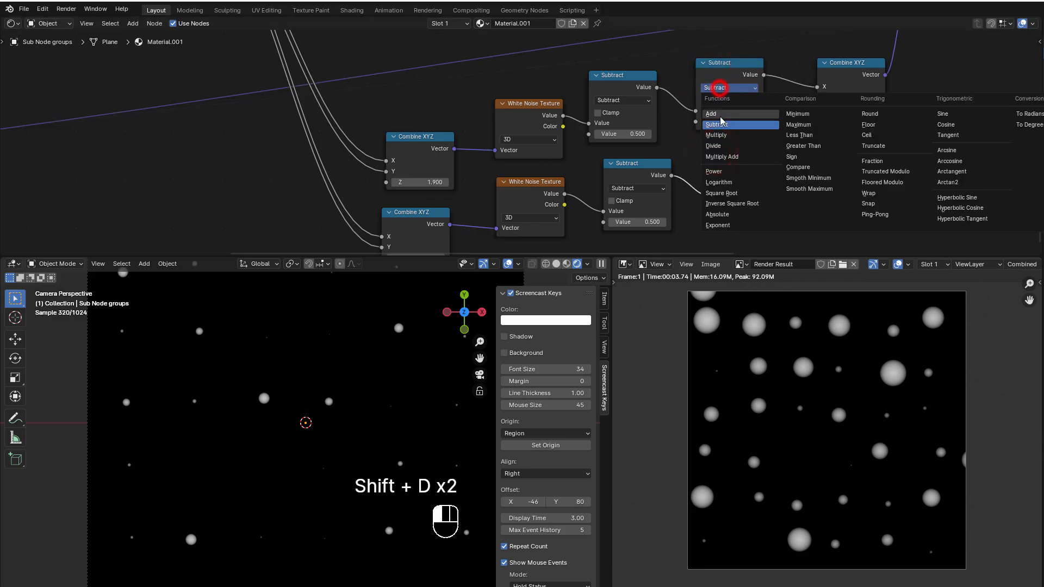
left_click(717, 135)
left_click(743, 173)
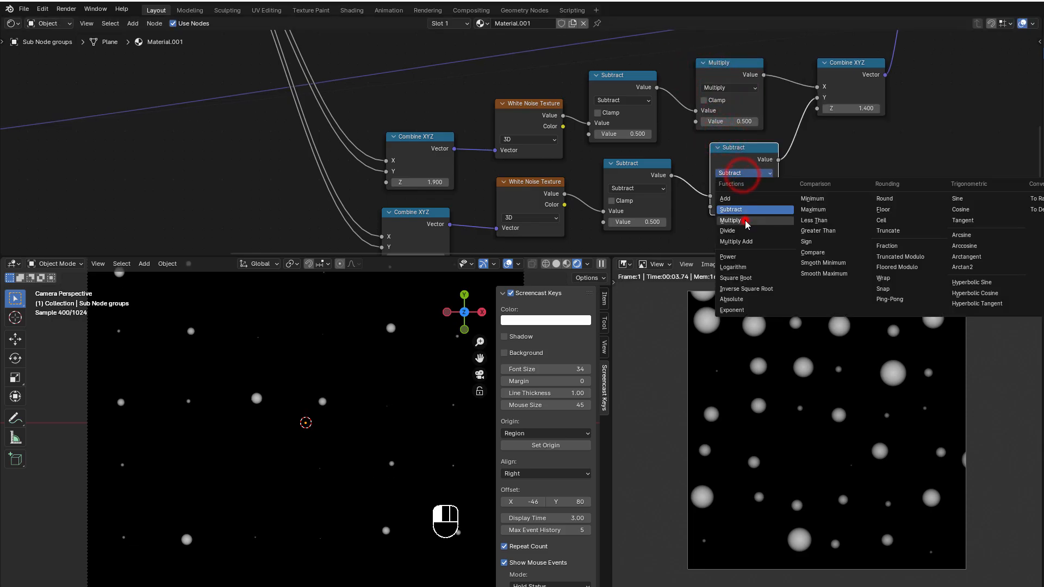
left_click(745, 221)
Set the multiplier of the Y-offset Multiply node to 4.6 and that of the X-offset Multiply node to 3.8
left_click_drag(749, 207, 777, 208)
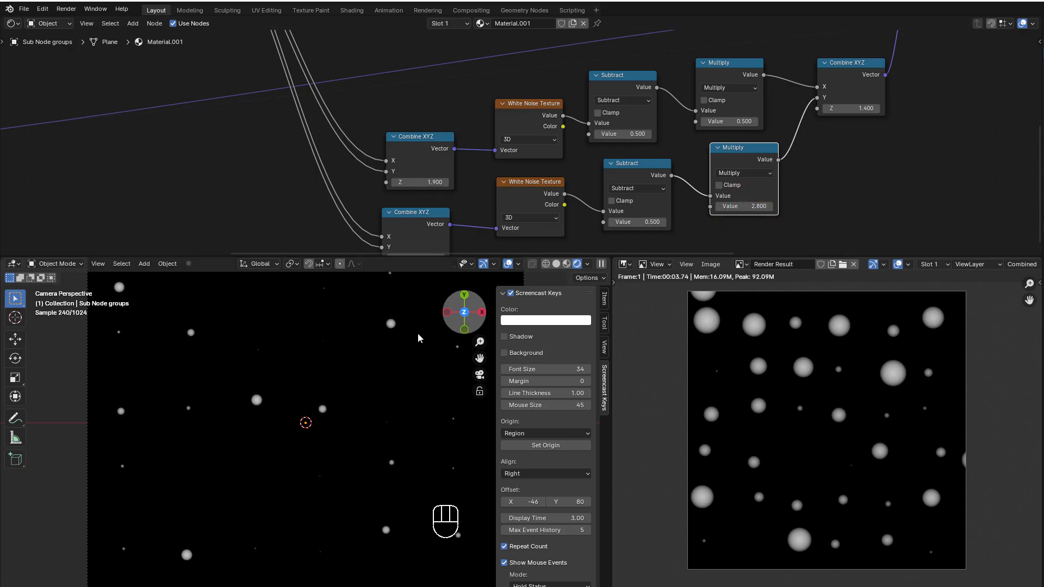
scroll(234, 442, "down", 2)
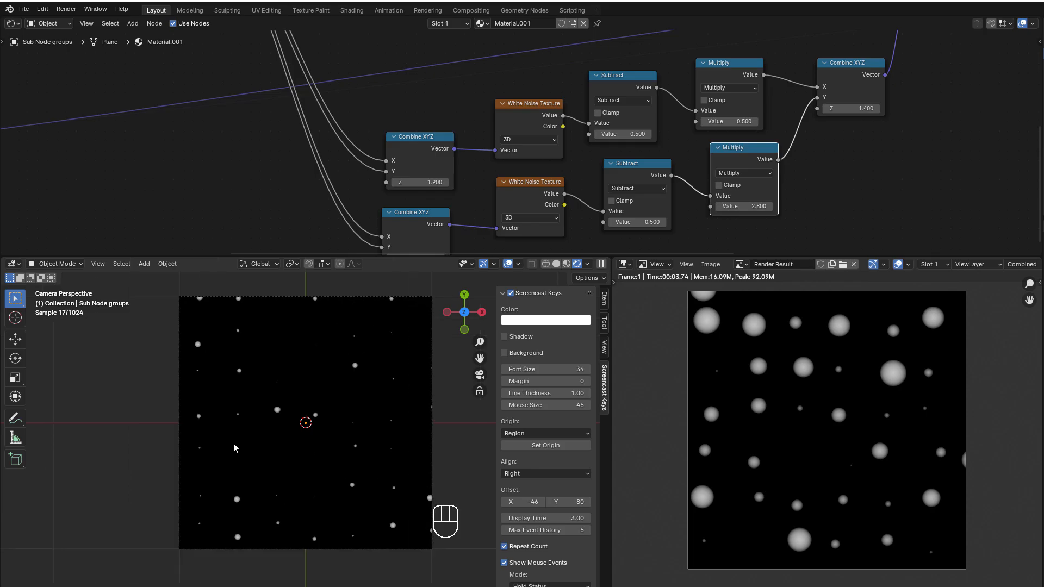
mouse_move(745, 208)
left_mouse_down()
mouse_move(775, 207)
mouse_move(753, 207)
left_mouse_up()
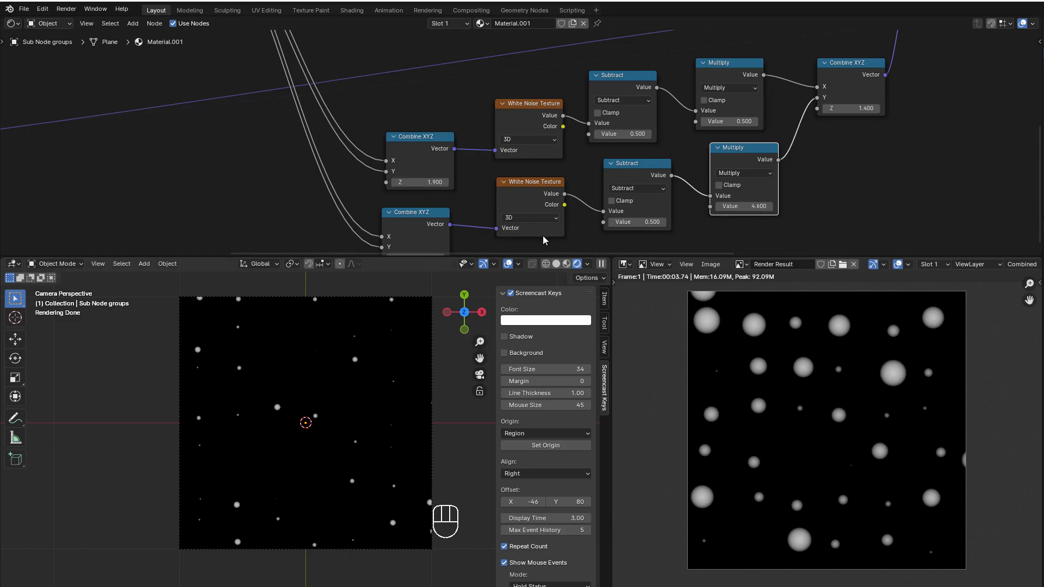
mouse_move(732, 122)
left_mouse_down()
mouse_move(748, 121)
mouse_move(725, 122)
left_mouse_up()
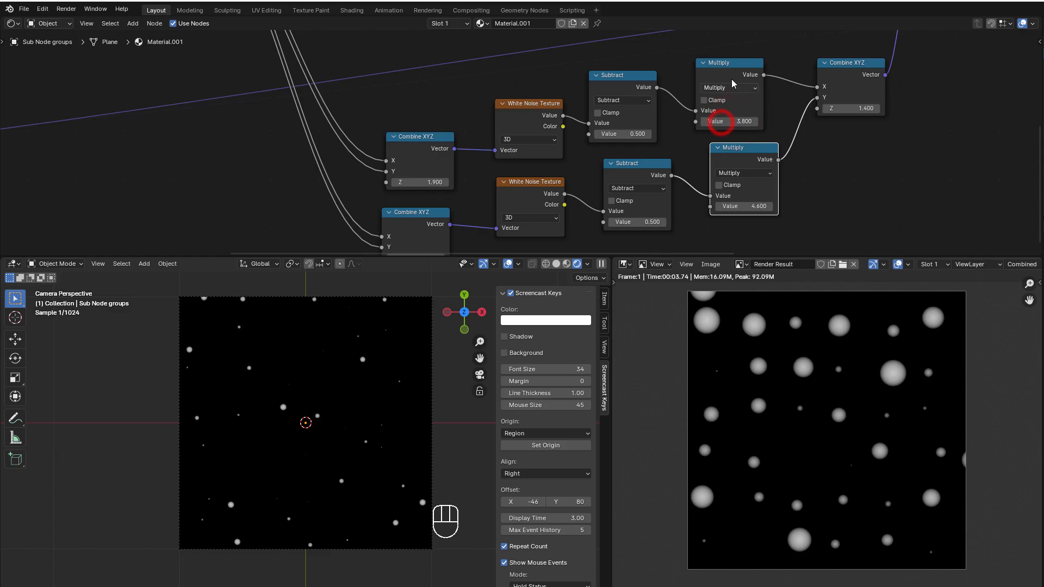
Add a Math Subtract node fed by the cell-size Value node and set its subtracted value to 1
scroll(348, 209, "down", 2)
middle_click_drag(174, 216, 579, 219)
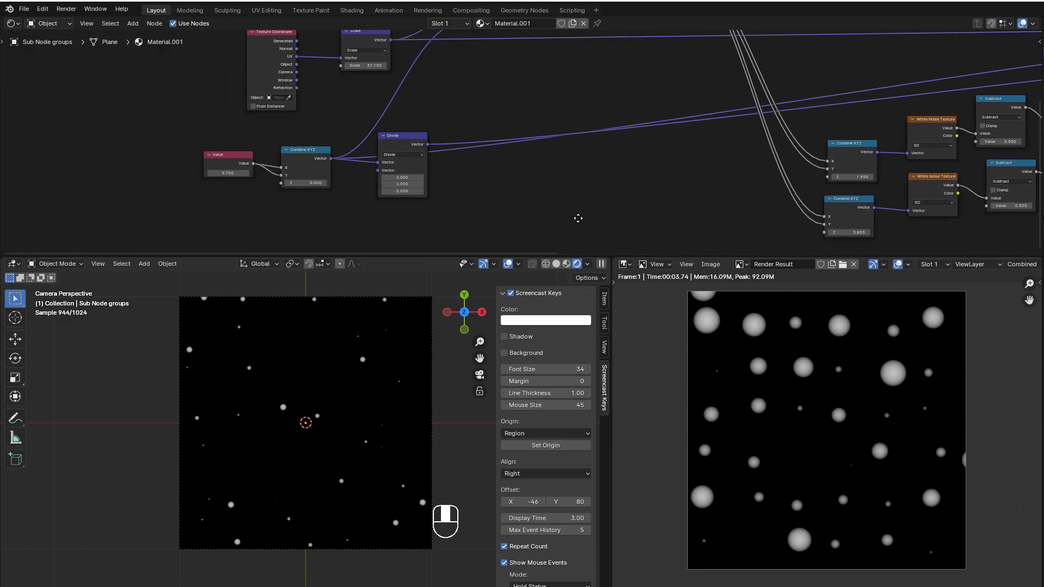
scroll(280, 222, "up", 2)
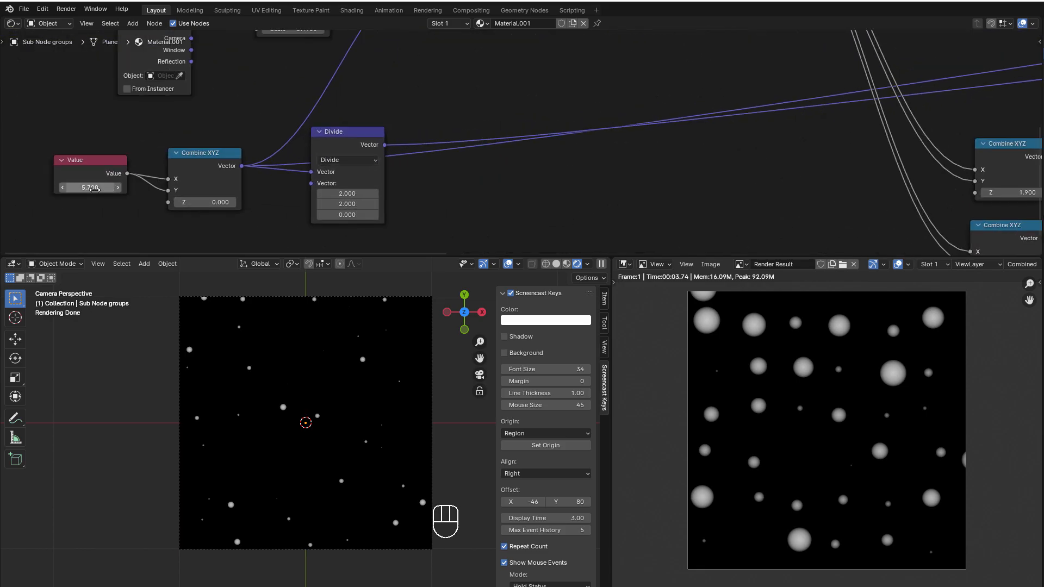
scroll(402, 200, "down", 2)
middle_click_drag(409, 186, 459, 148)
scroll(459, 147, "up", 1)
left_click_drag(215, 131, 475, 216)
type("s")
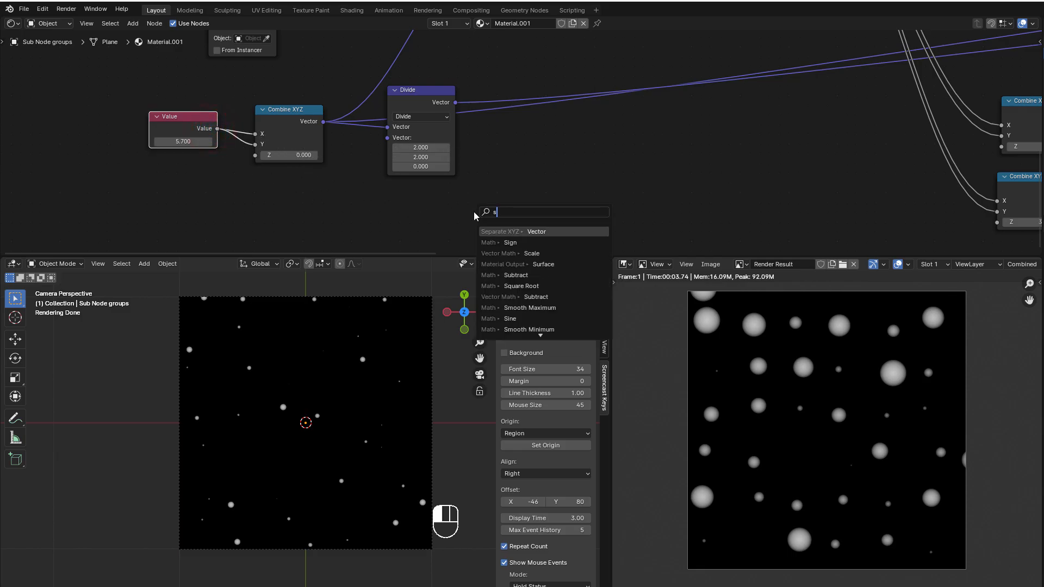
type("ubtra")
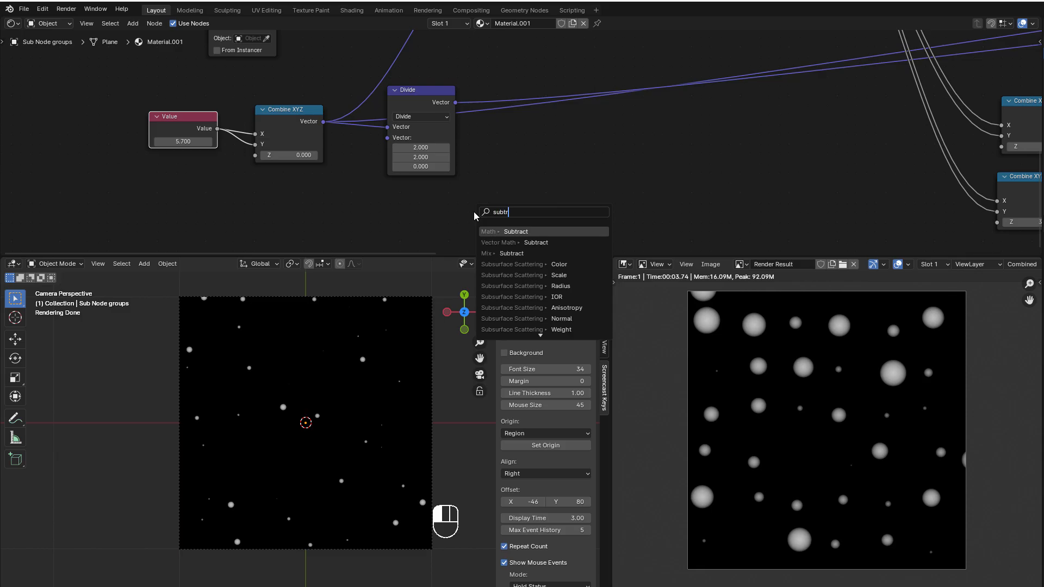
left_click(501, 229)
left_click(531, 193)
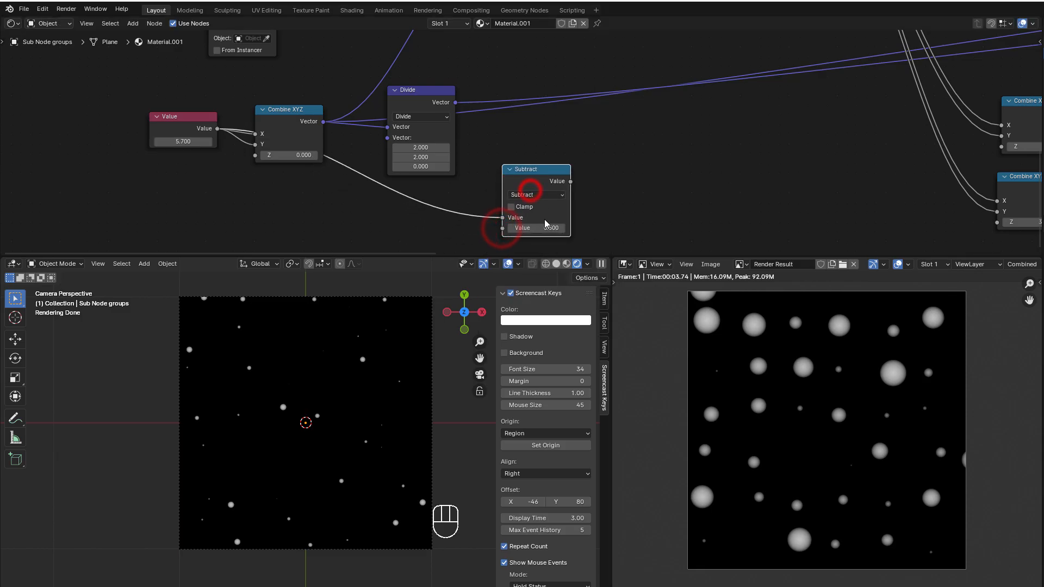
left_click(544, 225)
type("1")
left_click(576, 219)
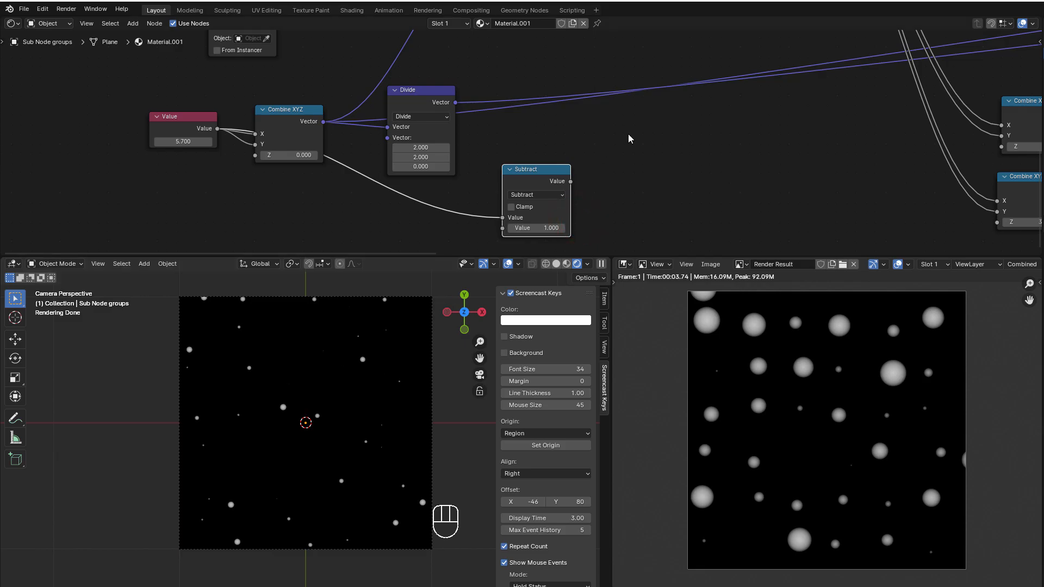
Connect the new Subtract node's output to the second value input of both offset Multiply nodes
scroll(367, 370, "up", 4)
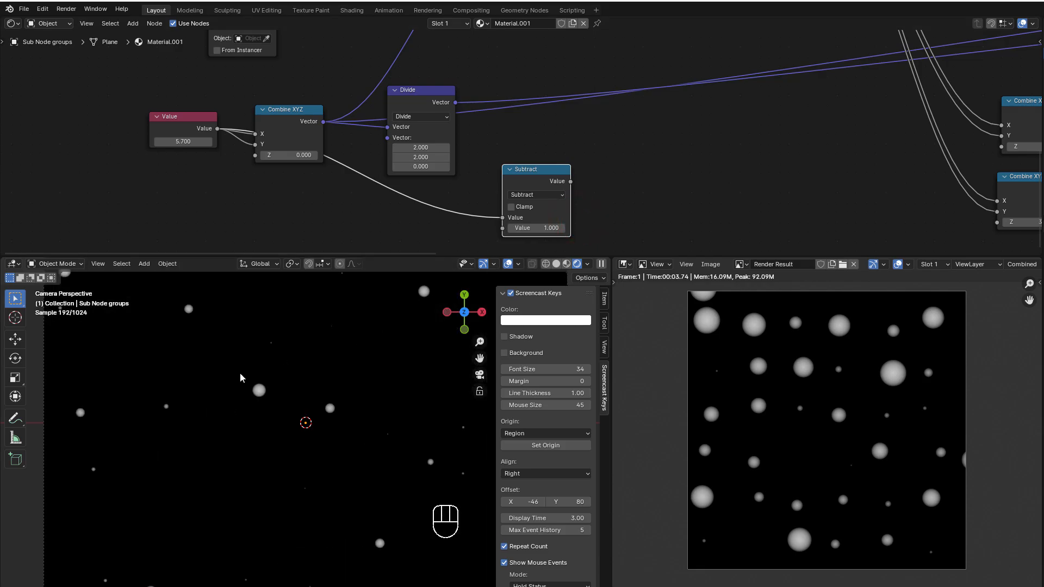
scroll(565, 146, "down", 8)
middle_click_drag(605, 186, 416, 191)
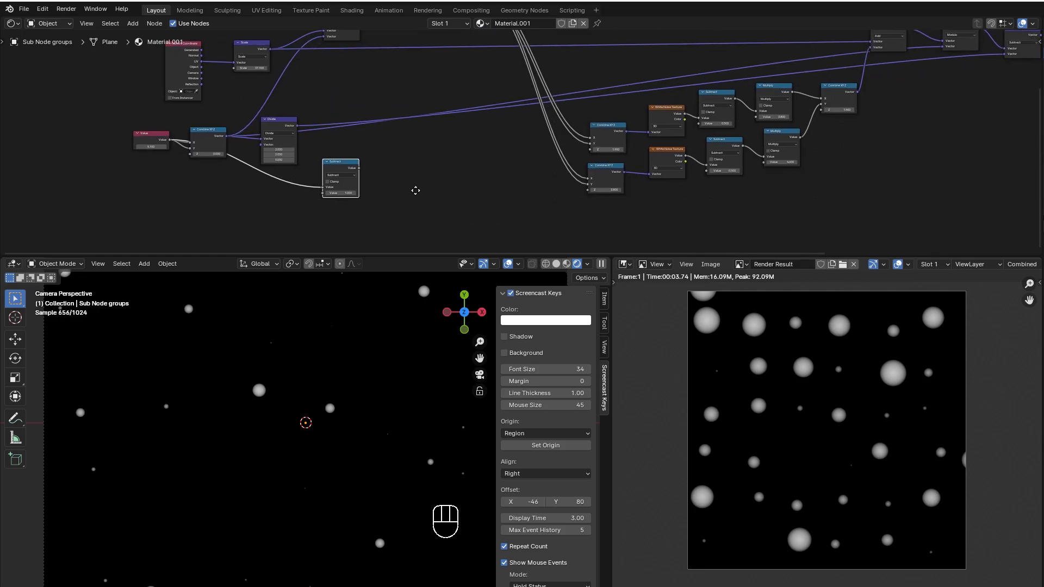
left_click_drag(360, 168, 756, 117)
left_click_drag(360, 168, 764, 162)
scroll(307, 445, "down", 5)
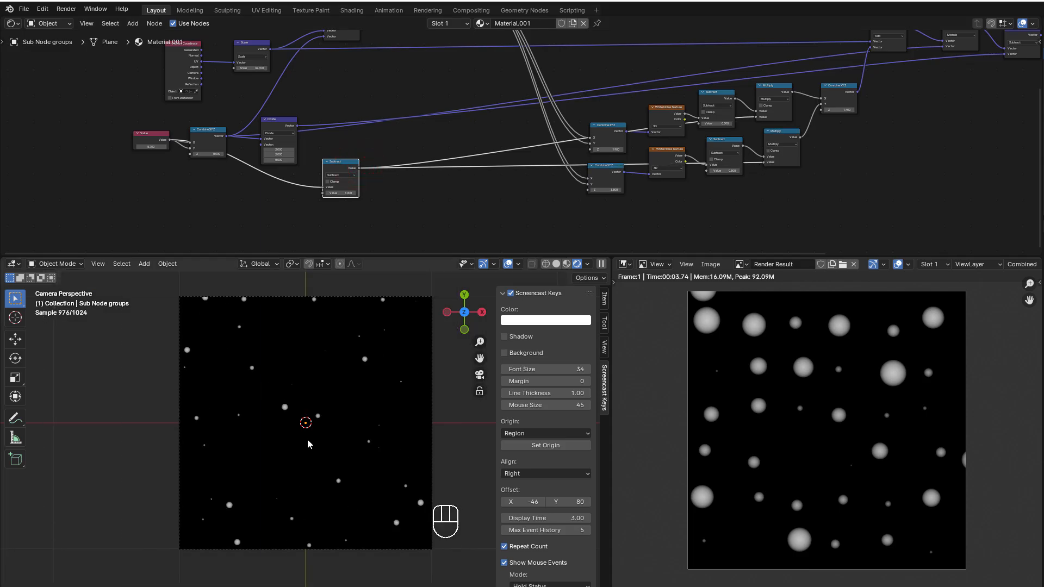
Lower the cell-size Value node to 1.2 and on to 0.7, and inspect the dots up close in the rendered viewport
scroll(394, 191, "up", 4)
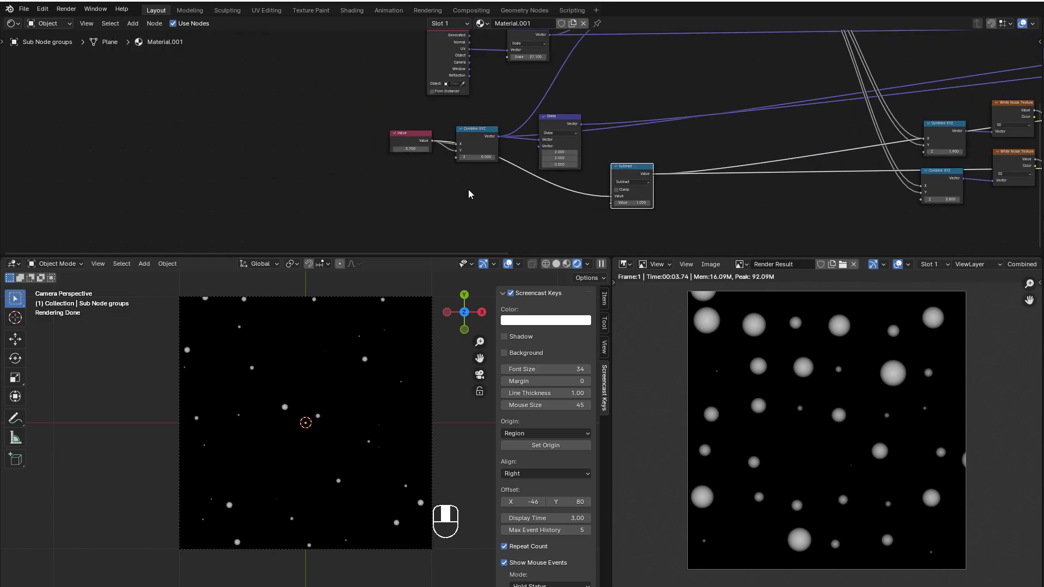
mouse_move(340, 153)
left_mouse_down()
mouse_move(356, 153)
mouse_move(336, 152)
left_mouse_up()
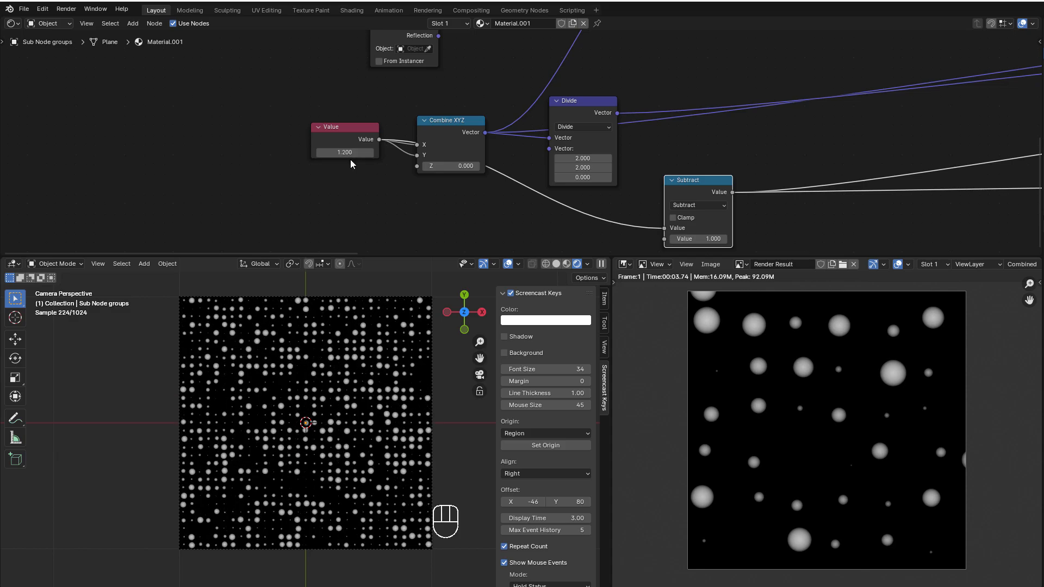
scroll(353, 166, "up", 2)
left_click(224, 160)
left_click(224, 159)
left_click(224, 159)
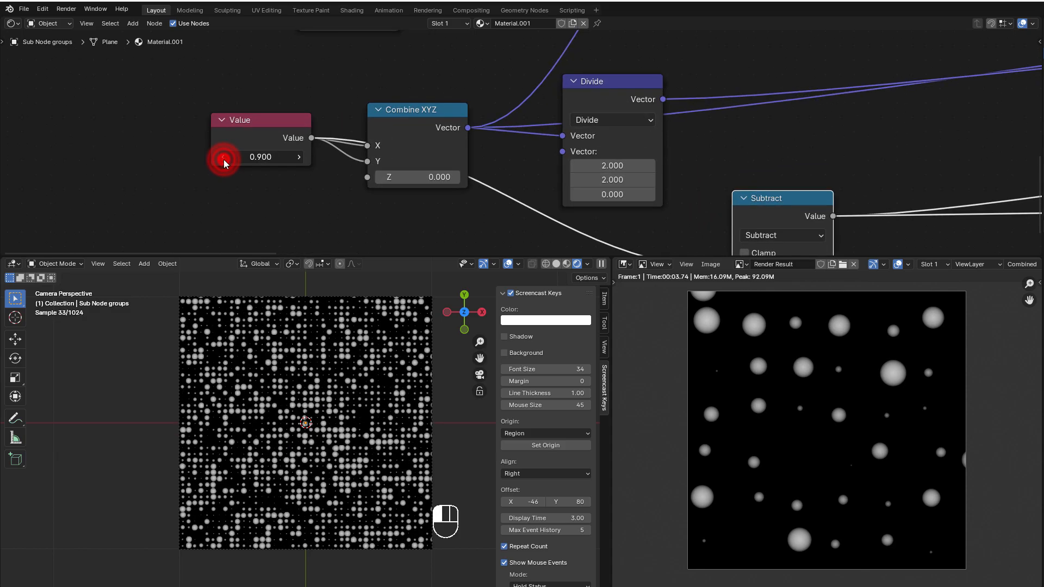
left_click(224, 159)
left_click(223, 159)
scroll(299, 427, "up", 2)
scroll(301, 429, "up", 2)
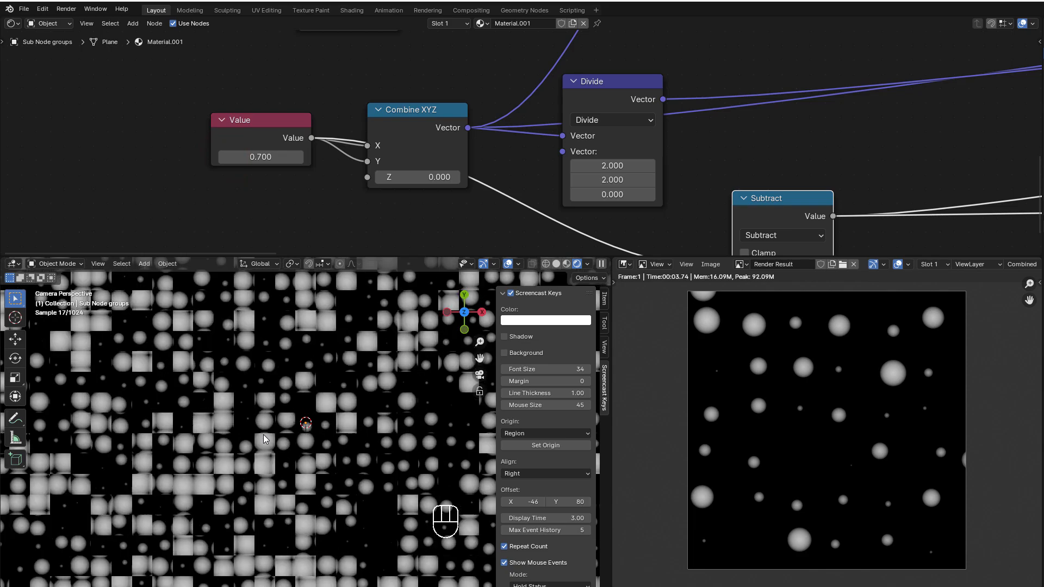
scroll(266, 440, "up", 2)
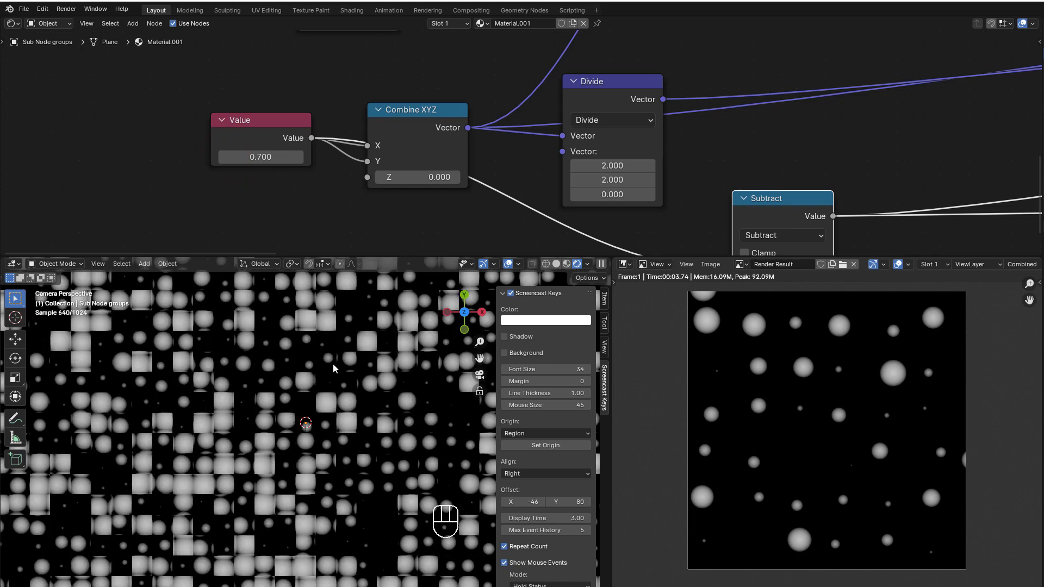
Raise the cell-size Value node through 2.5 and 4.1 to 5.2 to spread the dots farther apart
left_click_drag(260, 156, 360, 156)
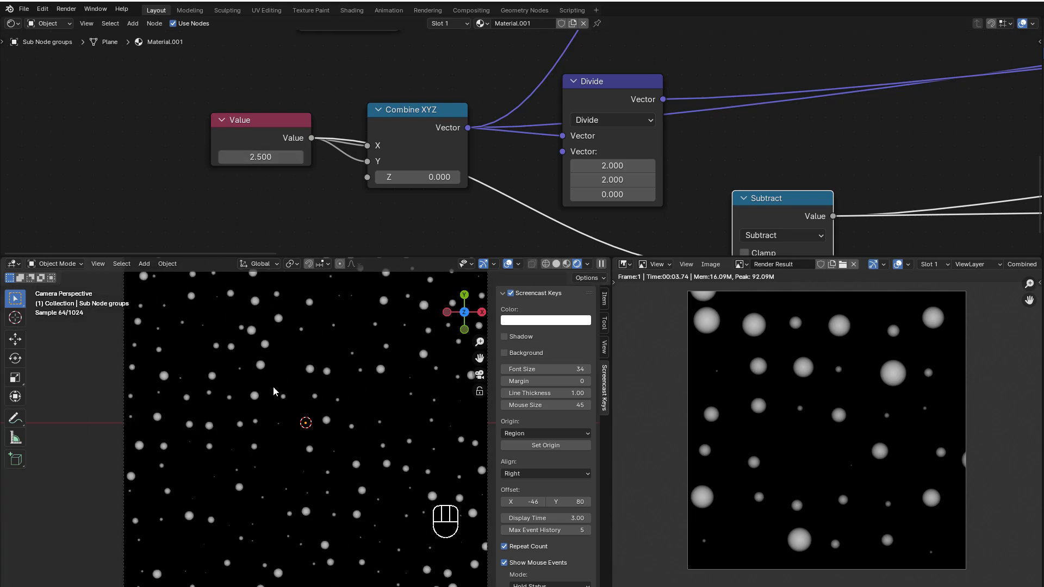
scroll(273, 386, "down", 2)
left_click_drag(265, 160, 353, 159)
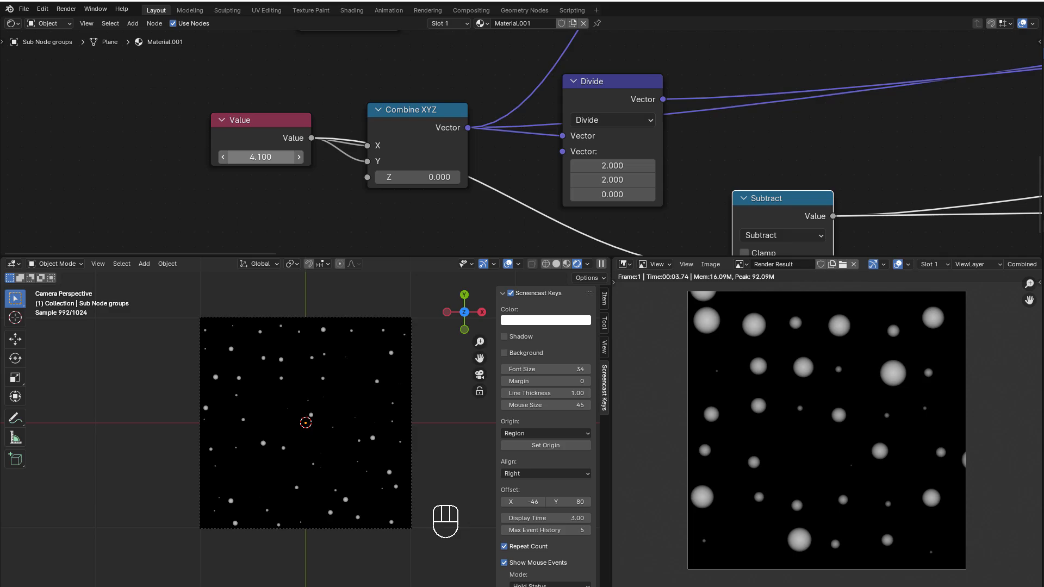
scroll(264, 159, "down", 2)
left_click_drag(290, 155, 296, 155)
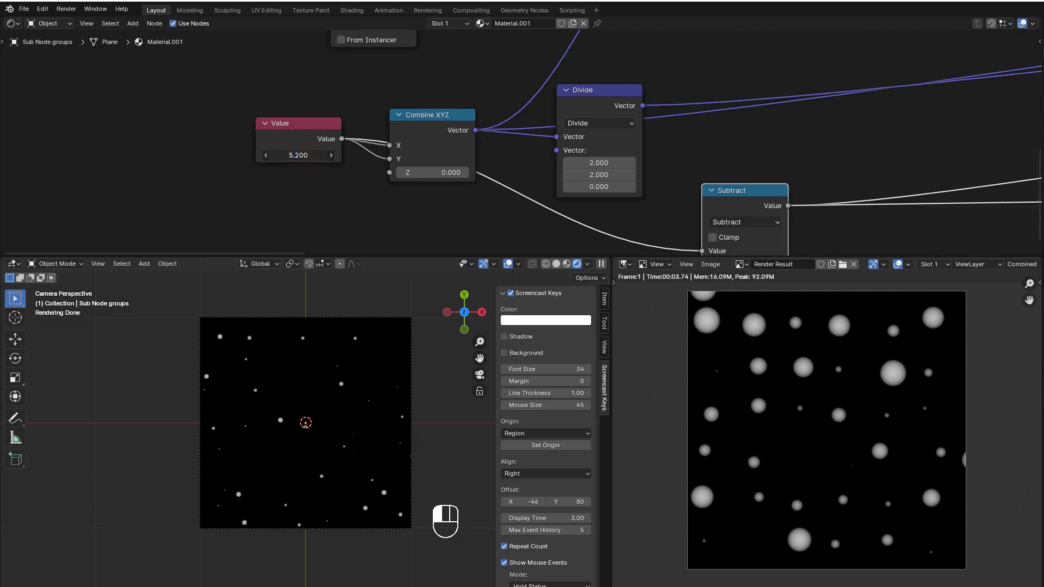
left_click_drag(296, 155, 296, 155)
Move the vector Multiply node slightly up and toward the Subtract node that feeds it
scroll(887, 145, "down", 5)
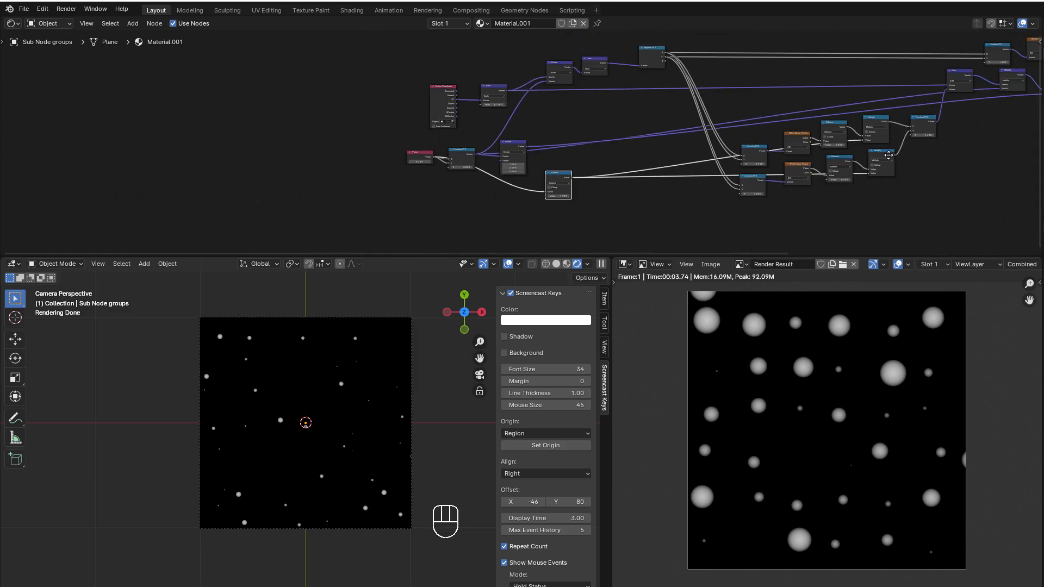
middle_click_drag(888, 155, 362, 205)
scroll(577, 175, "up", 6)
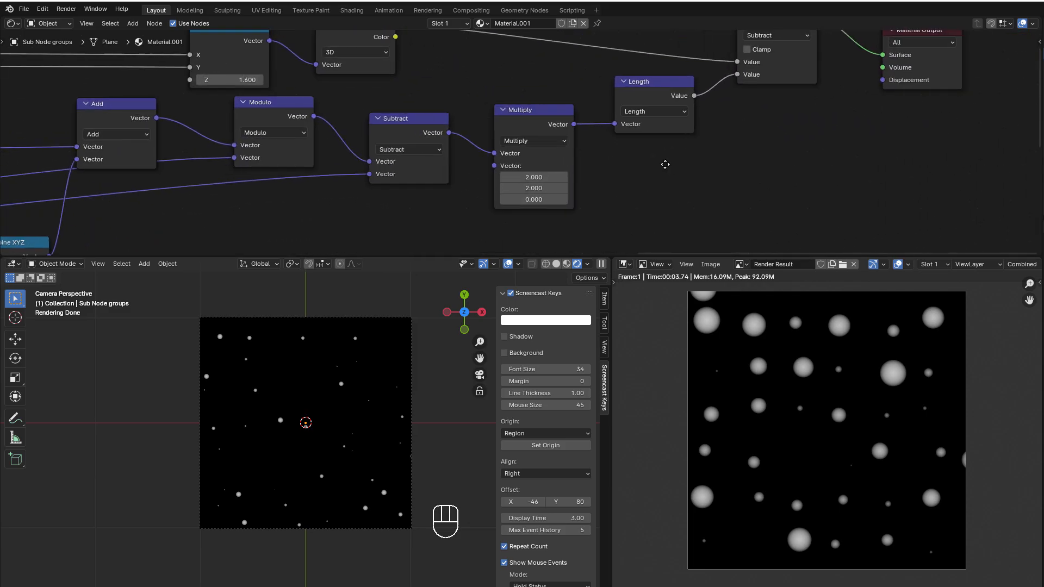
middle_click_drag(665, 164, 557, 179)
scroll(558, 189, "up", 1)
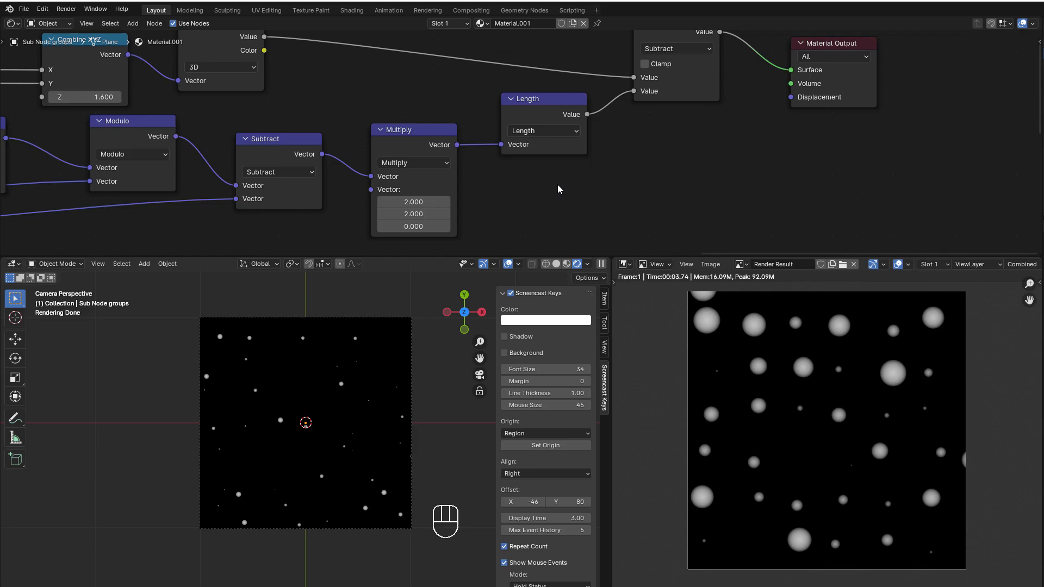
scroll(558, 185, "up", 1)
middle_click_drag(642, 153, 585, 187)
scroll(487, 178, "up", 1)
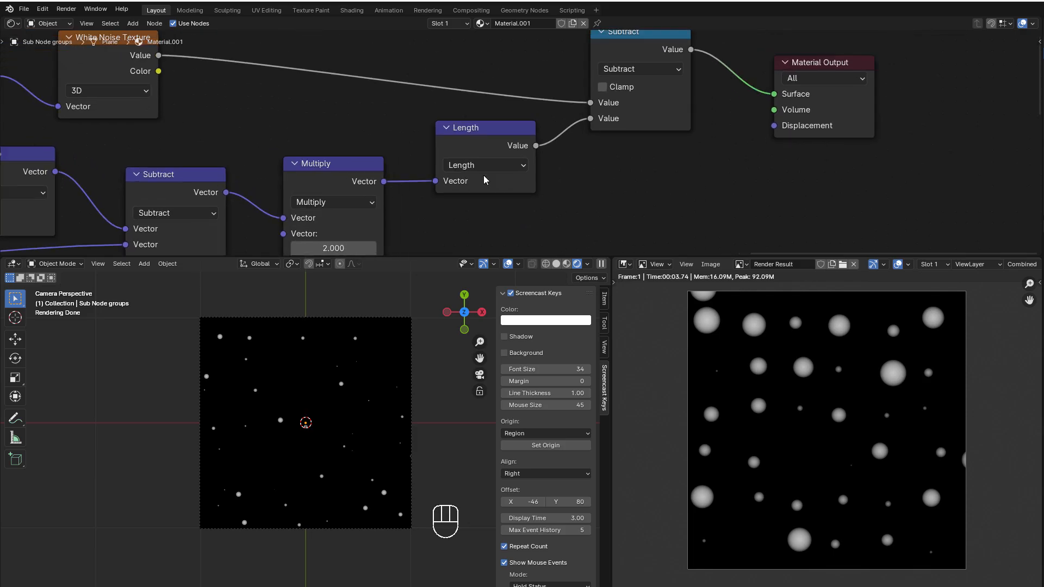
left_click_drag(373, 183, 357, 159)
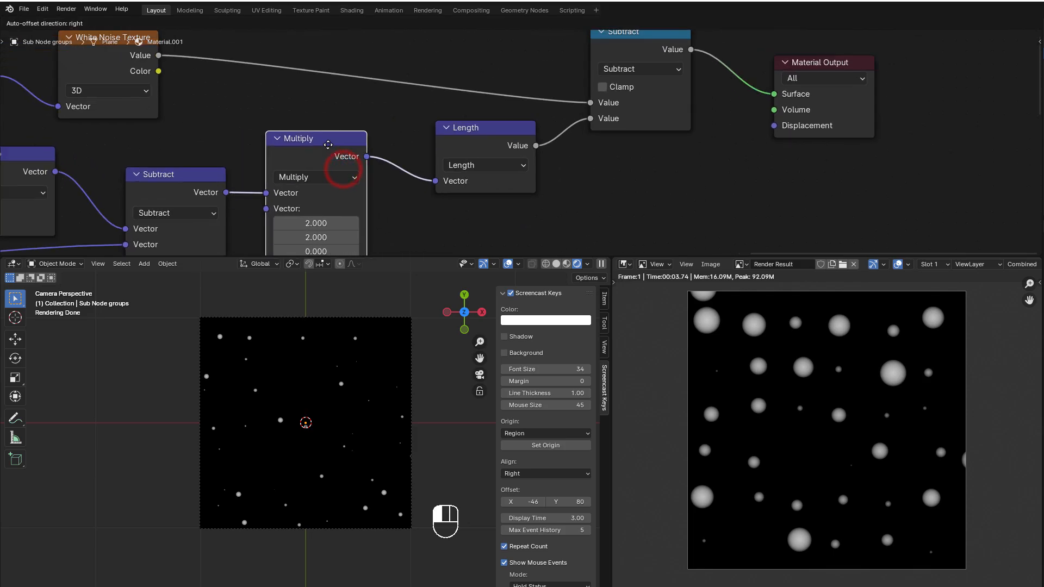
middle_click_drag(647, 153, 632, 174)
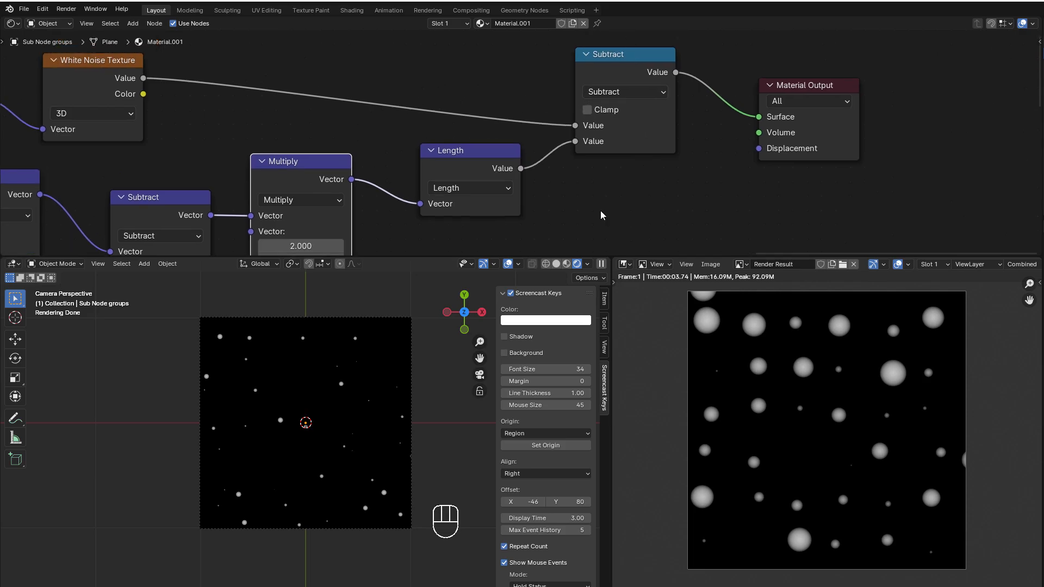
middle_click_drag(601, 216, 604, 179)
scroll(286, 433, "up", 4)
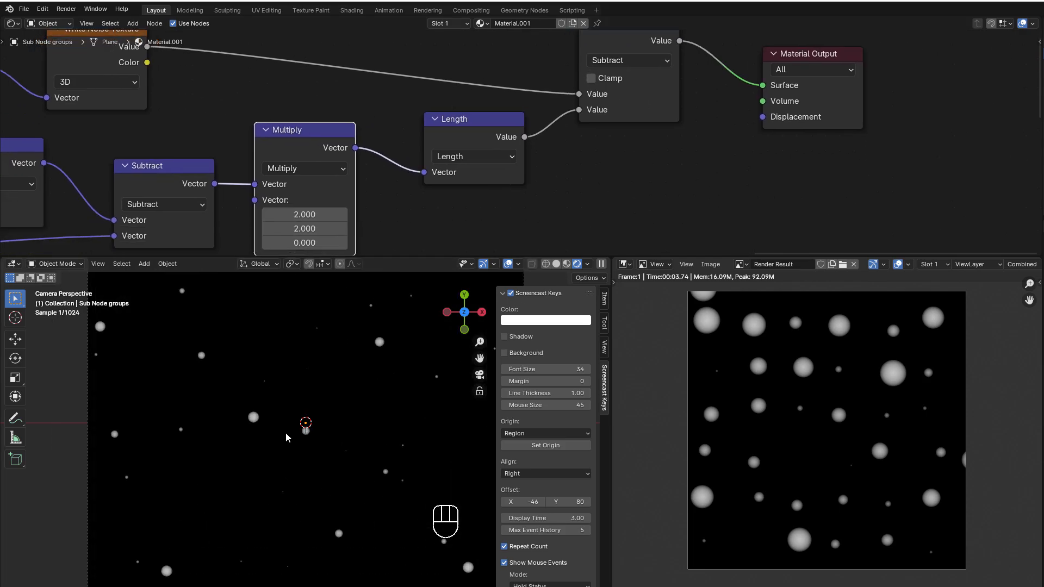
scroll(520, 204, "down", 2)
middle_click_drag(520, 200, 484, 202)
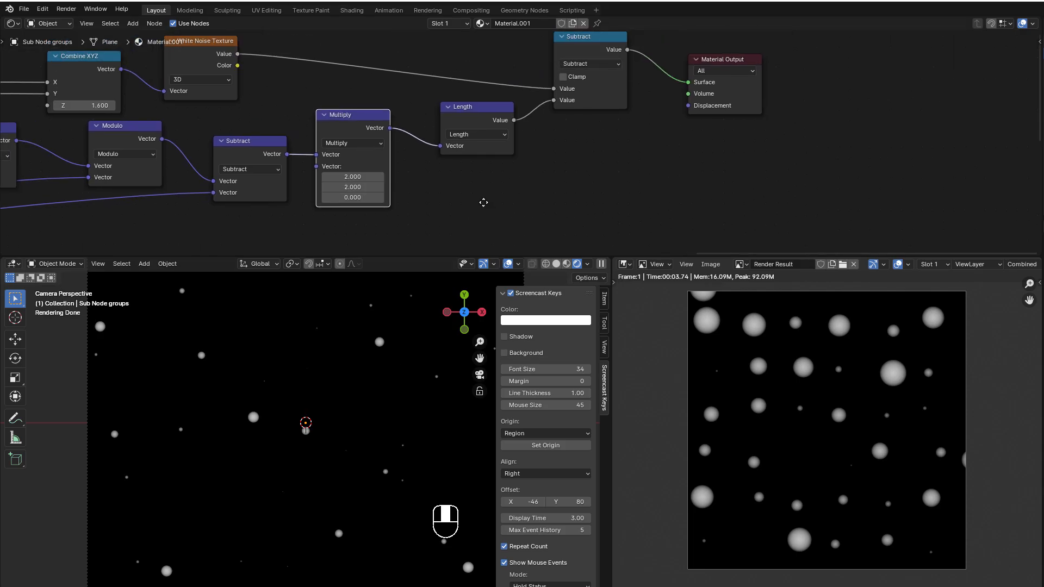
Add a Separate XYZ node fed by the vector Multiply node's output and place it below the Length node
left_click_drag(391, 127, 471, 205)
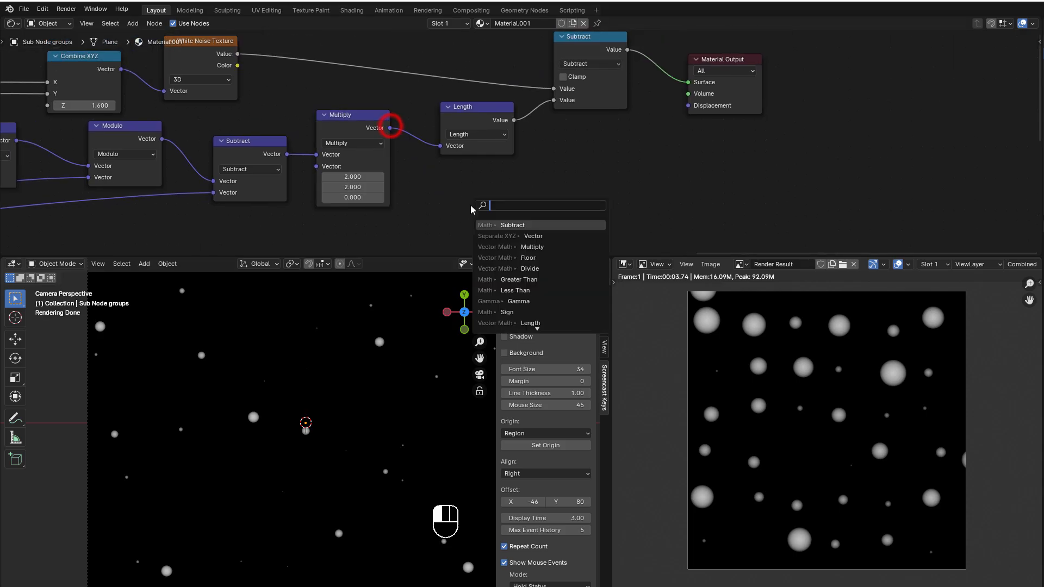
type("sep")
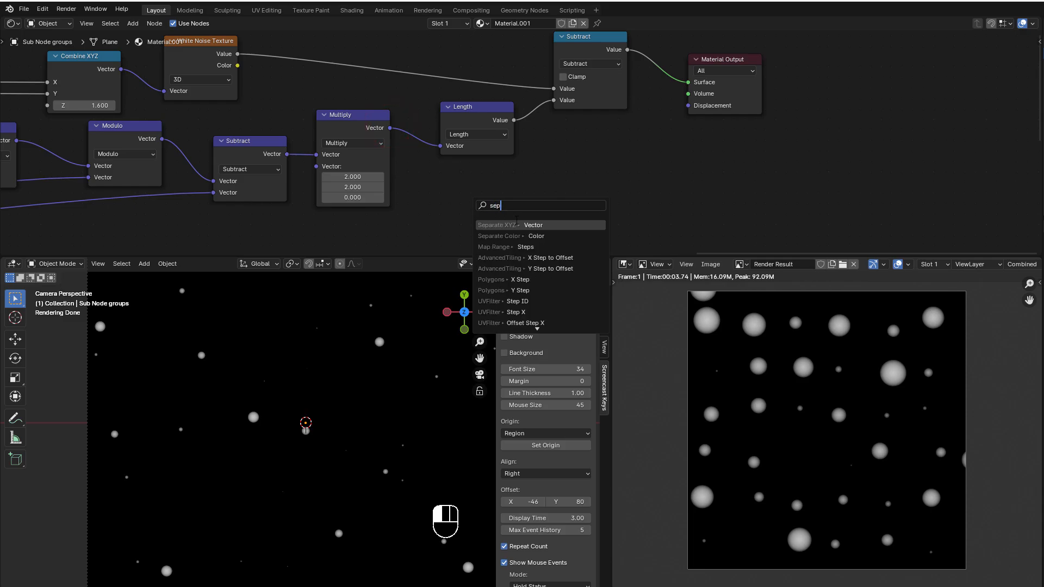
left_click(516, 221)
left_click(505, 196)
middle_click_drag(544, 211, 478, 199)
scroll(478, 199, "up", 1)
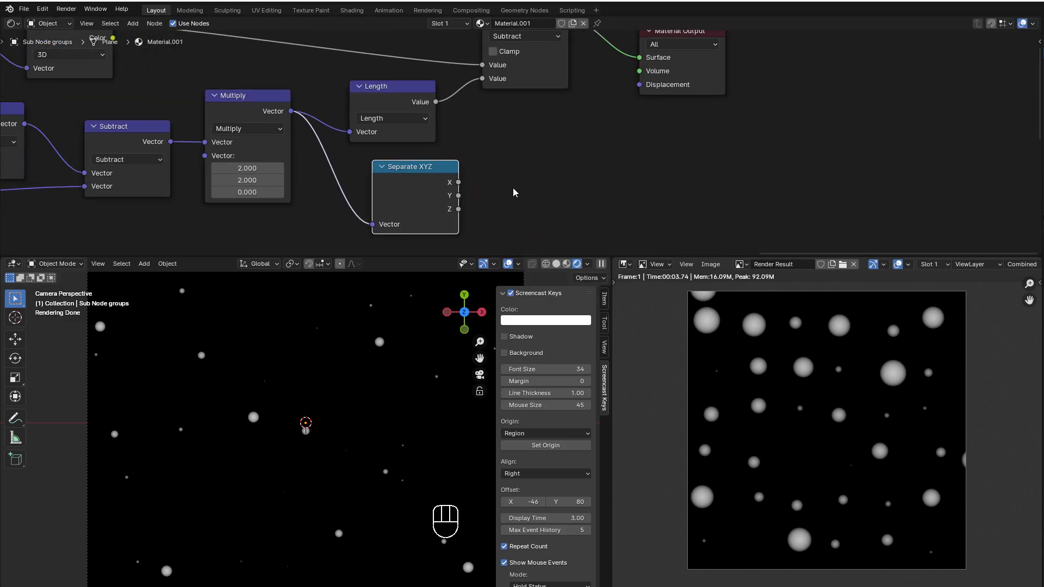
Add a Math node set to Maximum that takes the Separate XYZ node's X and Y outputs
key("shift+a")
mouse_move(515, 188)
left_click(579, 259)
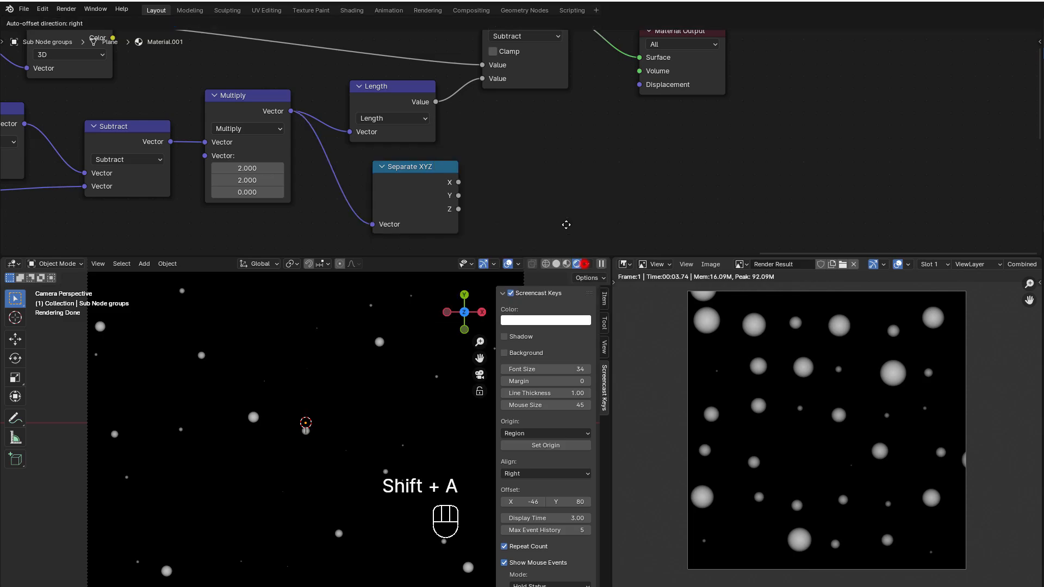
left_click(513, 142)
left_click_drag(459, 181, 511, 222)
left_click(539, 179)
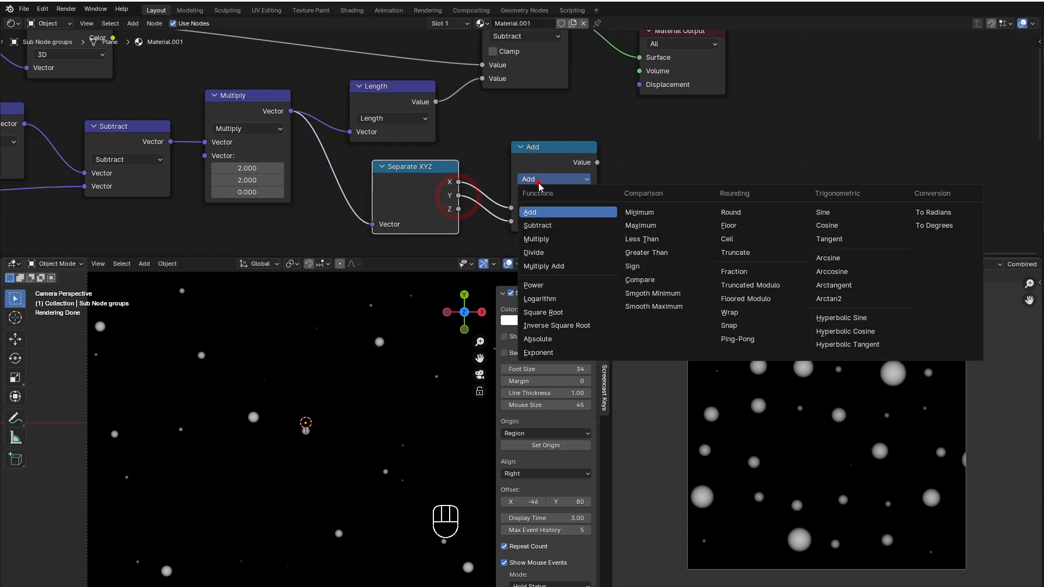
left_click(637, 223)
Connect the Maximum node's output to the final Subtract node's second value in place of the Length output
scroll(640, 183, "down", 3)
middle_click_drag(640, 181, 601, 211)
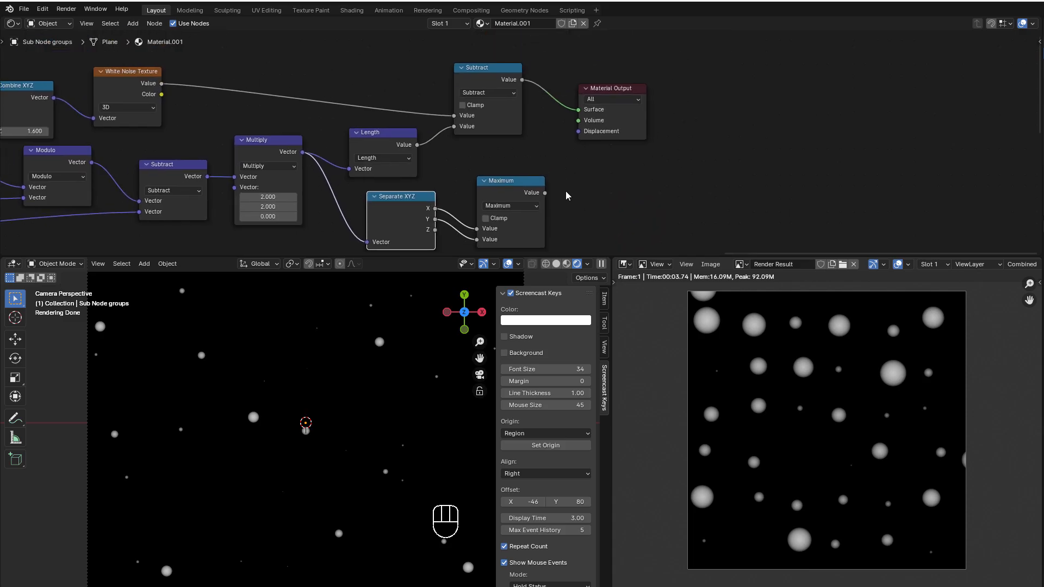
left_click_drag(545, 193, 454, 126)
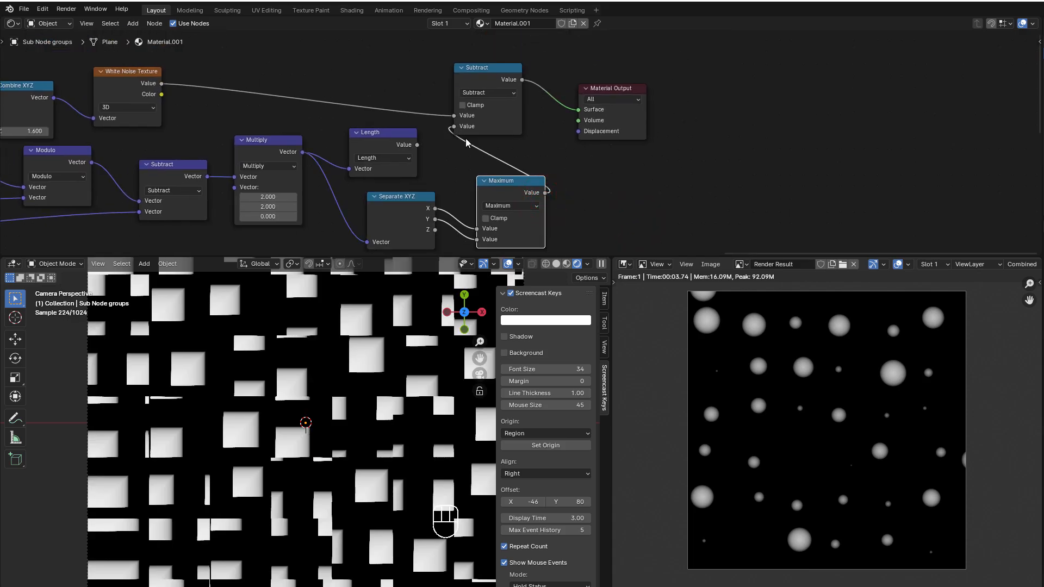
scroll(485, 82, "down", 1)
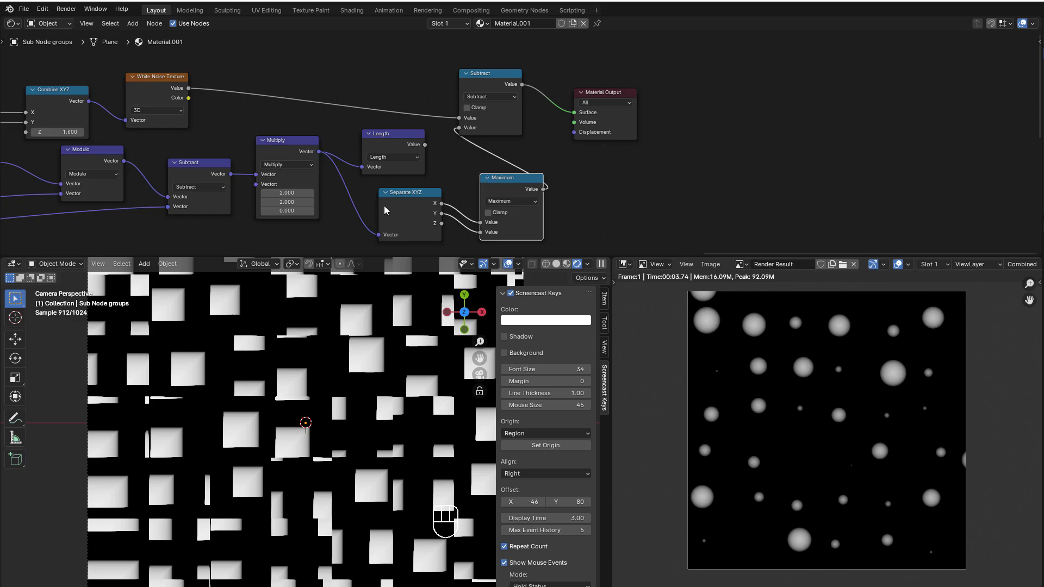
Insert a duplicate of the vector Multiply node before Separate XYZ and set its operation to Absolute
scroll(468, 209, "up", 1)
middle_click_drag(384, 210, 486, 167)
scroll(432, 202, "up", 1)
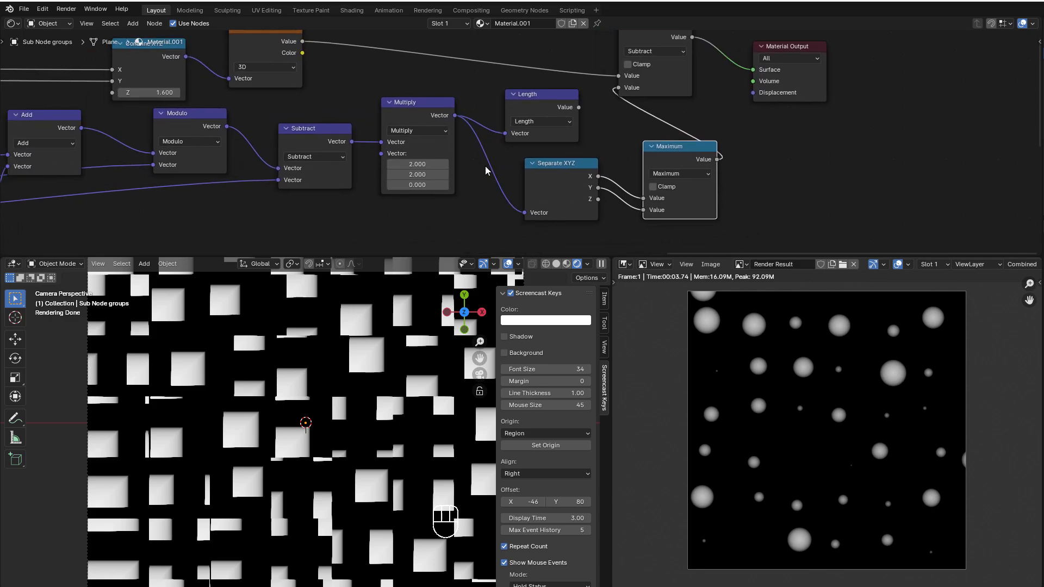
scroll(486, 167, "up", 1)
left_click(397, 98)
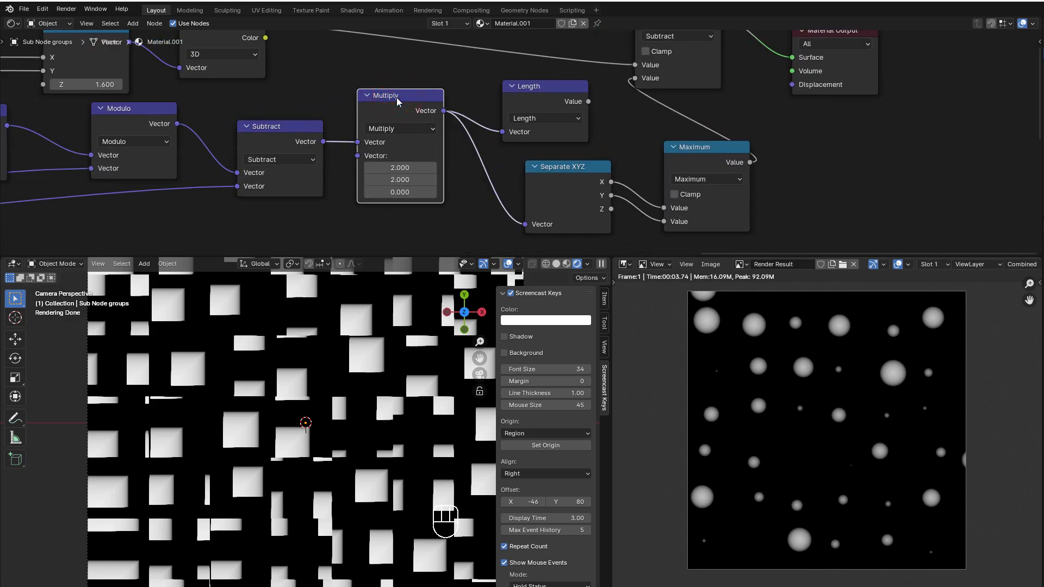
key("shift+d")
left_click(471, 168)
left_click(539, 201)
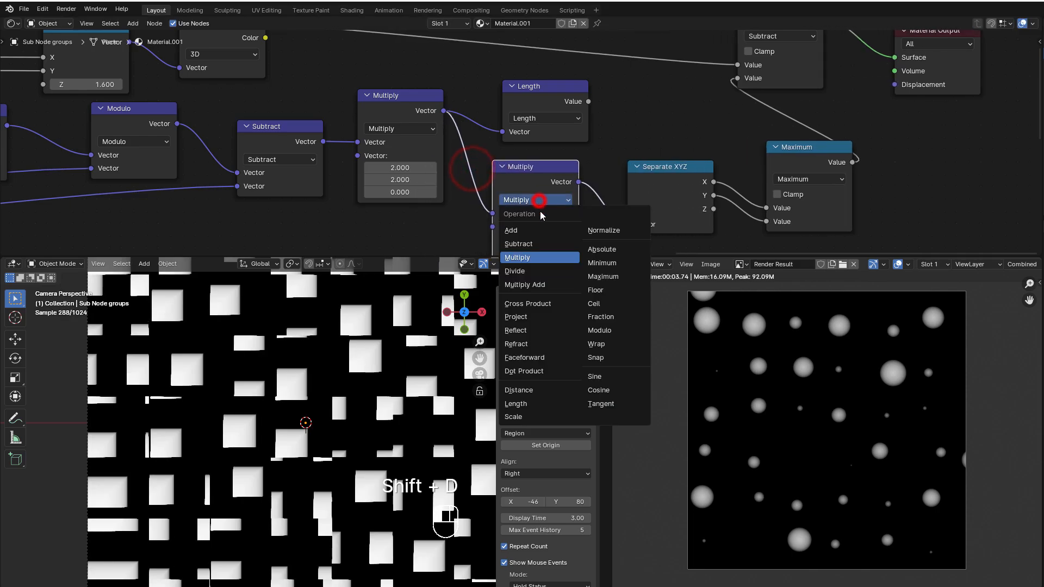
left_click(598, 249)
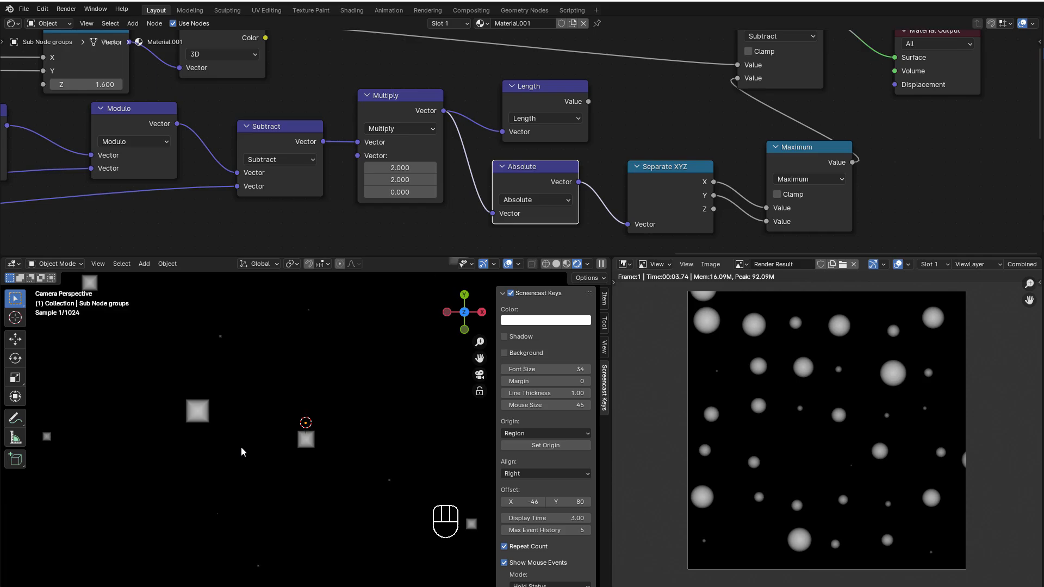
Change the Maximum node to Smooth Maximum and raise its distance to round the square shapes
middle_click_drag(774, 209, 608, 196)
scroll(608, 196, "up", 1)
left_click(630, 163)
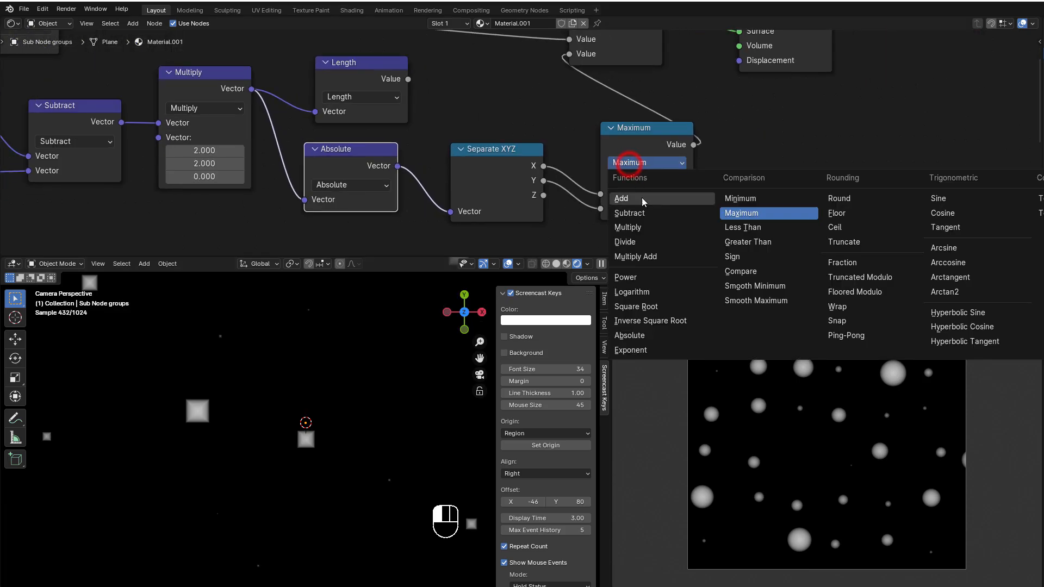
left_click(756, 301)
left_click_drag(645, 219, 680, 219)
Raise the scale of the Scale node after Texture Coordinate to 201.1 and on to 218.2
scroll(253, 173, "down", 3)
scroll(253, 173, "down", 2)
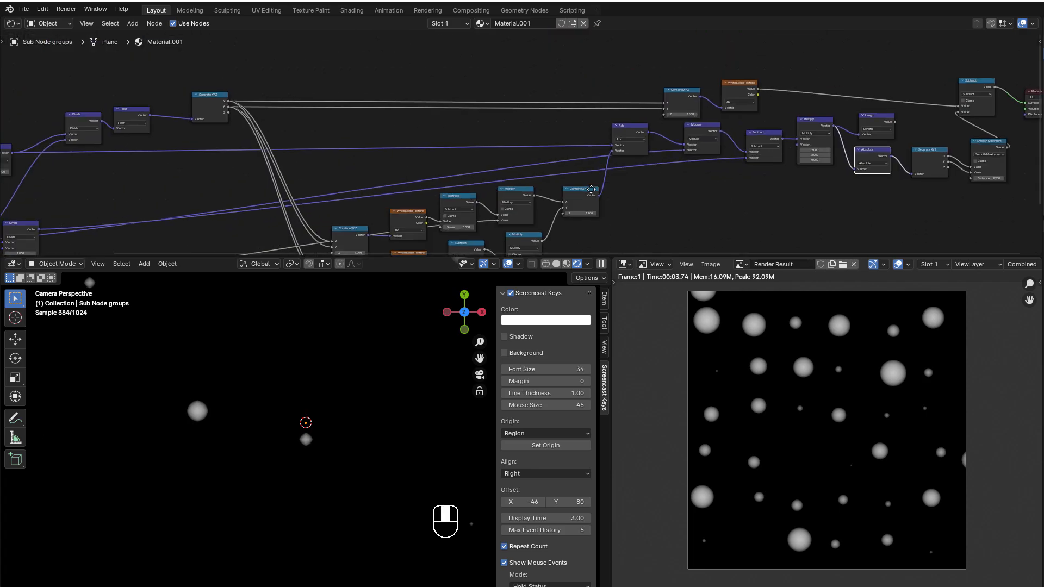
middle_click_drag(298, 168, 455, 217)
scroll(567, 89, "up", 5)
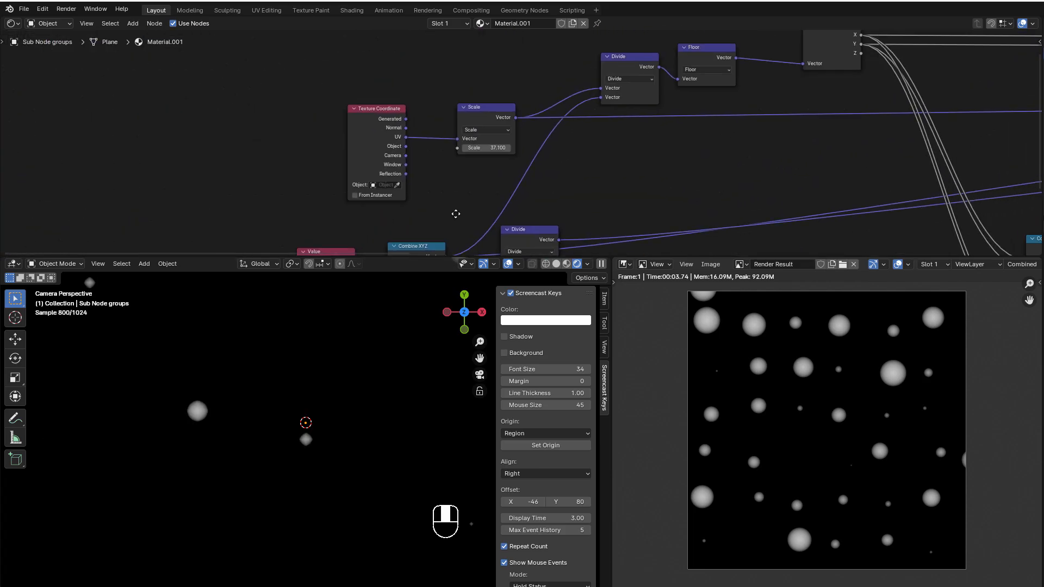
scroll(468, 185, "up", 2)
left_click_drag(456, 152, 531, 156)
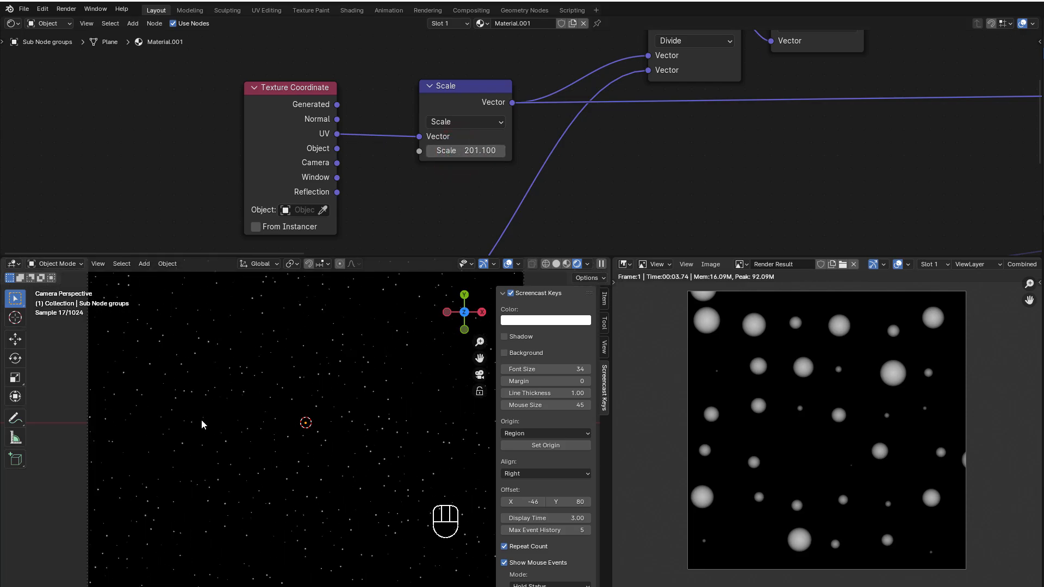
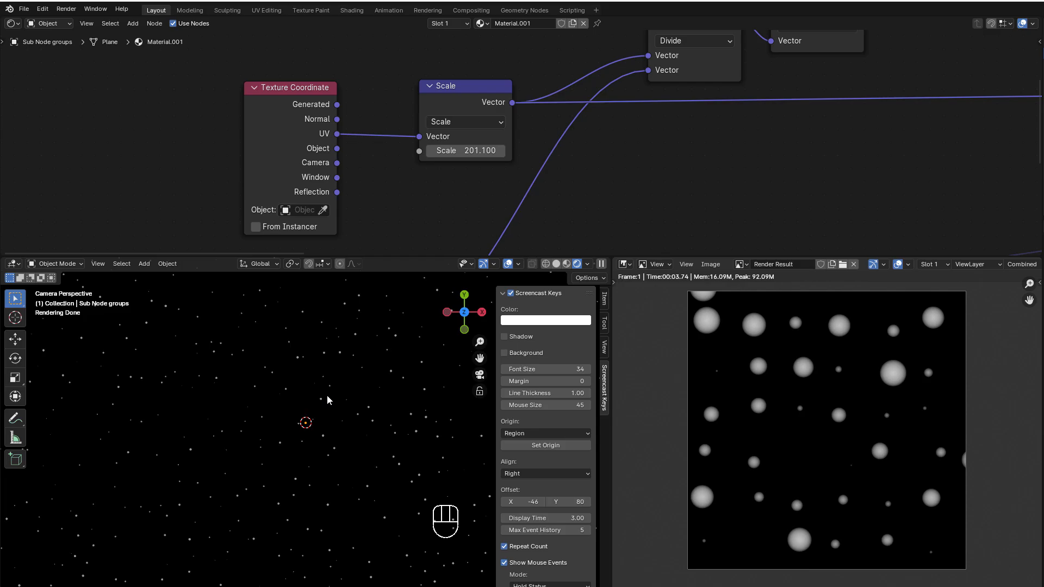
left_click_drag(451, 151, 462, 151)
Examine the node tree from the Scale node through the dot-size noise branch to the two offset branches
middle_click_drag(435, 212, 223, 200)
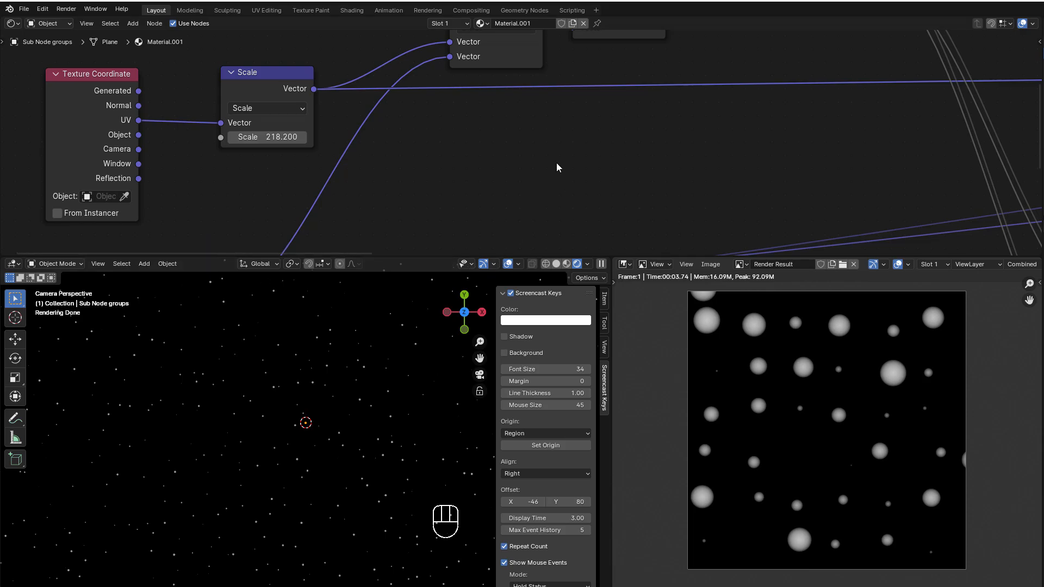
middle_click_drag(556, 162, 354, 214)
middle_click_drag(634, 135, 504, 100)
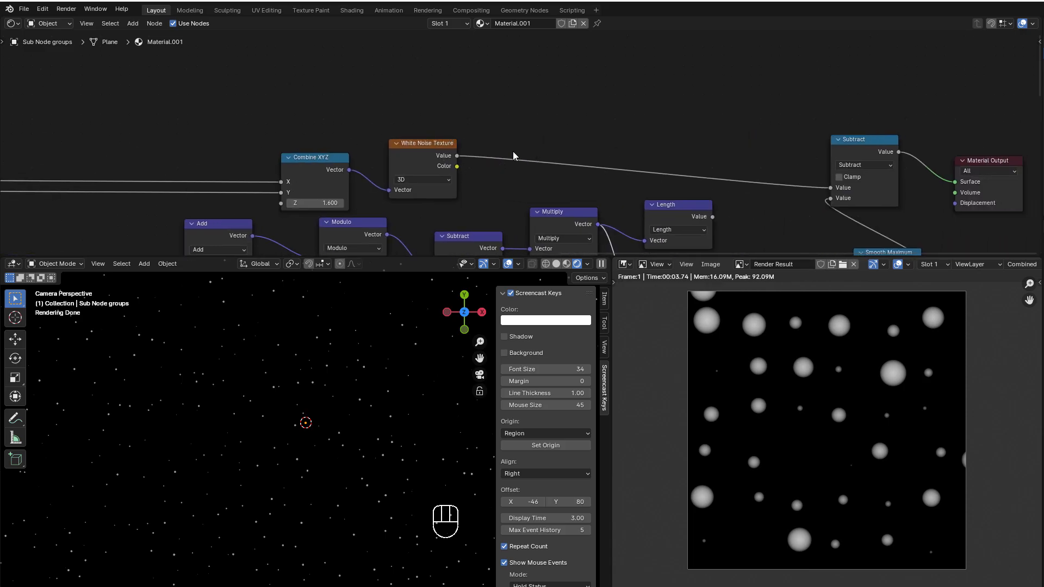
middle_click_drag(514, 158, 503, 149)
scroll(508, 154, "up", 2)
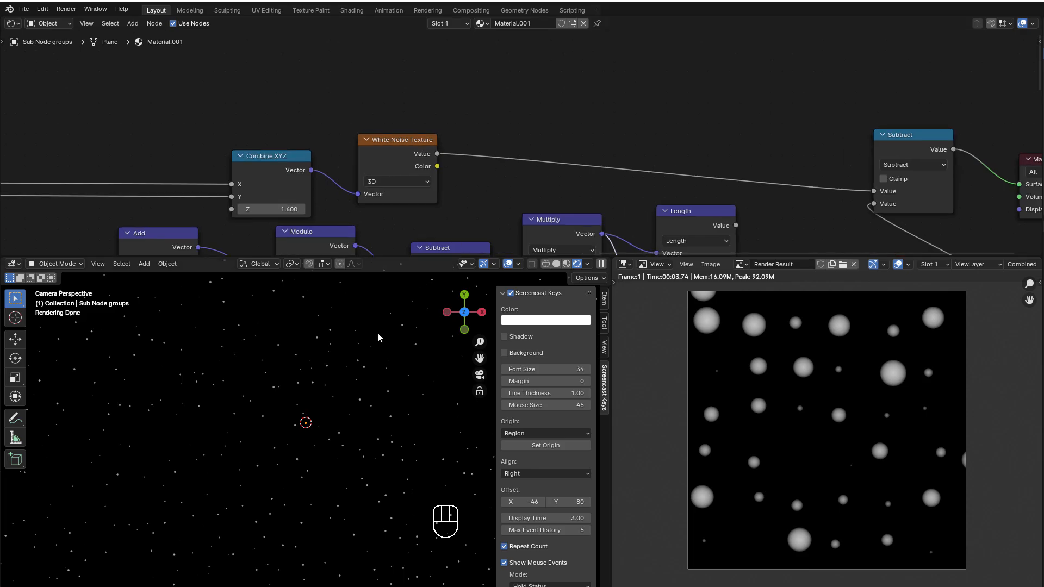
scroll(339, 190, "down", 1)
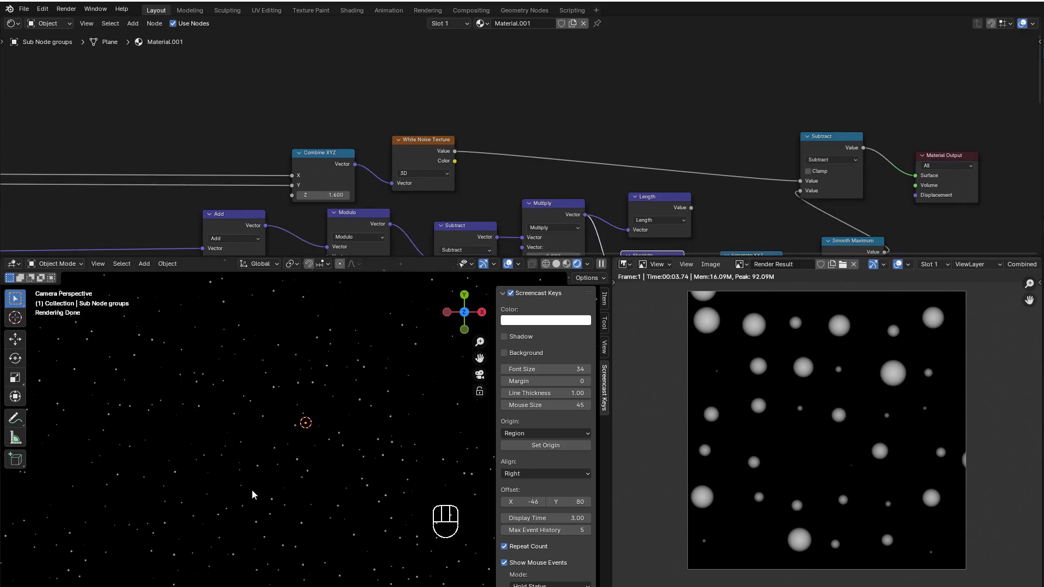
middle_click_drag(241, 209, 461, 6)
middle_click_drag(337, 229, 691, 206)
scroll(656, 209, "up", 2)
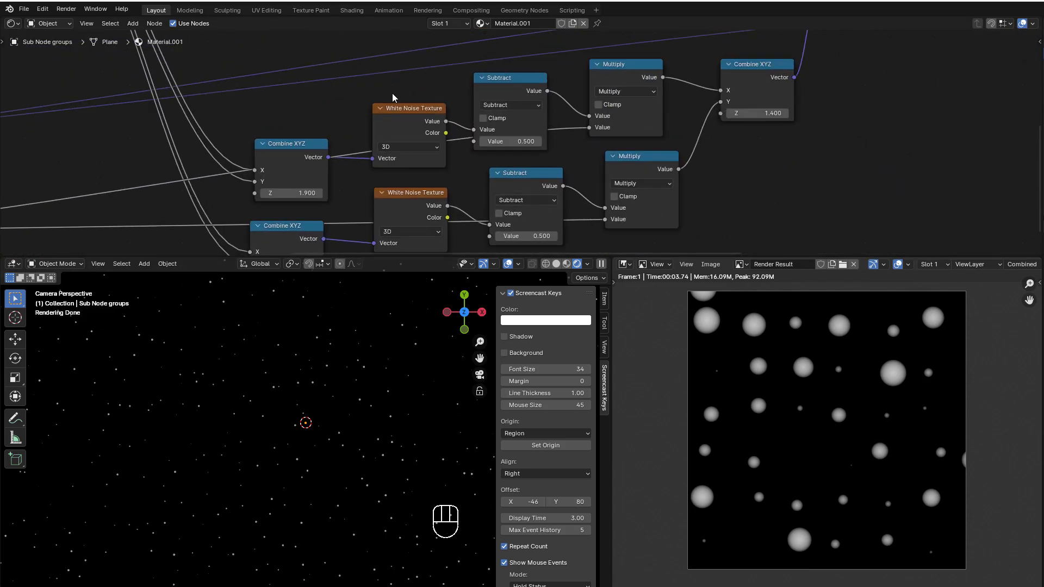
Line up the two offset White Noise Texture nodes one above the other between their Combine XYZ and Subtract nodes
left_click_drag(409, 111, 374, 105)
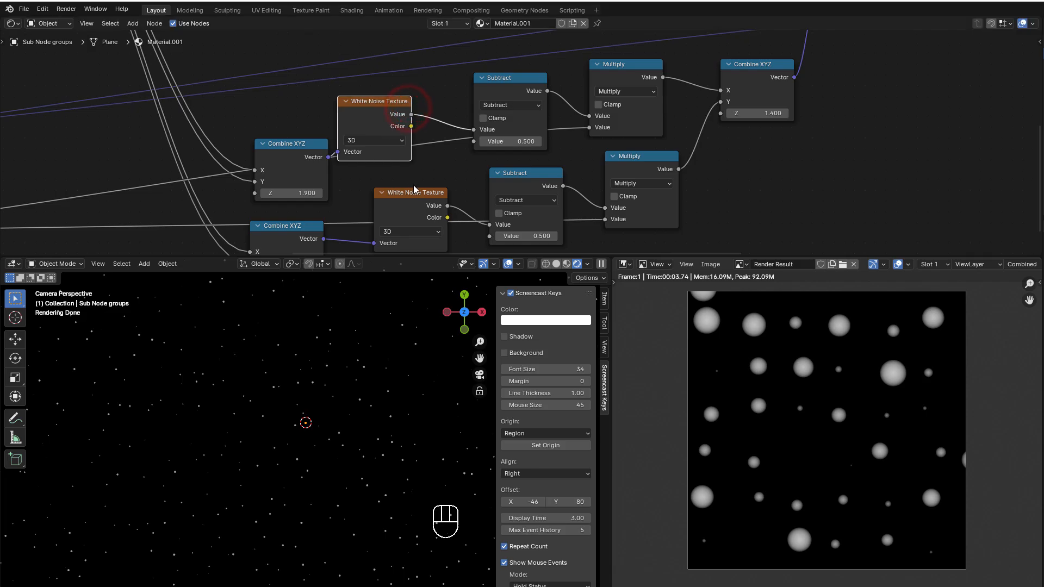
middle_click_drag(412, 202, 446, 154)
left_click_drag(446, 154, 437, 164)
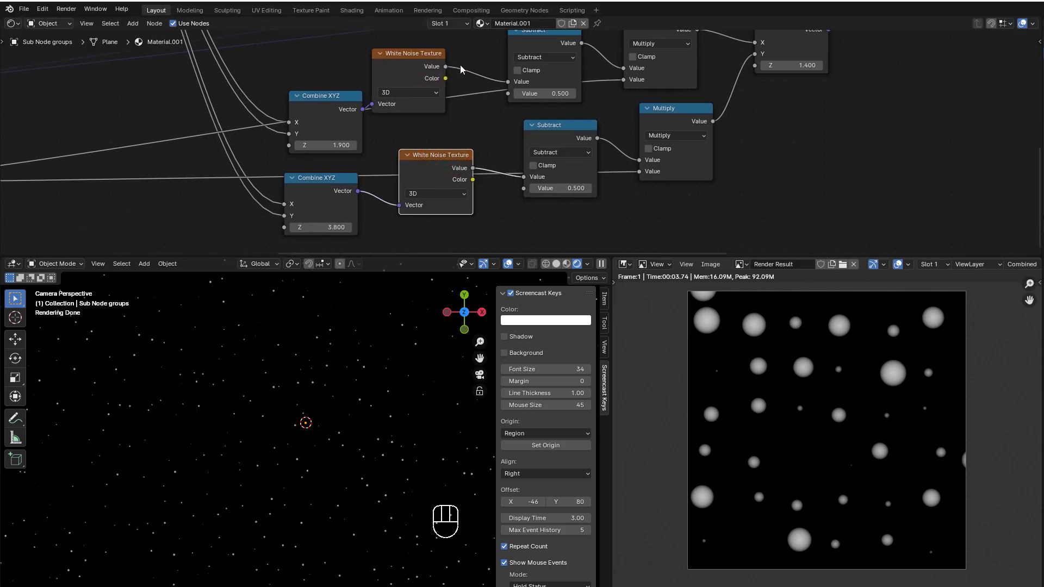
middle_click_drag(471, 82, 478, 118)
left_click_drag(405, 85, 431, 86)
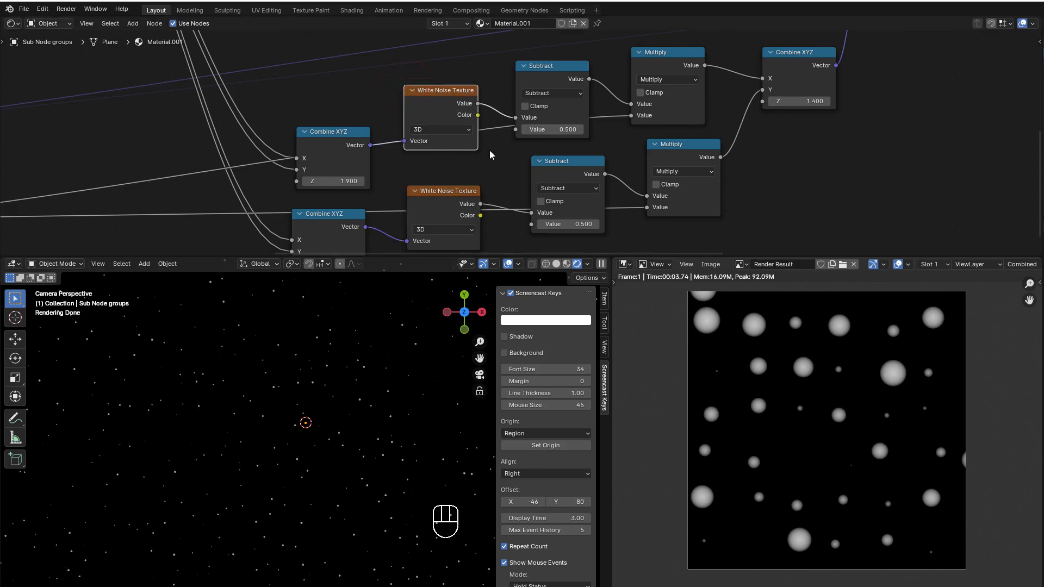
left_click_drag(424, 111, 423, 109)
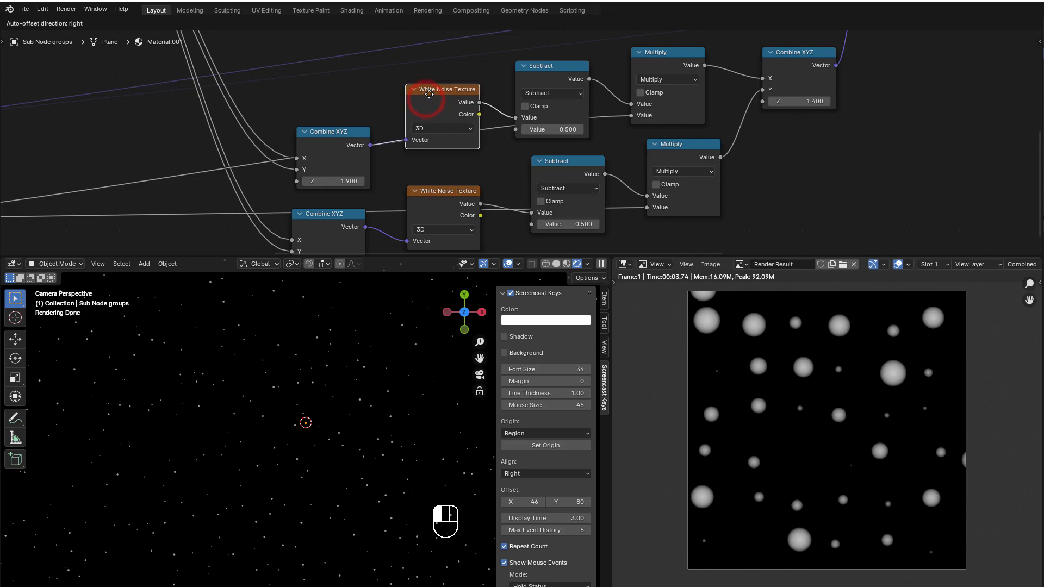
Move the Combine XYZ and White Noise Texture nodes of both offset branches farther left of the Subtract nodes
scroll(377, 172, "down", 1)
middle_click_drag(377, 171, 419, 130)
left_click_drag(372, 74, 494, 245)
left_click_drag(494, 69, 395, 74)
Insert a duplicate of the upper offset branch's Subtract node after its White Noise Texture and set it to Multiply
middle_click_drag(461, 128, 450, 187)
scroll(438, 165, "up", 1)
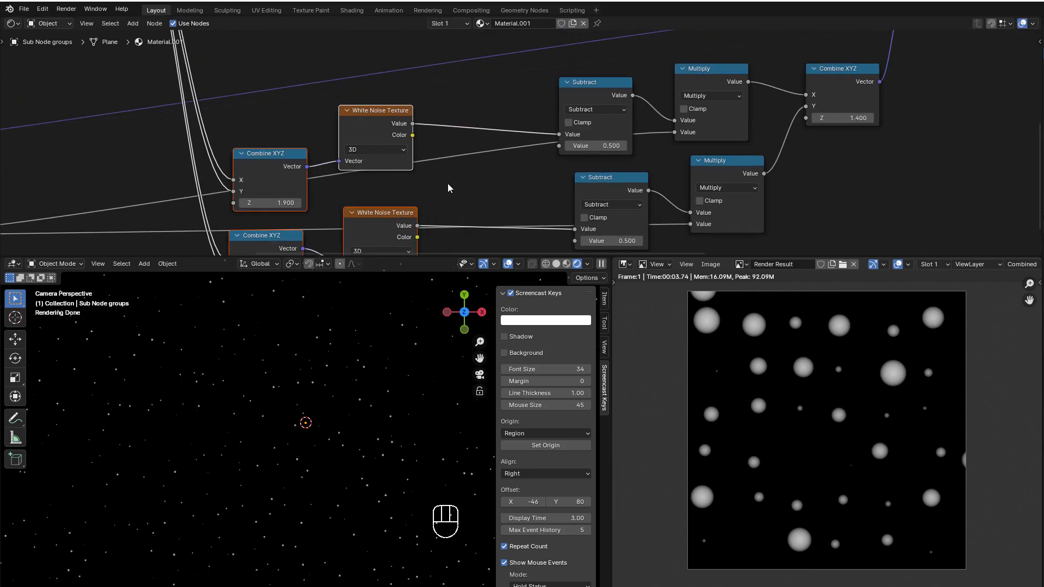
left_click(580, 93)
key("shift+d")
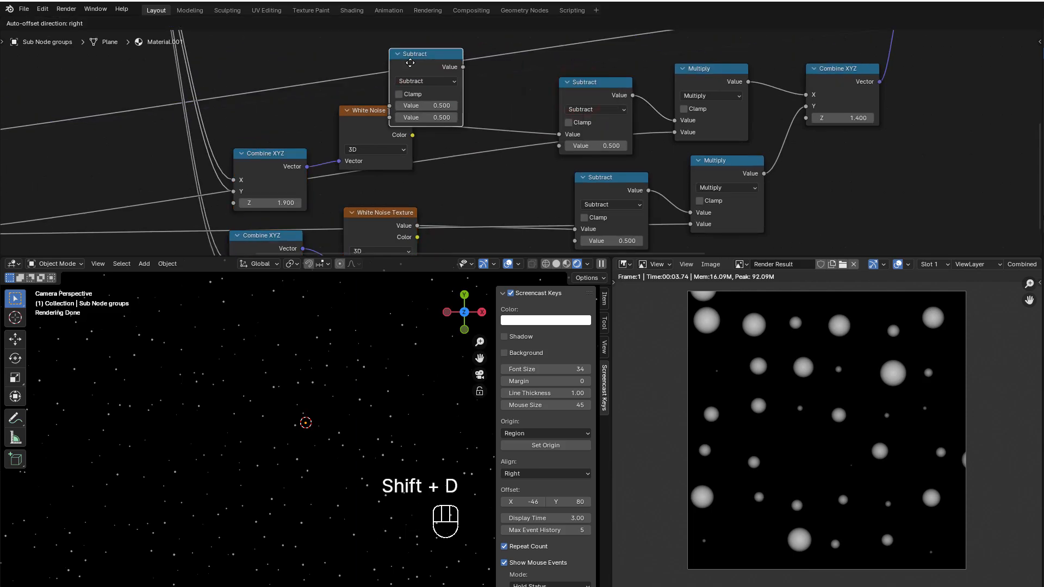
left_click(456, 82)
left_click(476, 99)
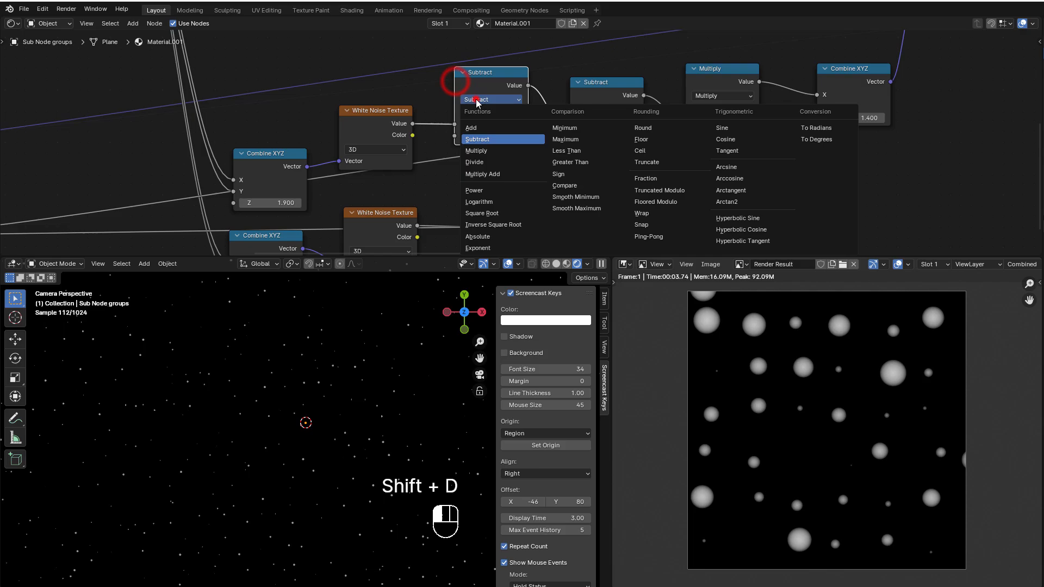
left_click(489, 151)
Duplicate the new Multiply node and wire it between the lower branch's White Noise Texture and Subtract nodes
middle_click_drag(492, 127, 490, 91)
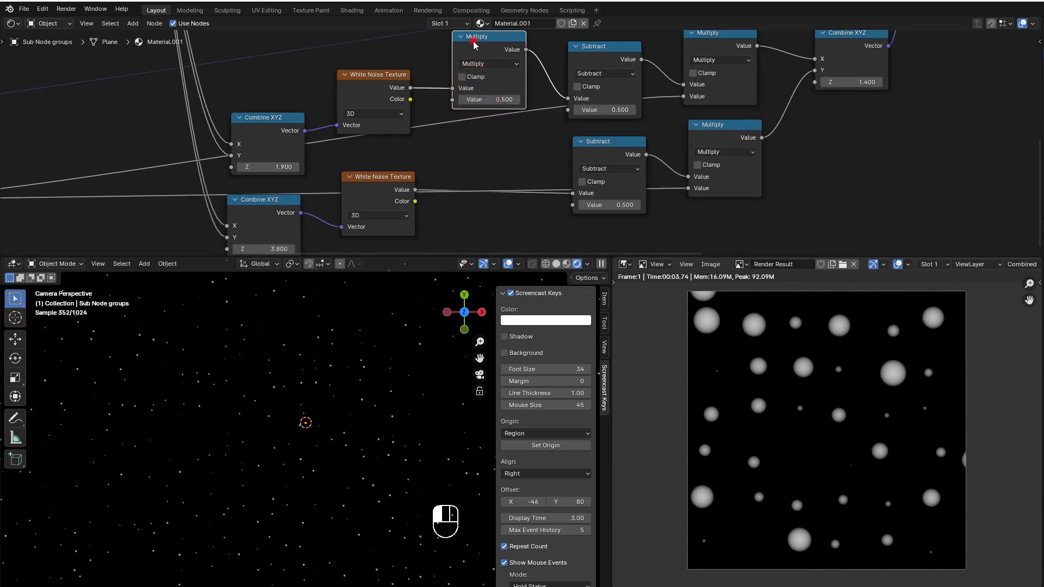
key("shift+d")
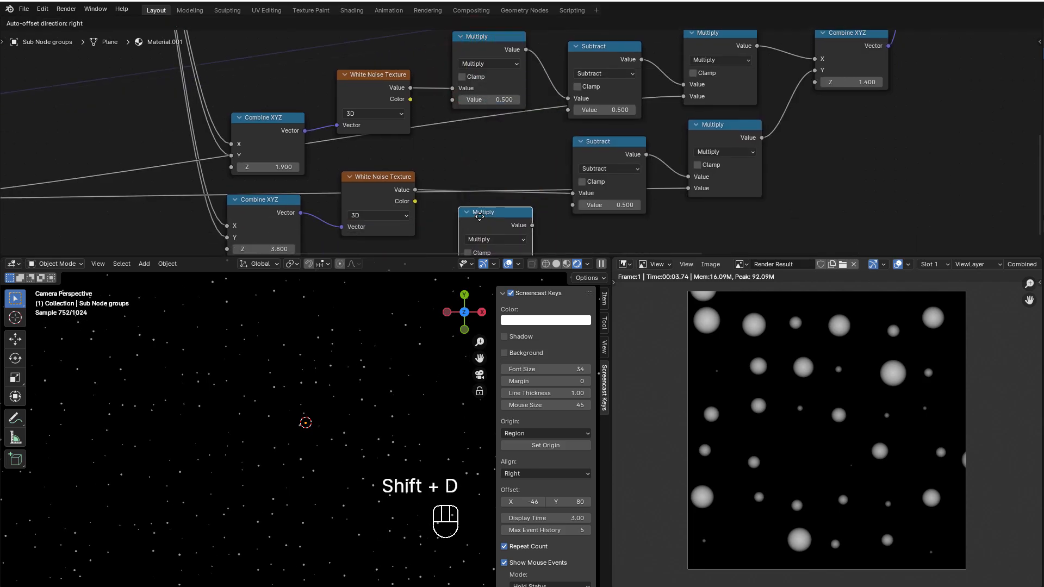
left_click(479, 217)
left_click_drag(359, 187, 361, 209)
middle_click_drag(405, 244, 392, 168)
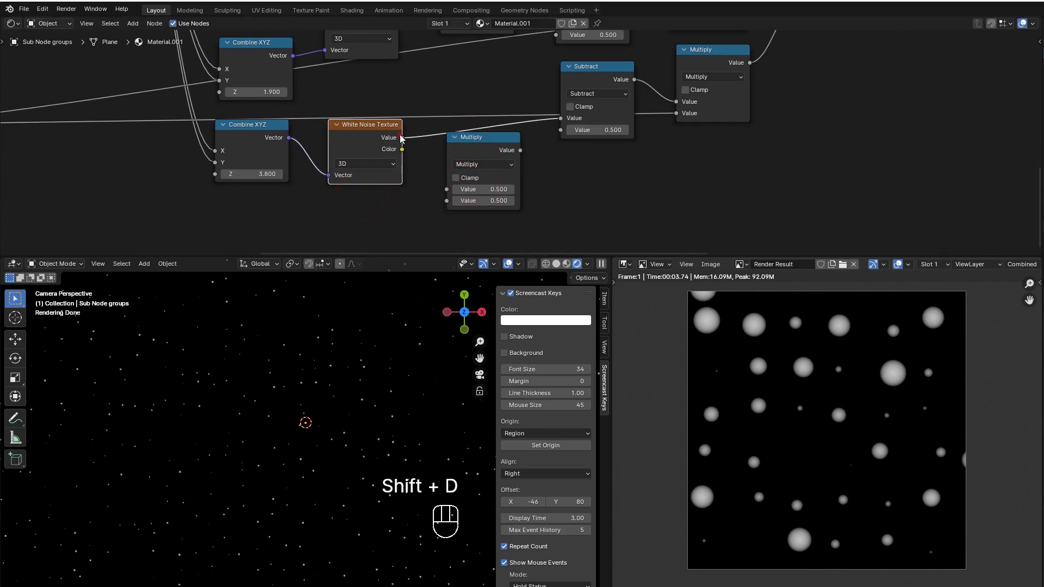
left_click_drag(402, 137, 456, 189)
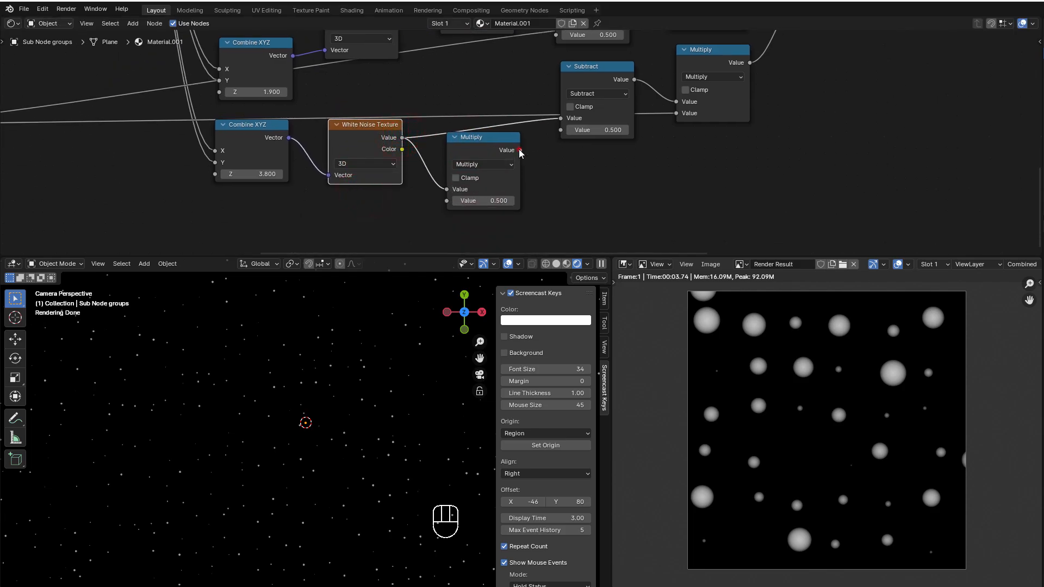
left_click_drag(520, 152, 560, 118)
Set the Scale node after the Texture Coordinate to 40 and reduce the Value node's cell spacing
scroll(479, 187, "down", 1)
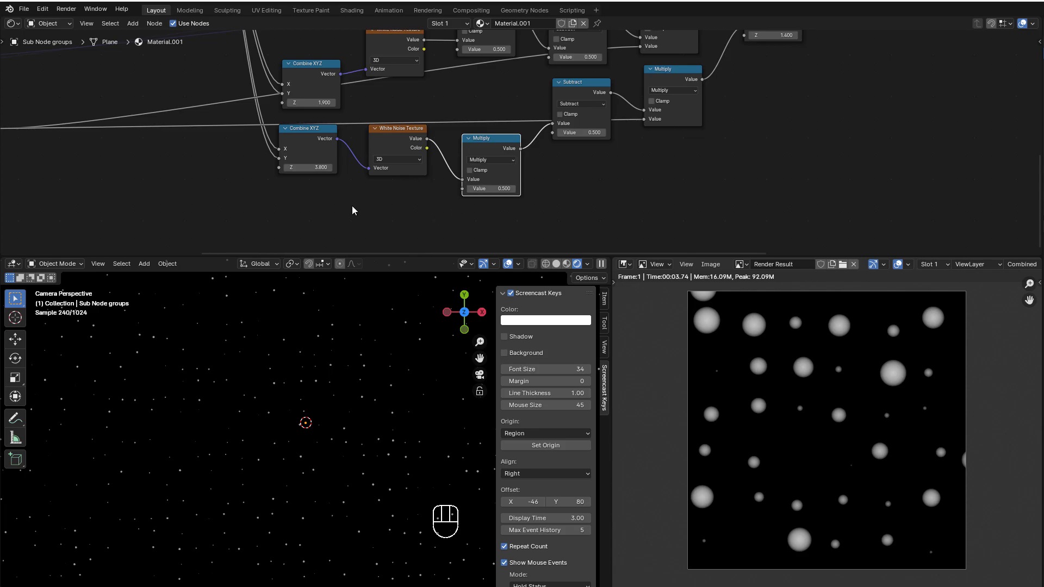
scroll(381, 201, "down", 2)
middle_click_drag(419, 191, 478, 248)
scroll(424, 212, "up", 6)
double_click(376, 81)
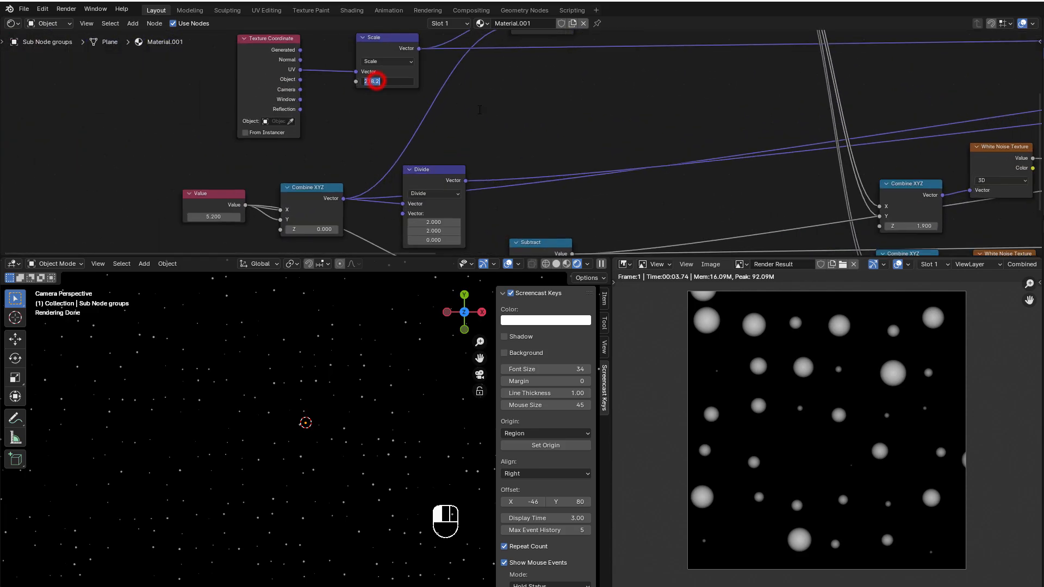
type("40")
left_click(479, 110)
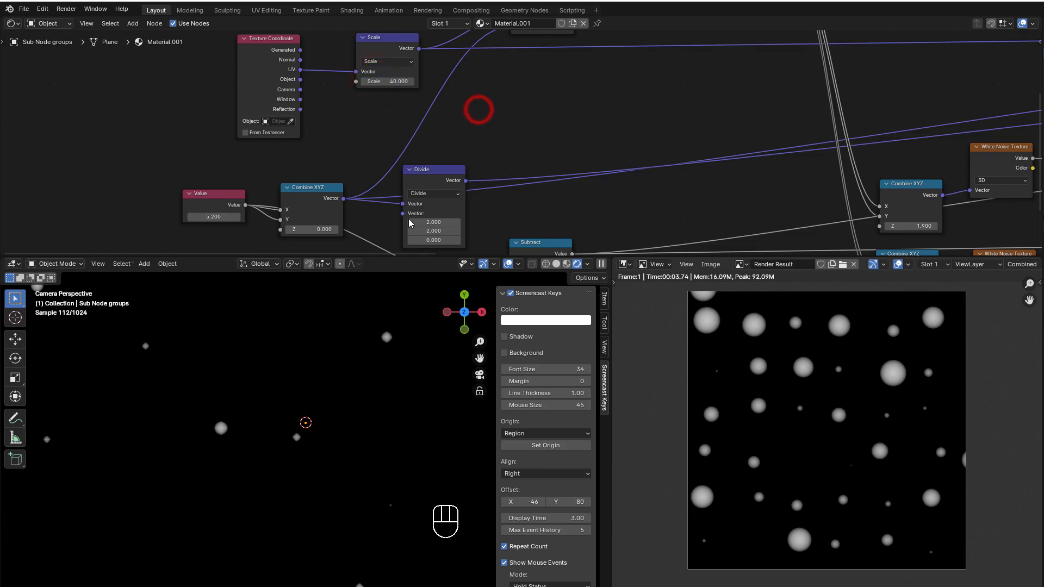
left_click_drag(213, 218, 199, 217)
Set the factor of the Multiply node after each offset White Noise Texture to 0 in both branches
scroll(750, 116, "down", 5)
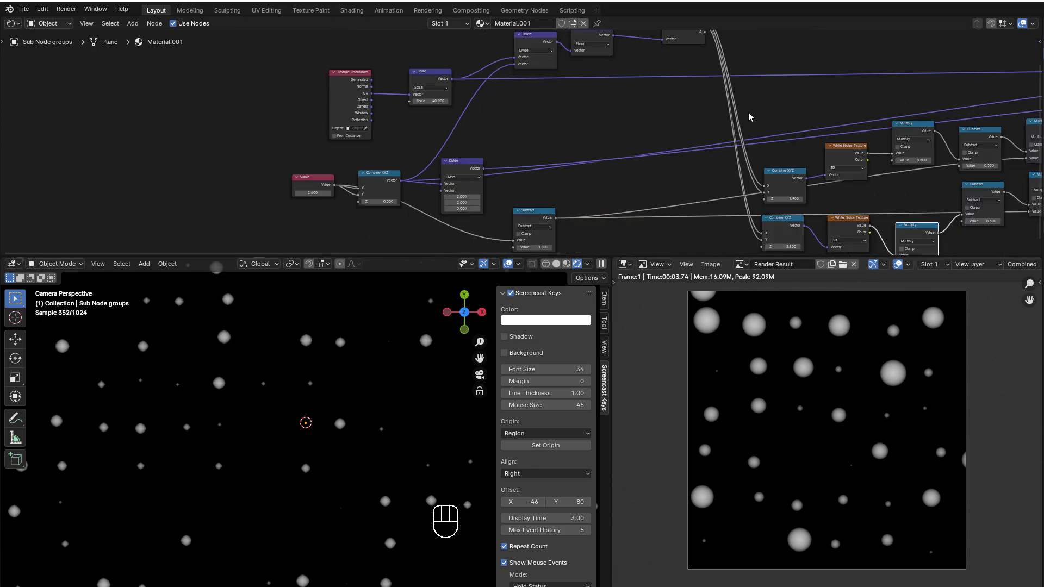
middle_click_drag(777, 124, 270, 143)
scroll(550, 219, "up", 4)
middle_click_drag(479, 212, 593, 152)
scroll(593, 154, "up", 1)
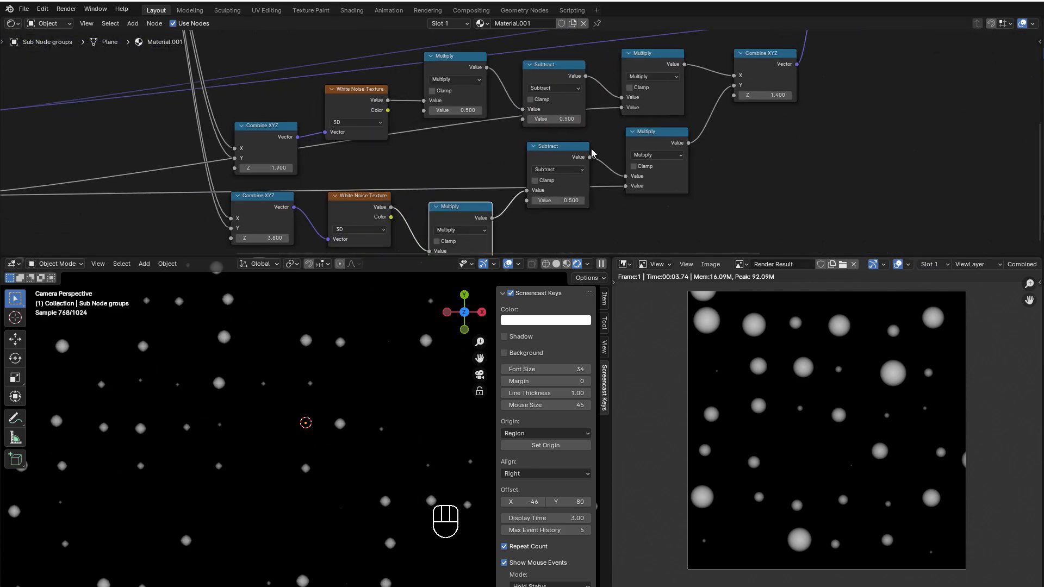
middle_click_drag(450, 156, 509, 132)
left_click(494, 86)
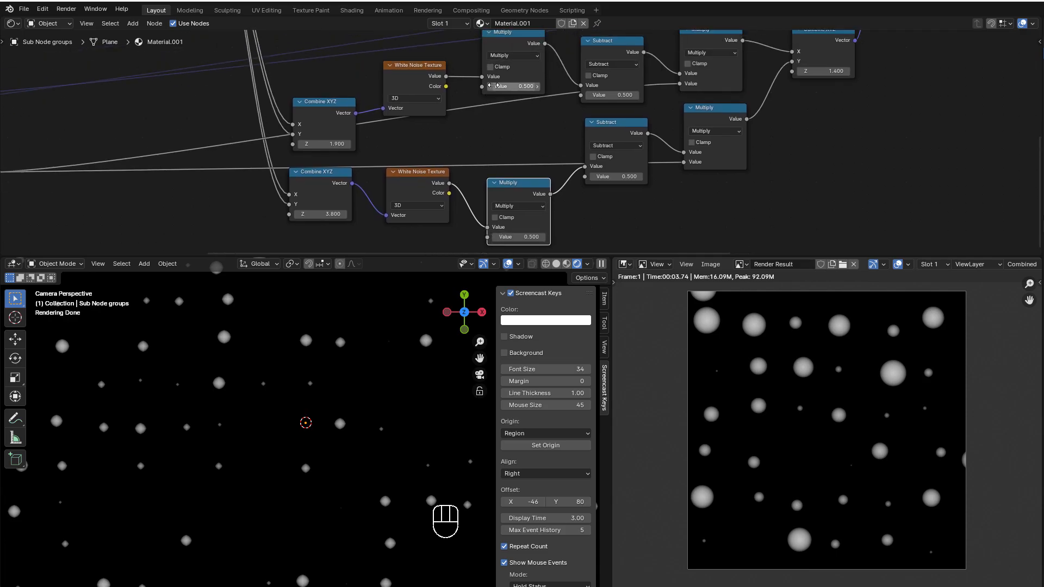
left_click(491, 134)
left_click(502, 85)
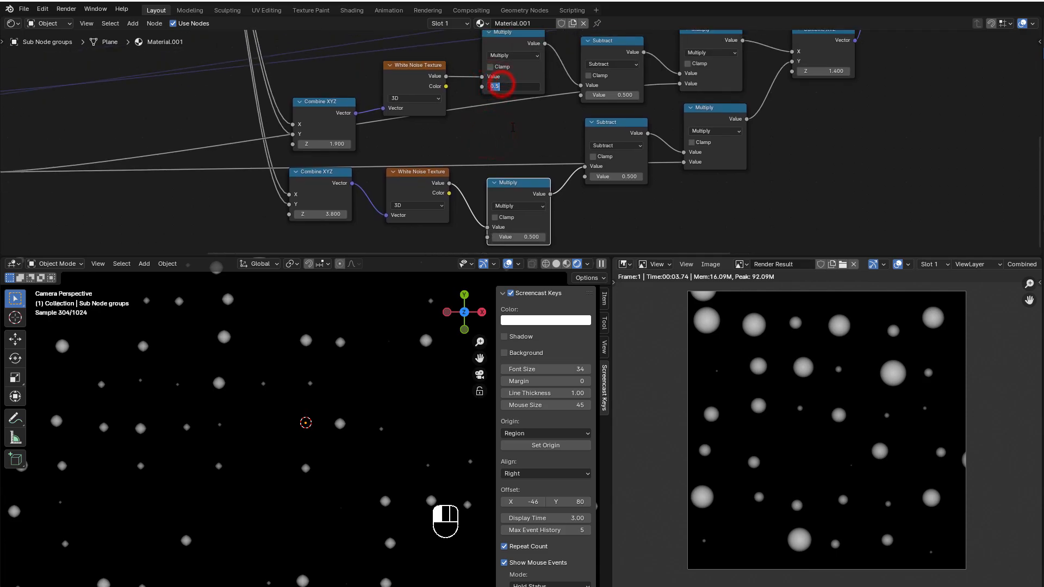
left_click(513, 127)
left_click(522, 237)
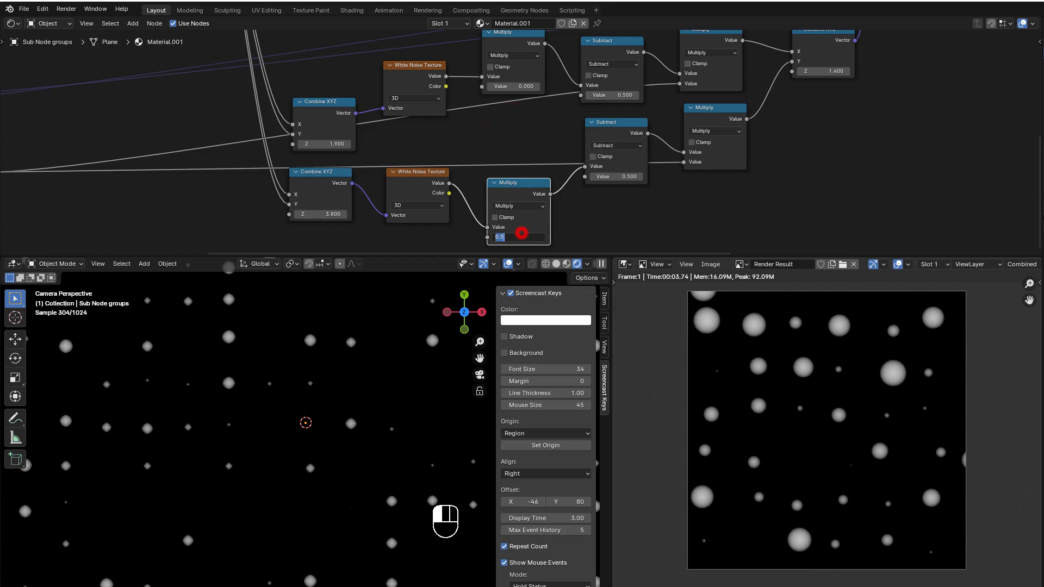
type("0")
left_click(566, 237)
scroll(380, 361, "down", 3)
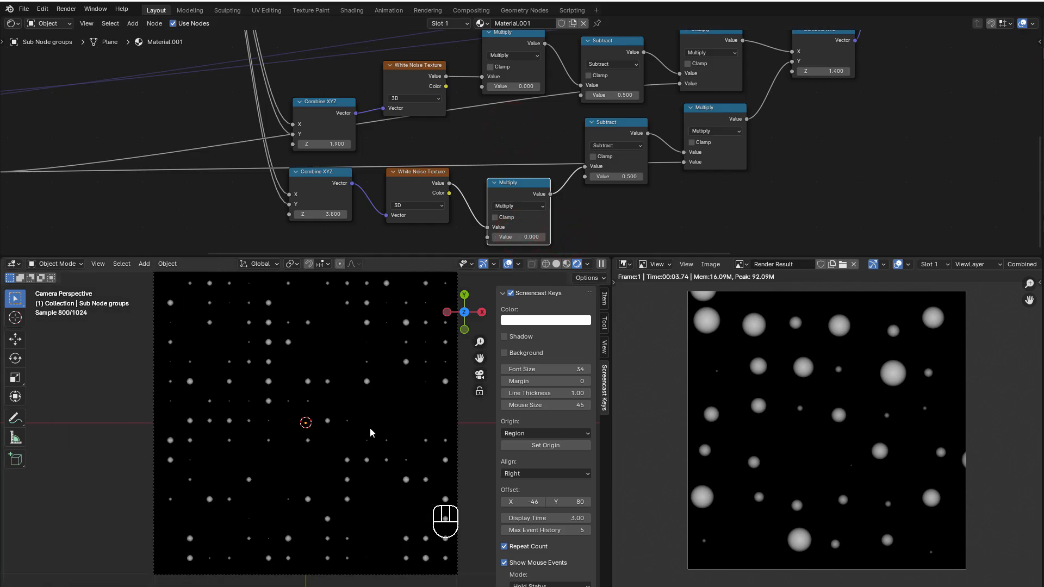
Set both offset branches' Multiply factors to 1 and reduce the lower branch's factor to 0.6
left_click(522, 238)
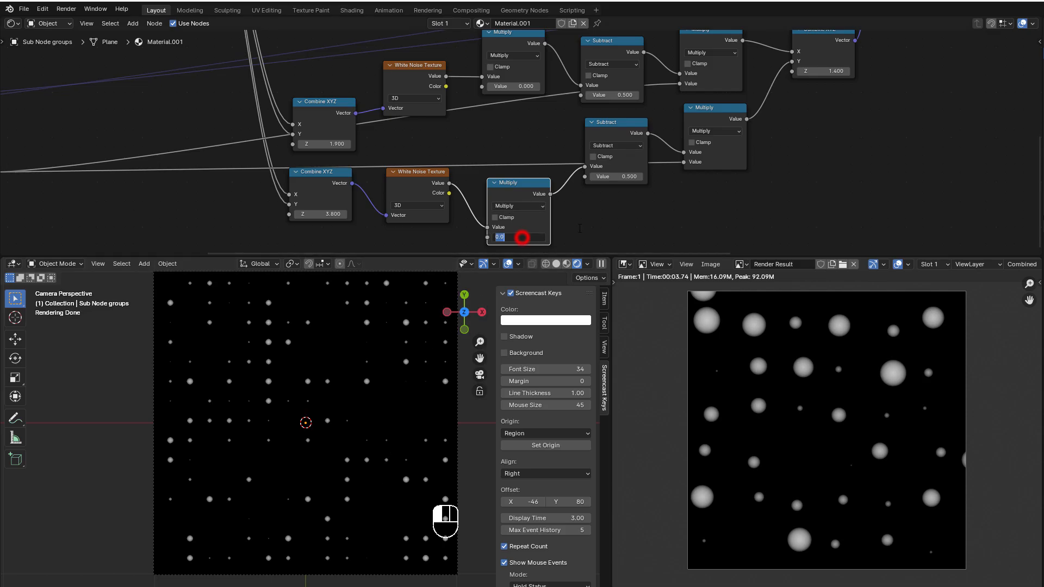
type("1")
left_click(578, 228)
left_click(503, 85)
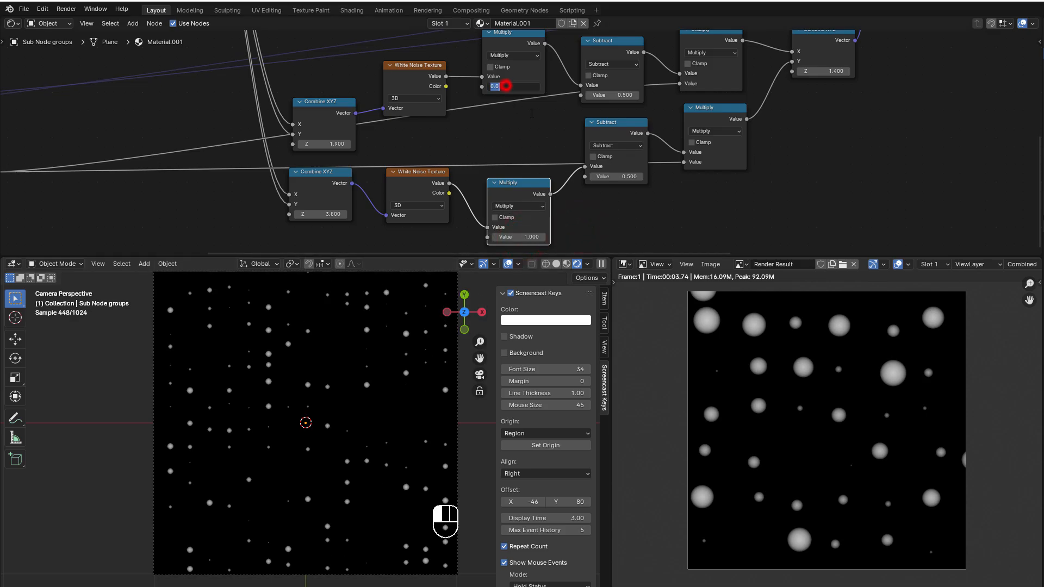
type("1")
left_click(532, 114)
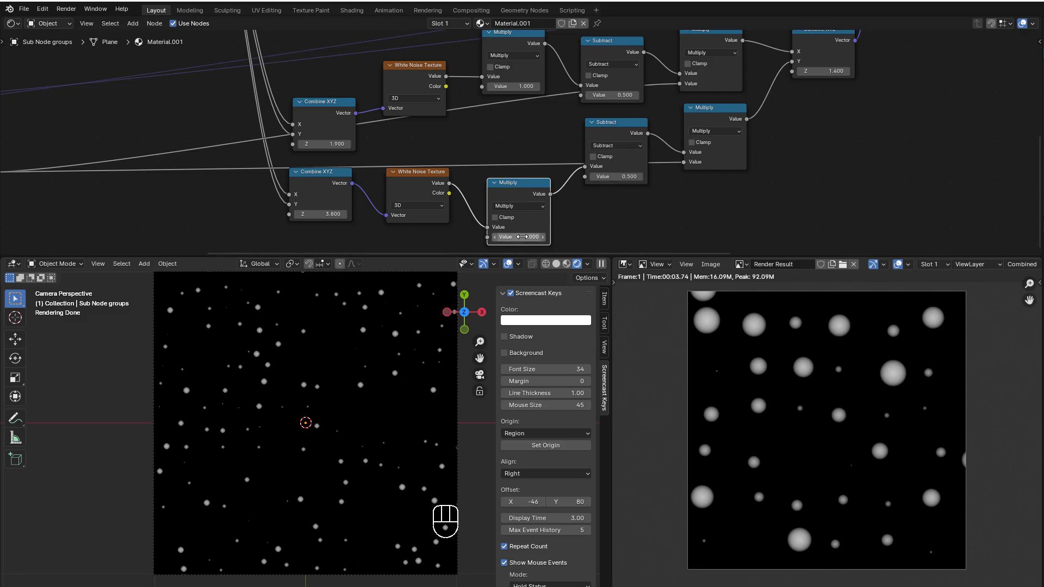
left_click_drag(522, 237, 521, 189)
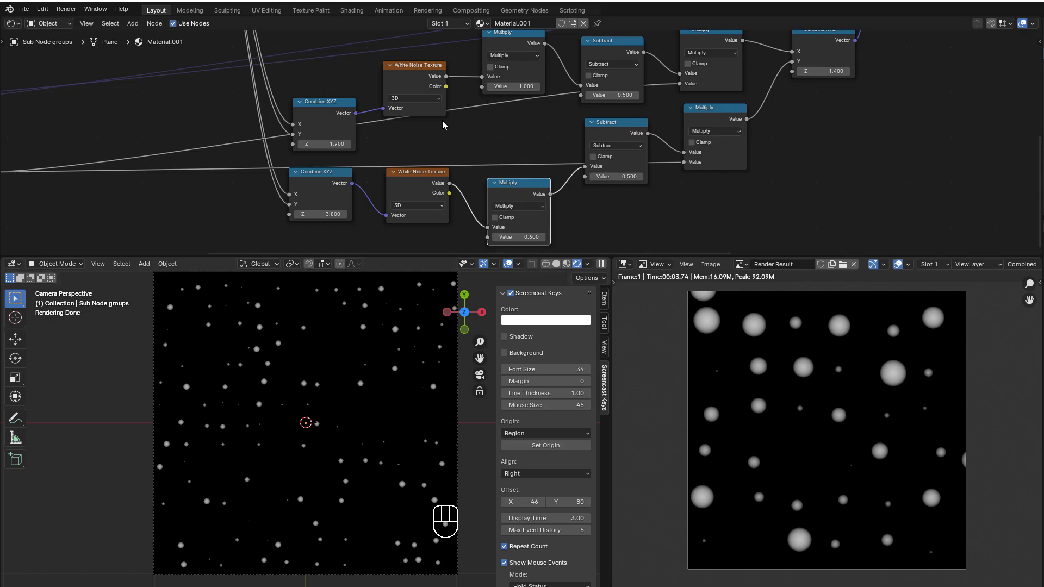
Duplicate the final Subtract node, place the copy above the size White Noise Texture's link, and set it to Multiply
middle_click_drag(482, 105, 162, 77)
scroll(525, 135, "up", 1)
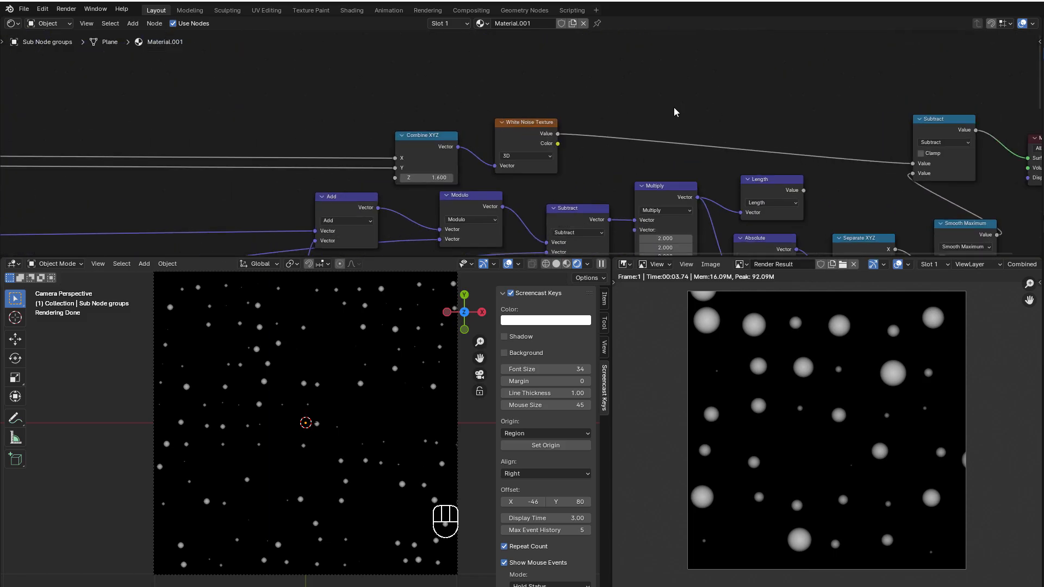
middle_click_drag(683, 138, 554, 104)
scroll(724, 109, "up", 1)
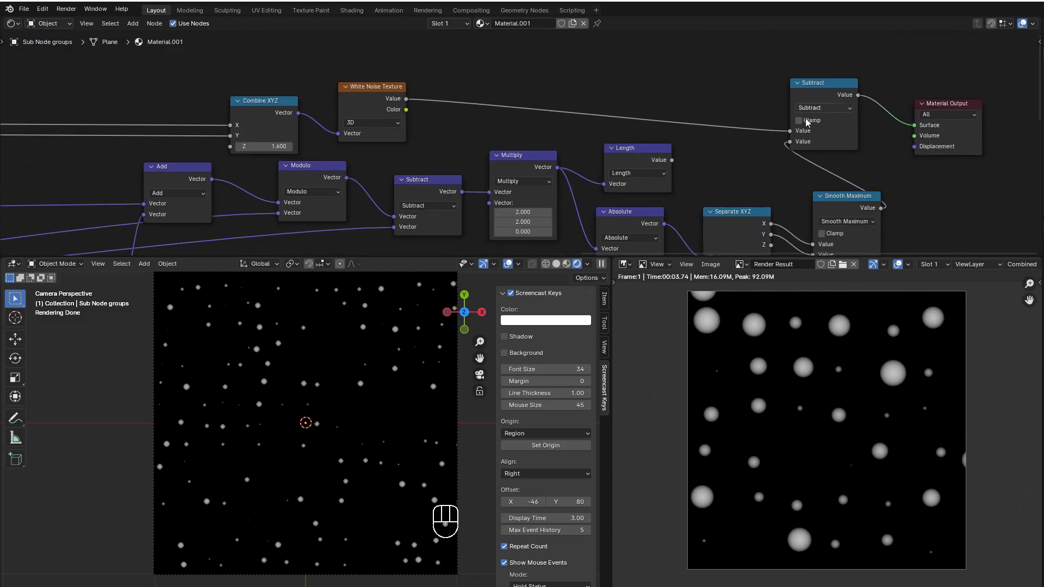
left_click(819, 87)
key("shift+d")
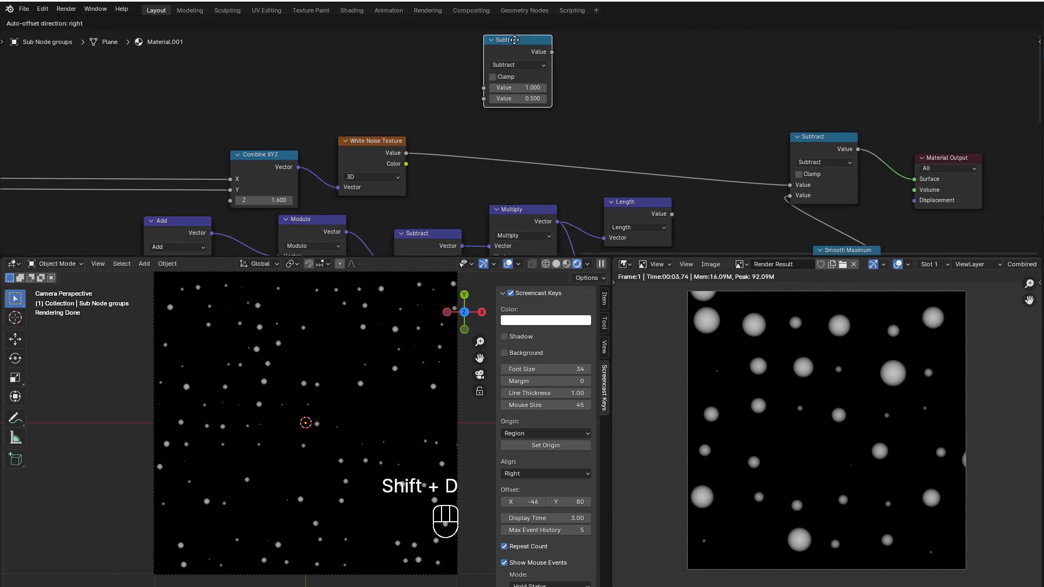
left_click(519, 66)
left_click(514, 92)
left_click(524, 140)
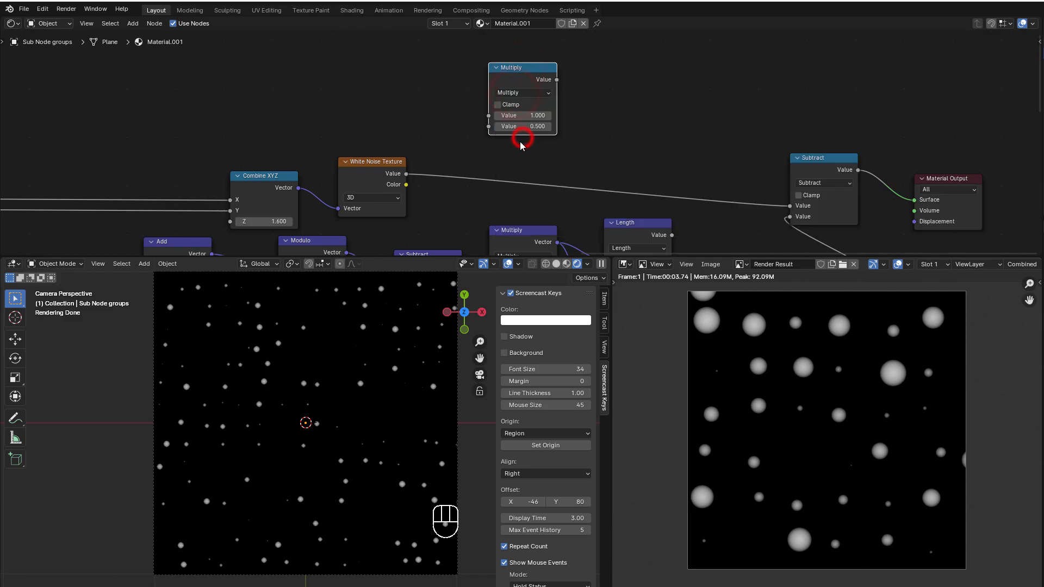
Connect the size White Noise Texture's value to the new Multiply node and set its factor to 0.3
middle_click_drag(492, 162, 435, 145)
left_click_drag(348, 156, 431, 99)
left_click(439, 109)
left_click(439, 109)
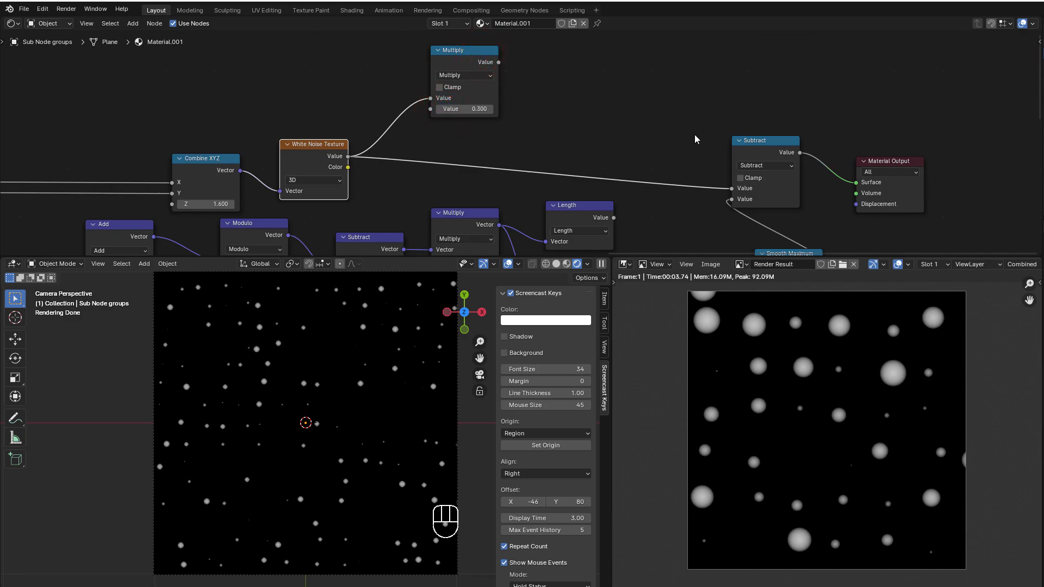
Duplicate the final Subtract node and wire the copy from the new Multiply into its second value and out to the final Subtract's first value
left_click(740, 146)
key("shift+d")
left_click(568, 72)
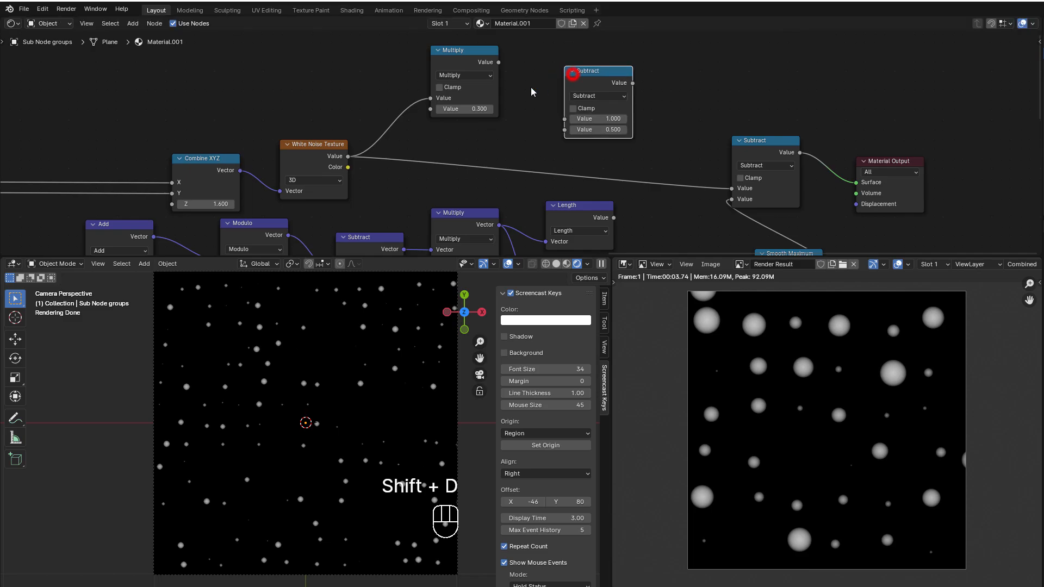
left_click_drag(498, 62, 564, 130)
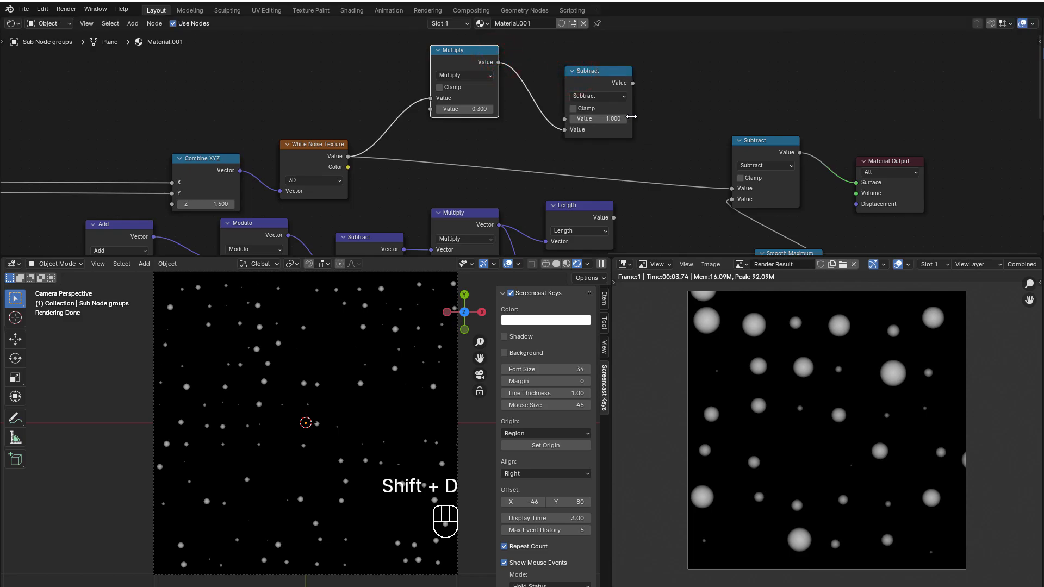
left_click_drag(632, 83, 681, 133)
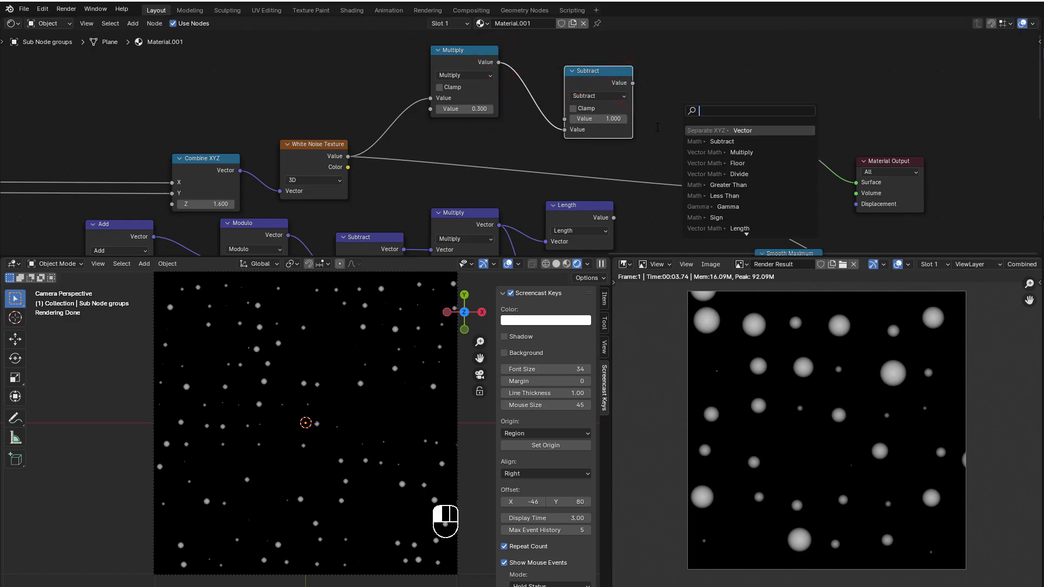
left_click(635, 133)
left_click_drag(633, 82, 705, 189)
Lower the size branch's Multiply factor stepwise to 0
left_click(439, 109)
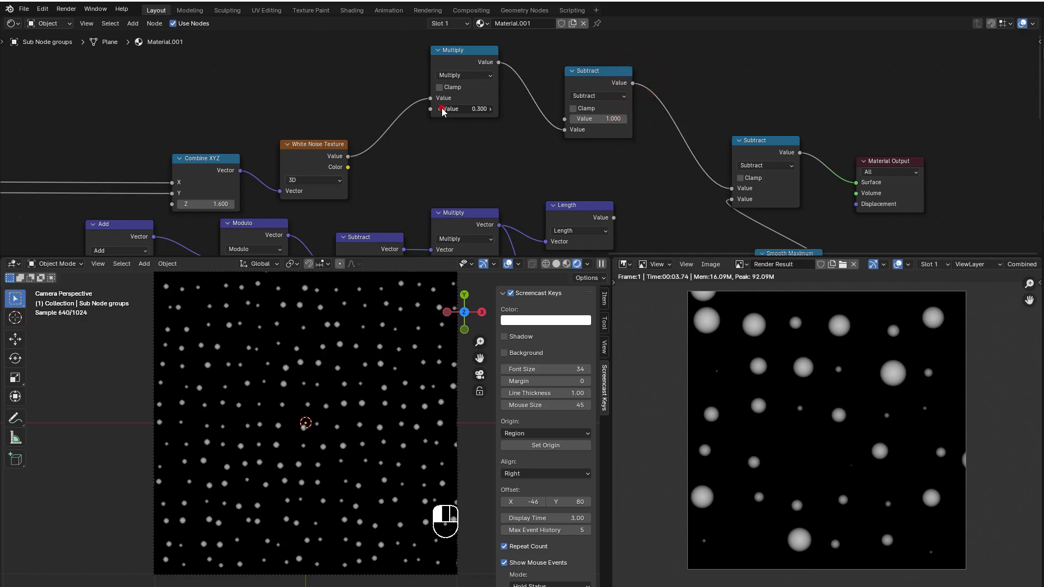
left_click(440, 109)
left_click(439, 109)
left_click(440, 109)
left_click(467, 107)
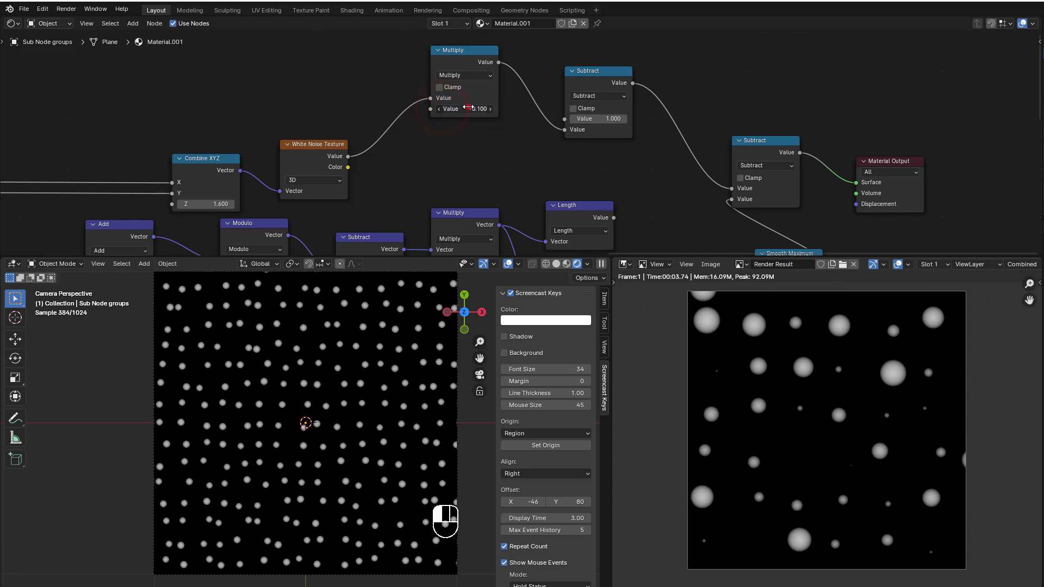
type("0")
left_click(512, 153)
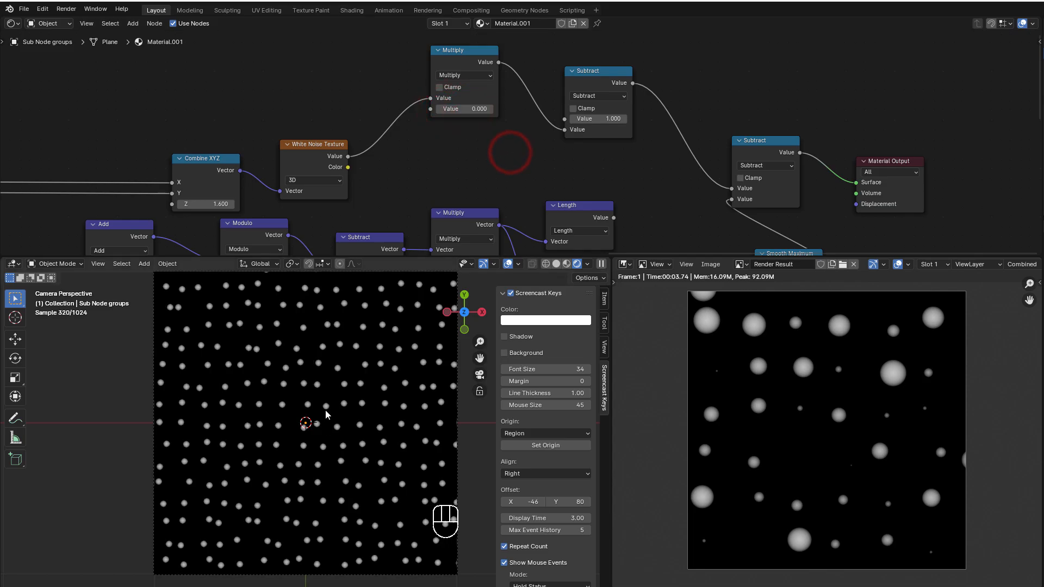
Raise the size branch's Multiply factor to 0.7 and on to 1.2
left_click_drag(460, 111, 498, 111)
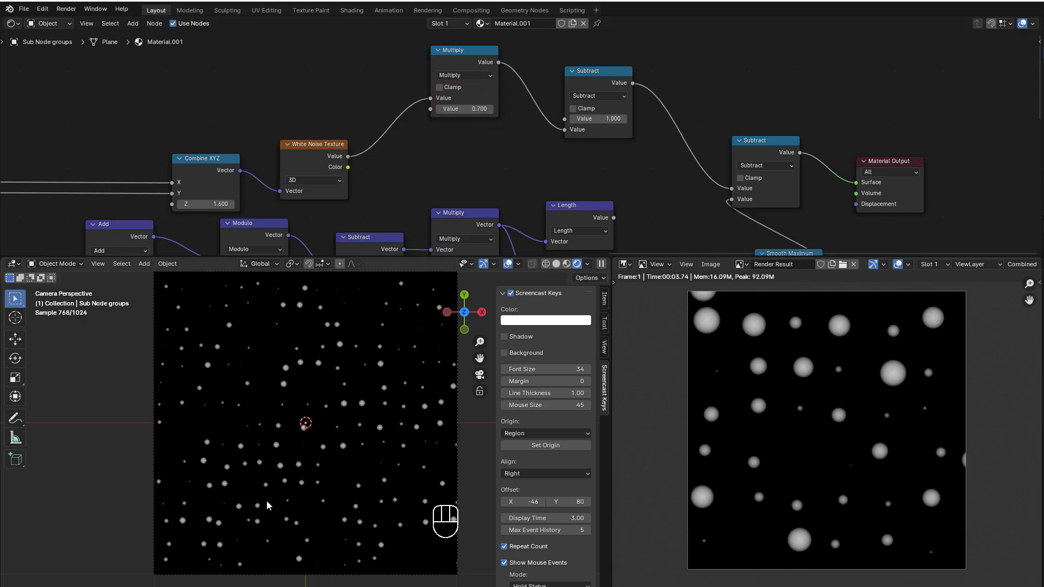
left_click_drag(478, 109, 506, 109)
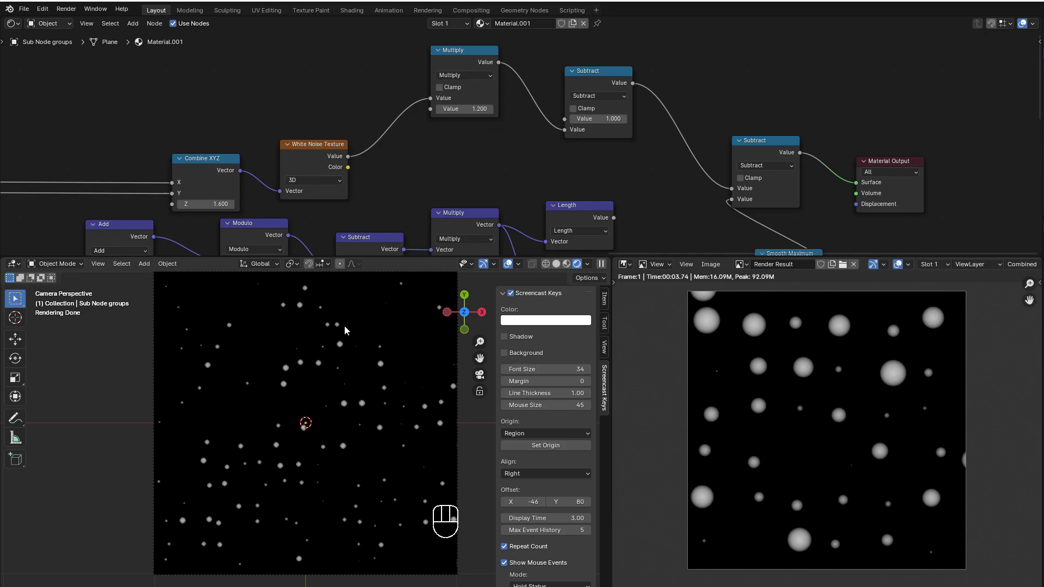
scroll(366, 177, "down", 4)
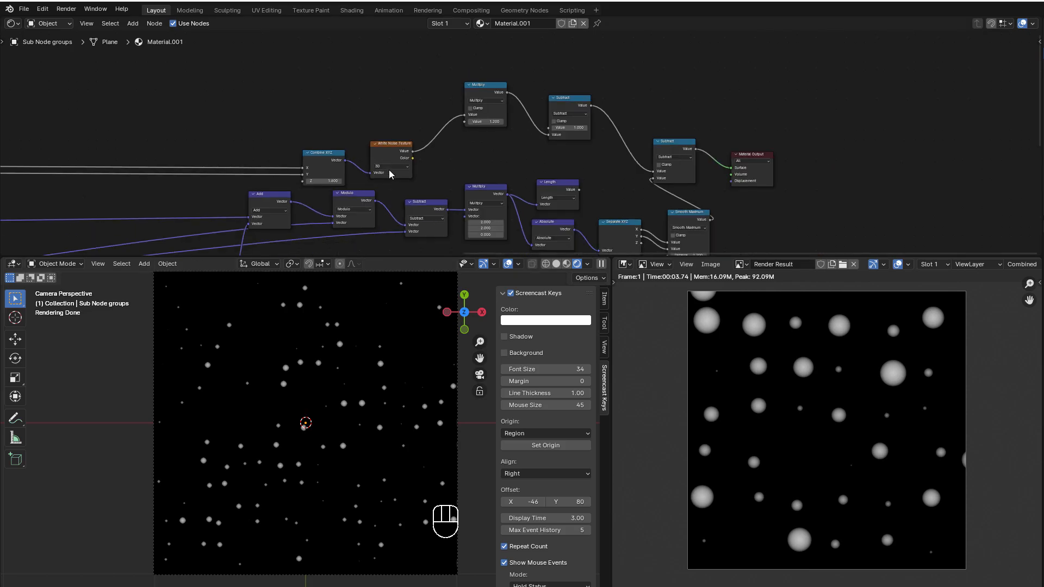
middle_click_drag(416, 159, 655, 112)
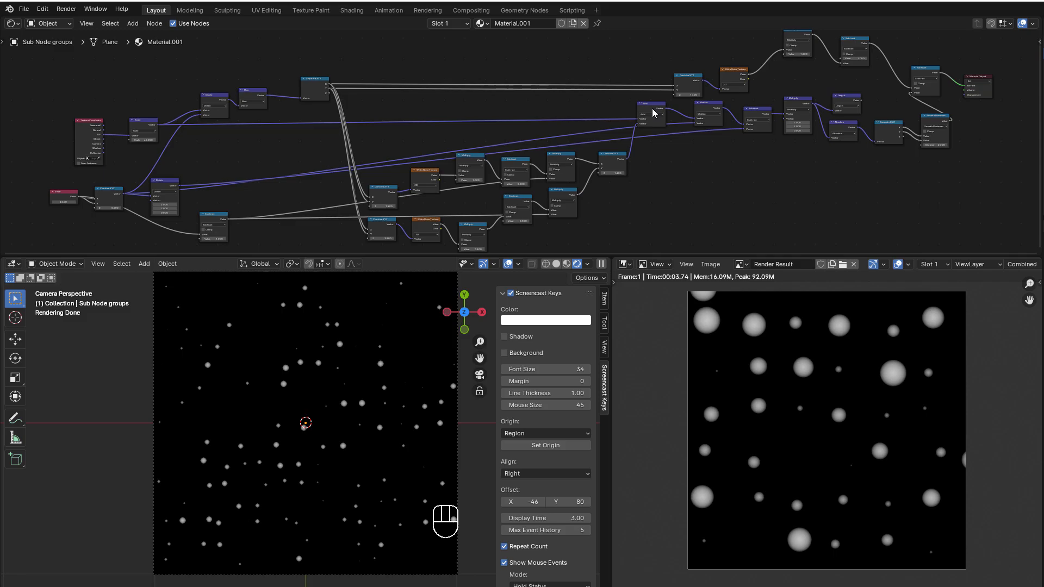